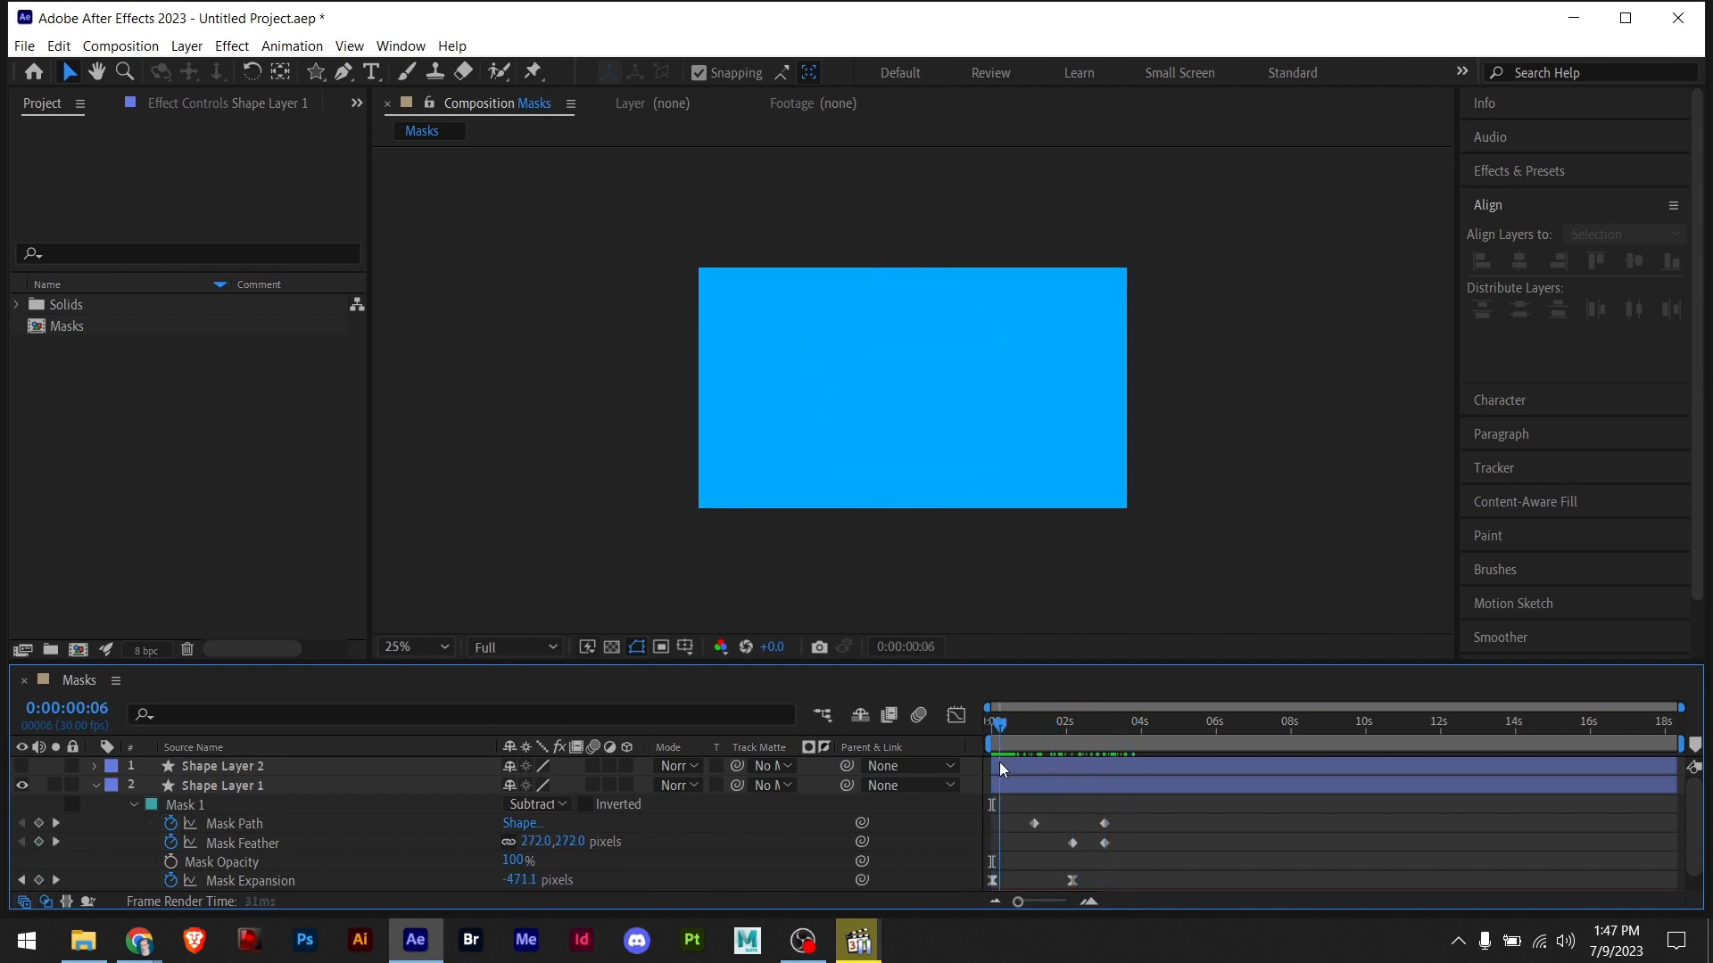
- Set Mask 1 on Shape Layer 1 to Add and scrub through the animation from the start
left_click(530, 804)
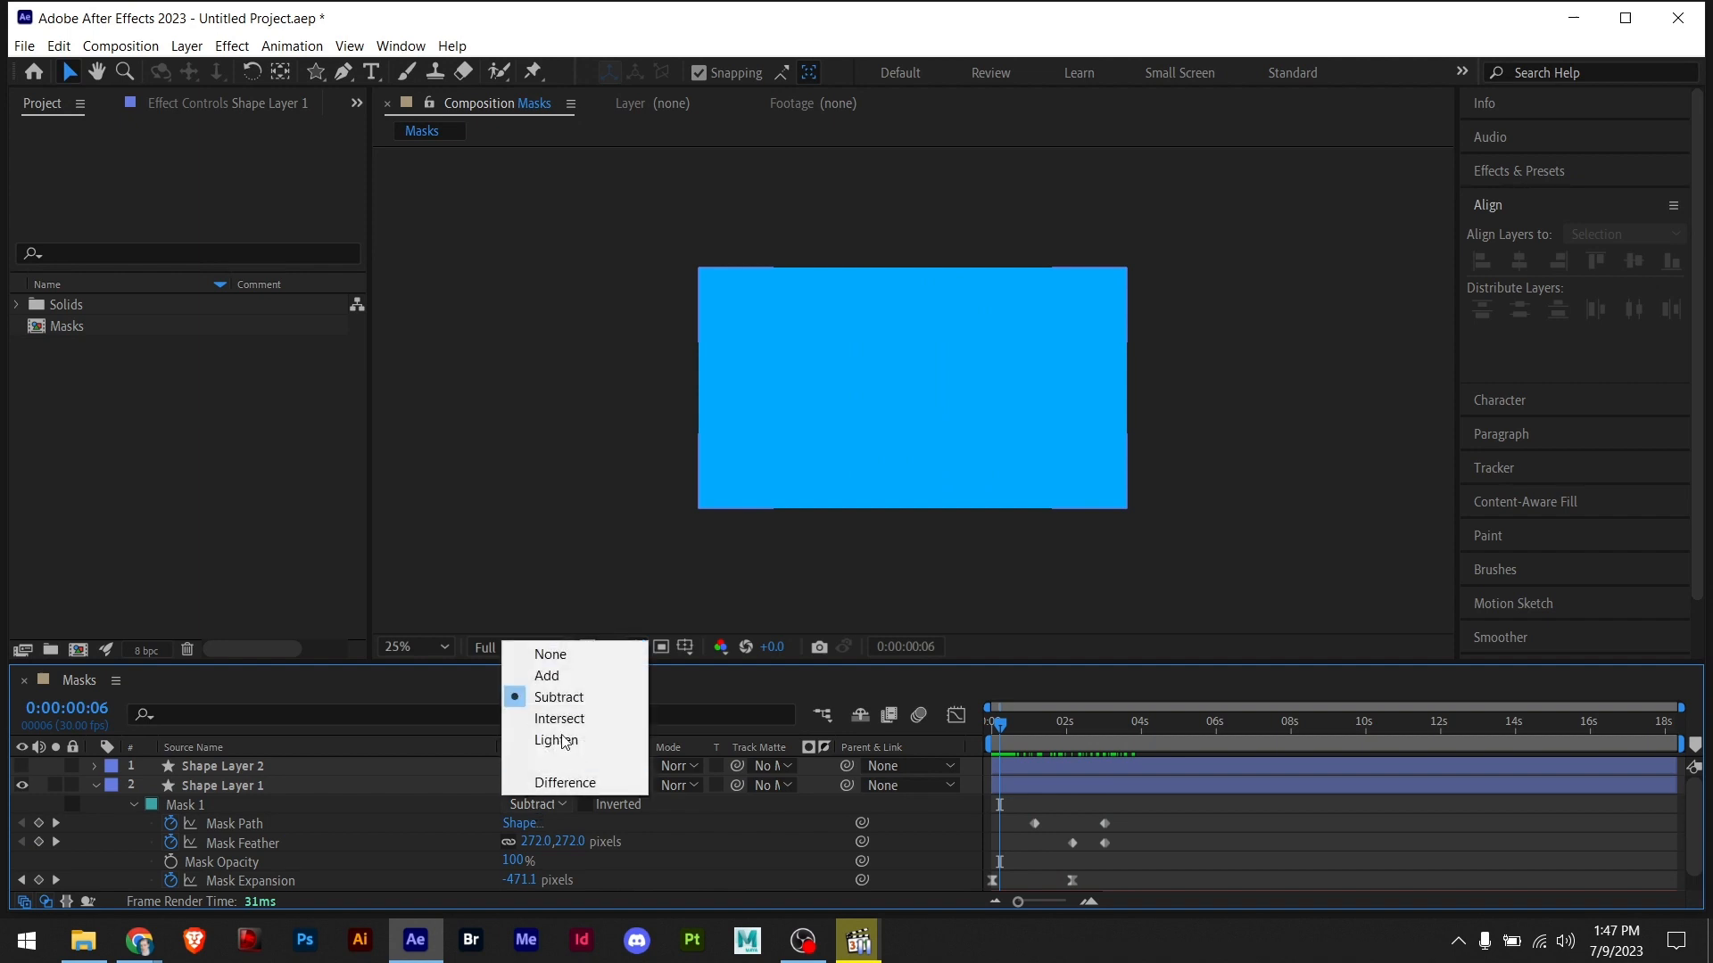
left_click(547, 676)
left_click(990, 725)
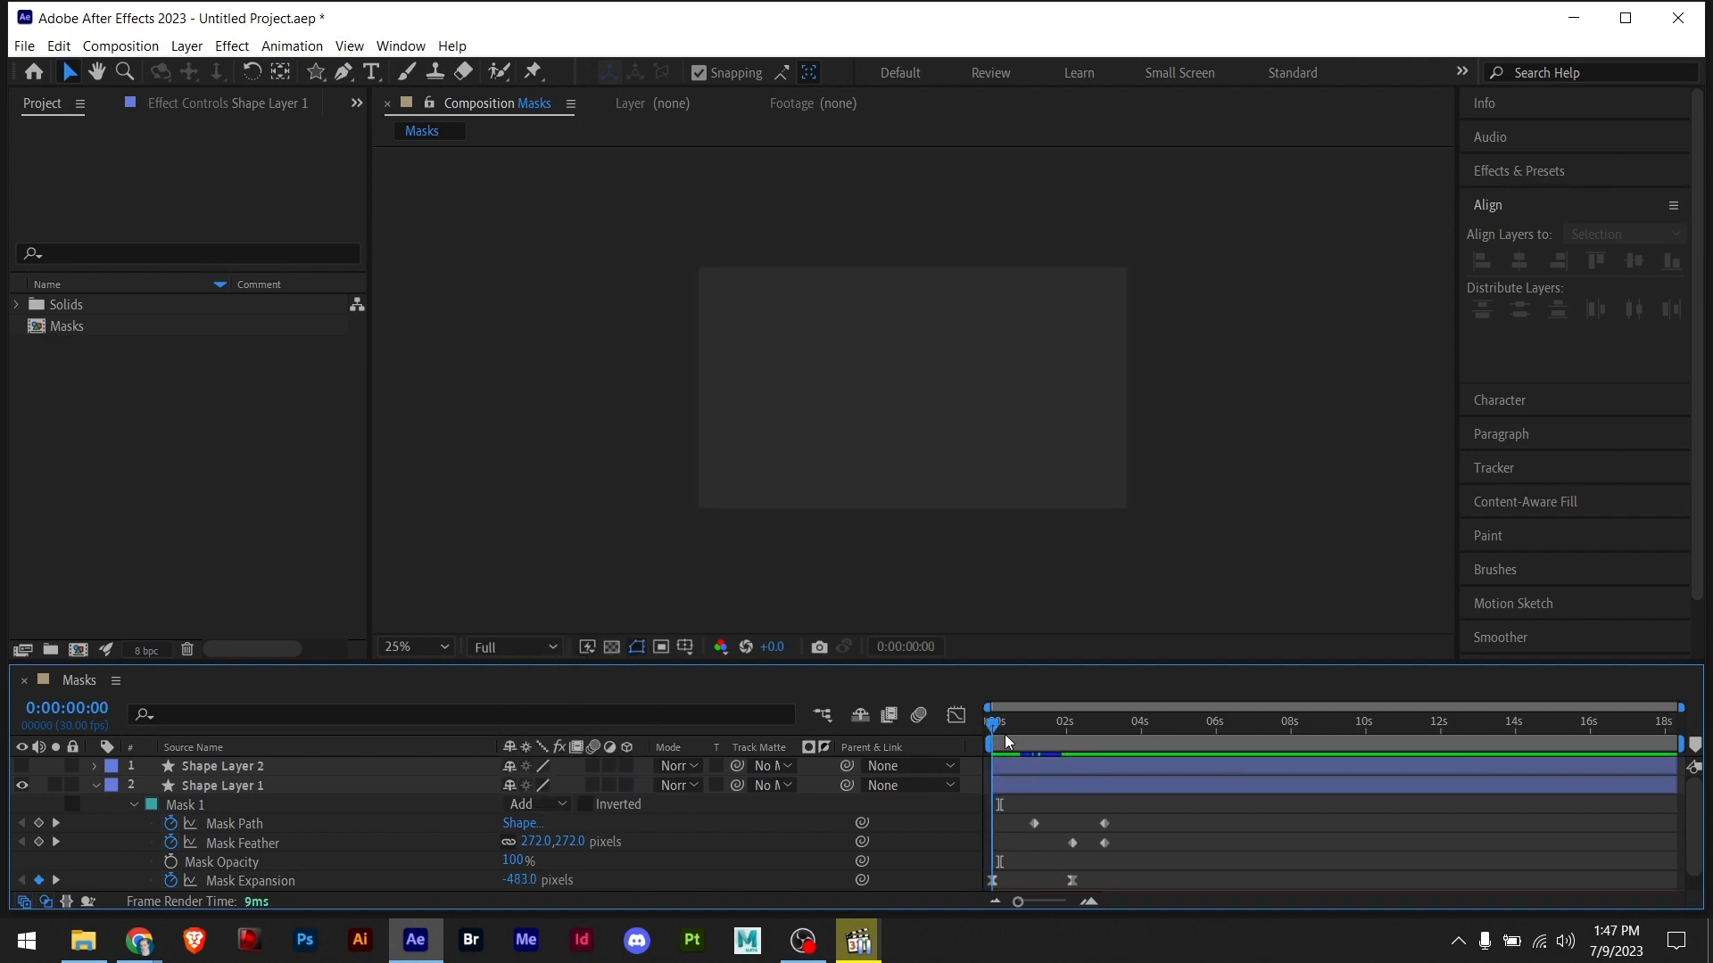
left_click_drag(990, 725, 1145, 766)
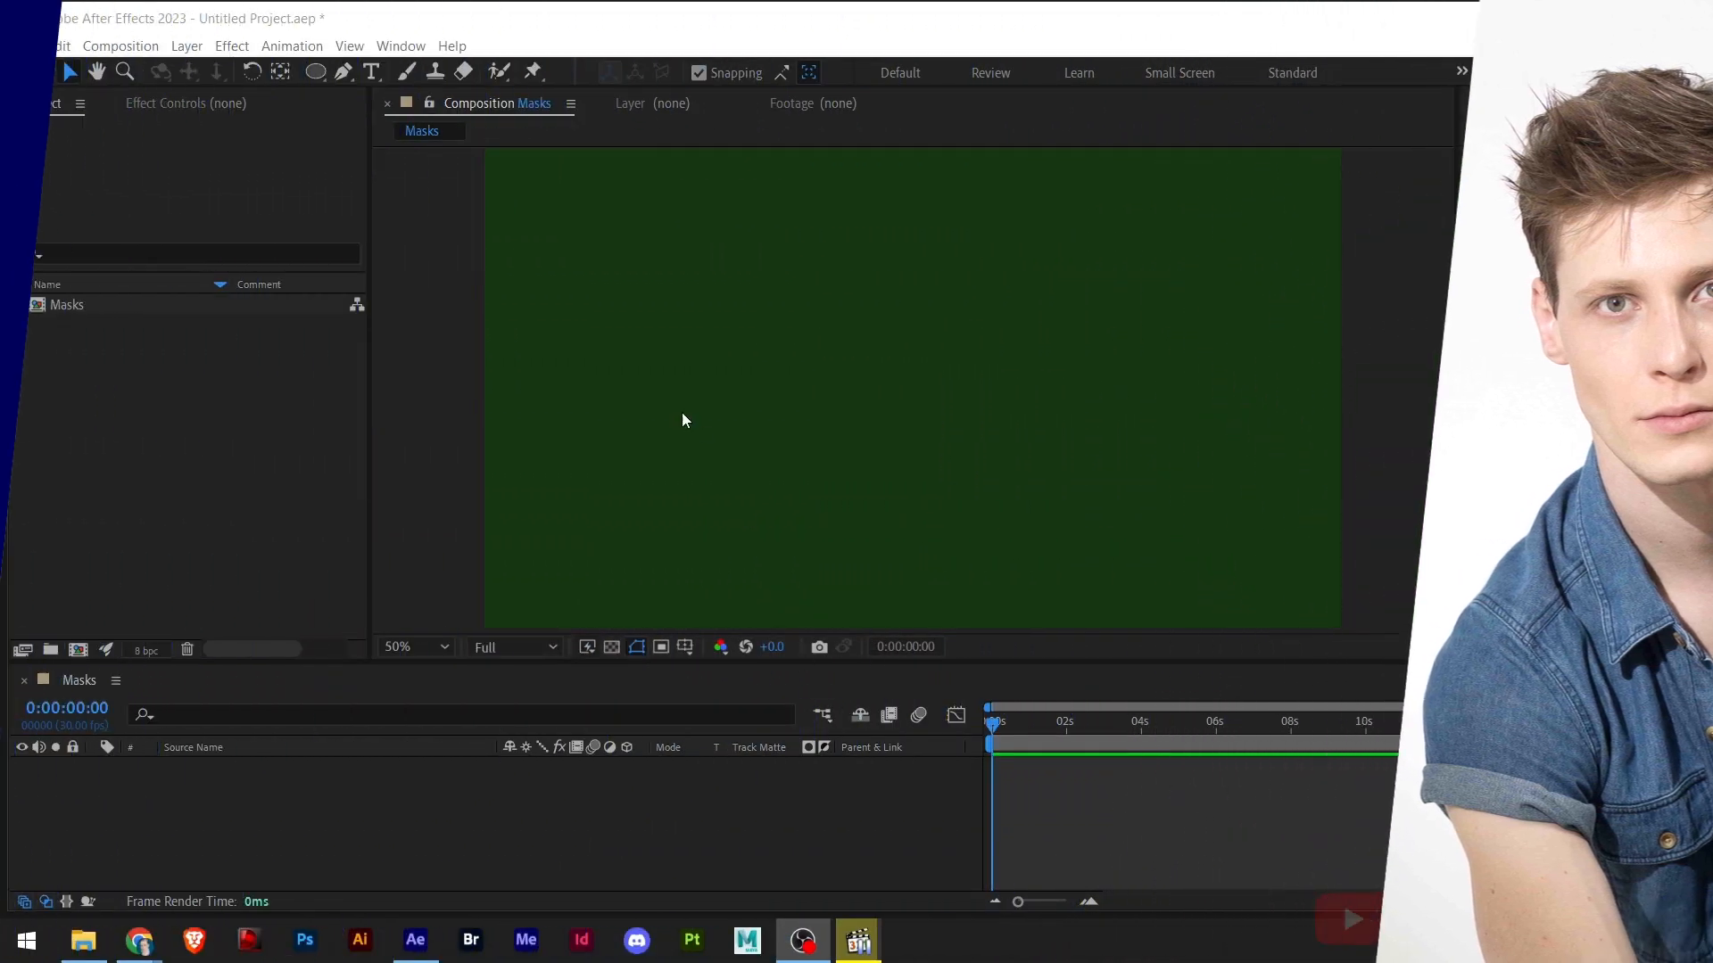
- Create a shape layer holding a blue rectangle that fills the whole composition, using the Rectangle Tool
left_click(318, 75)
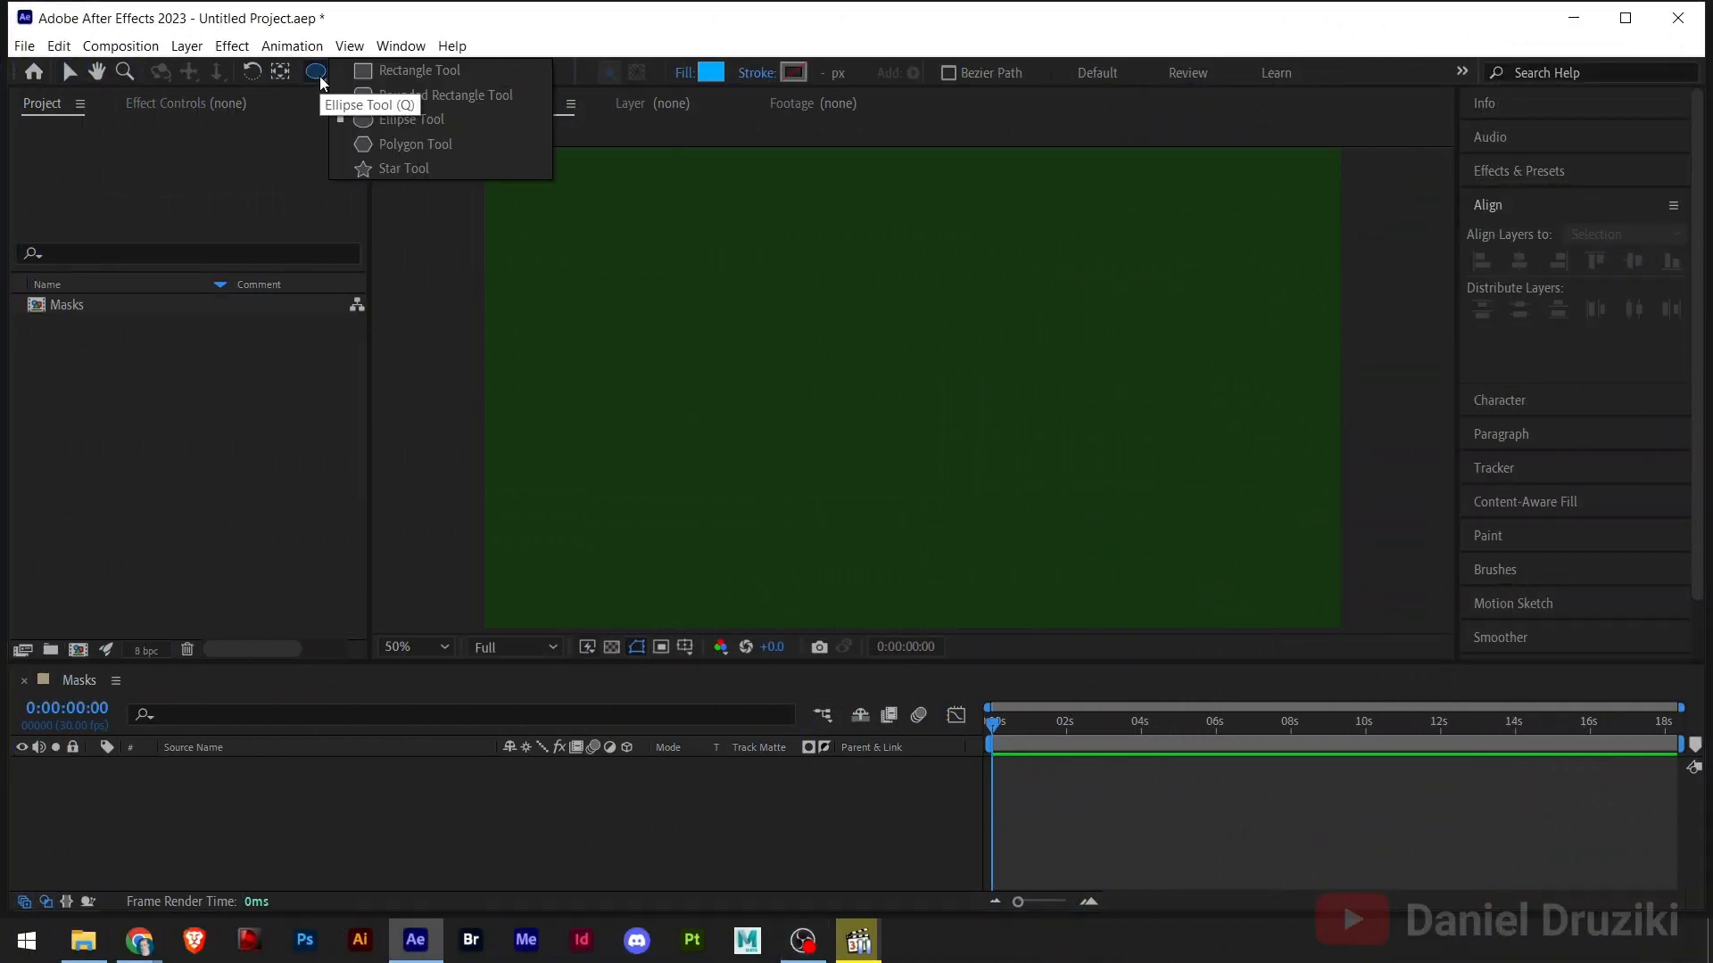
left_click(366, 71)
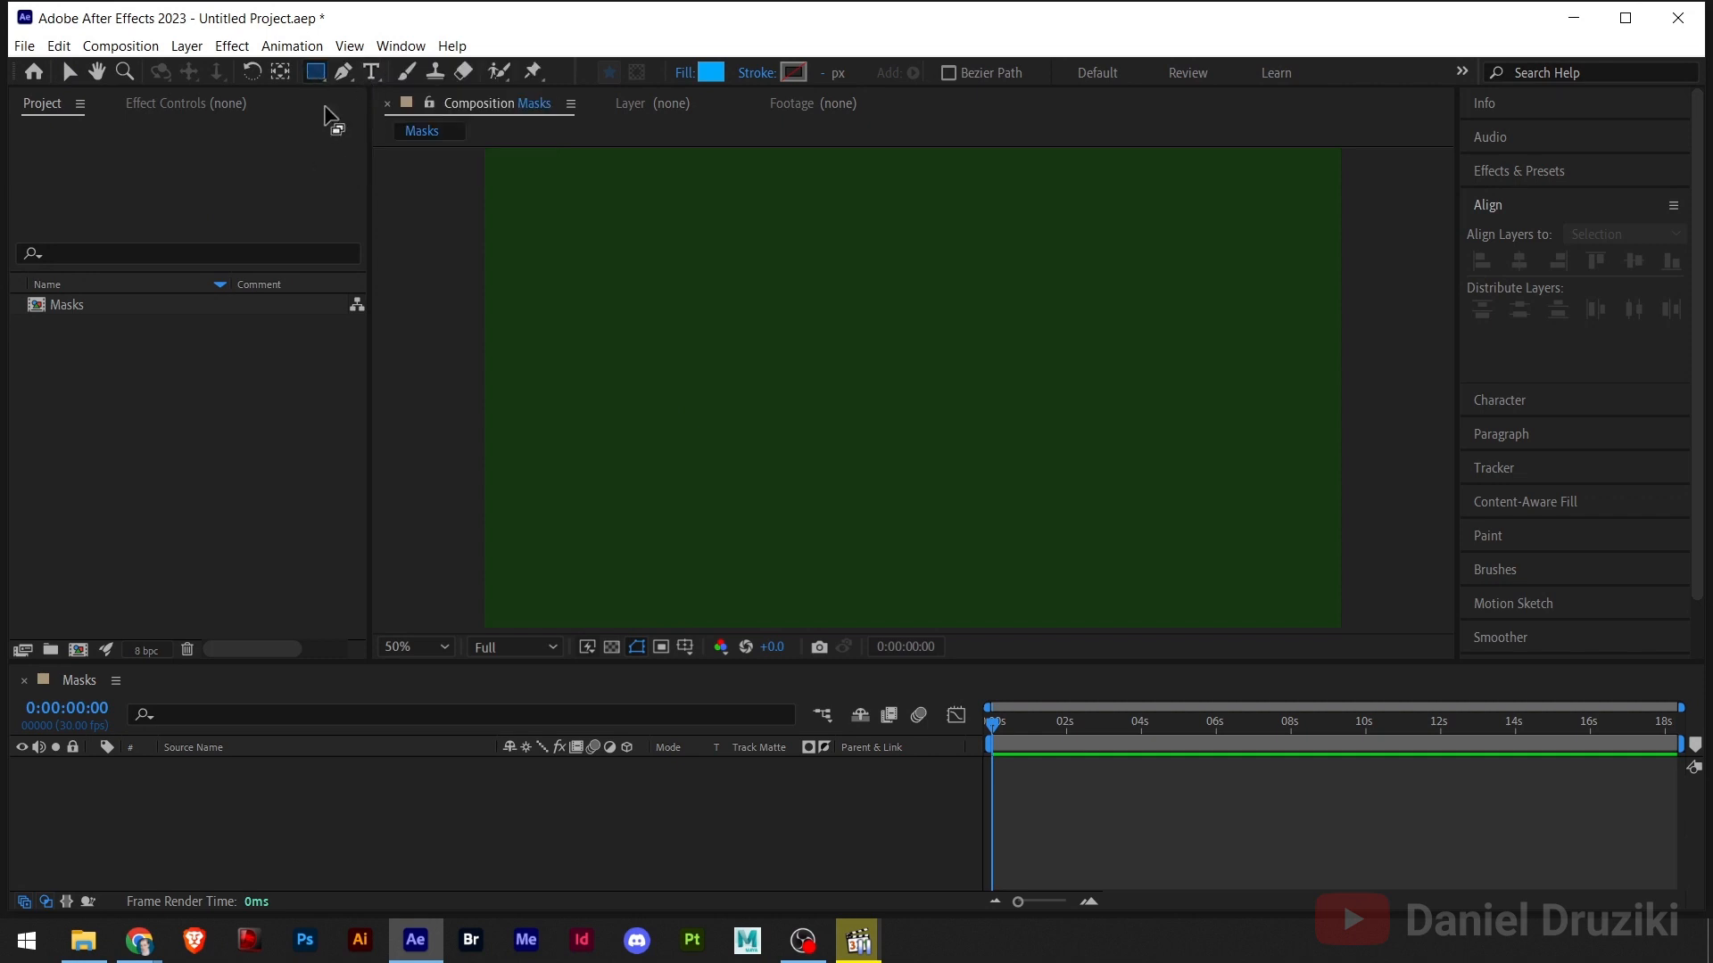
double_click(314, 72)
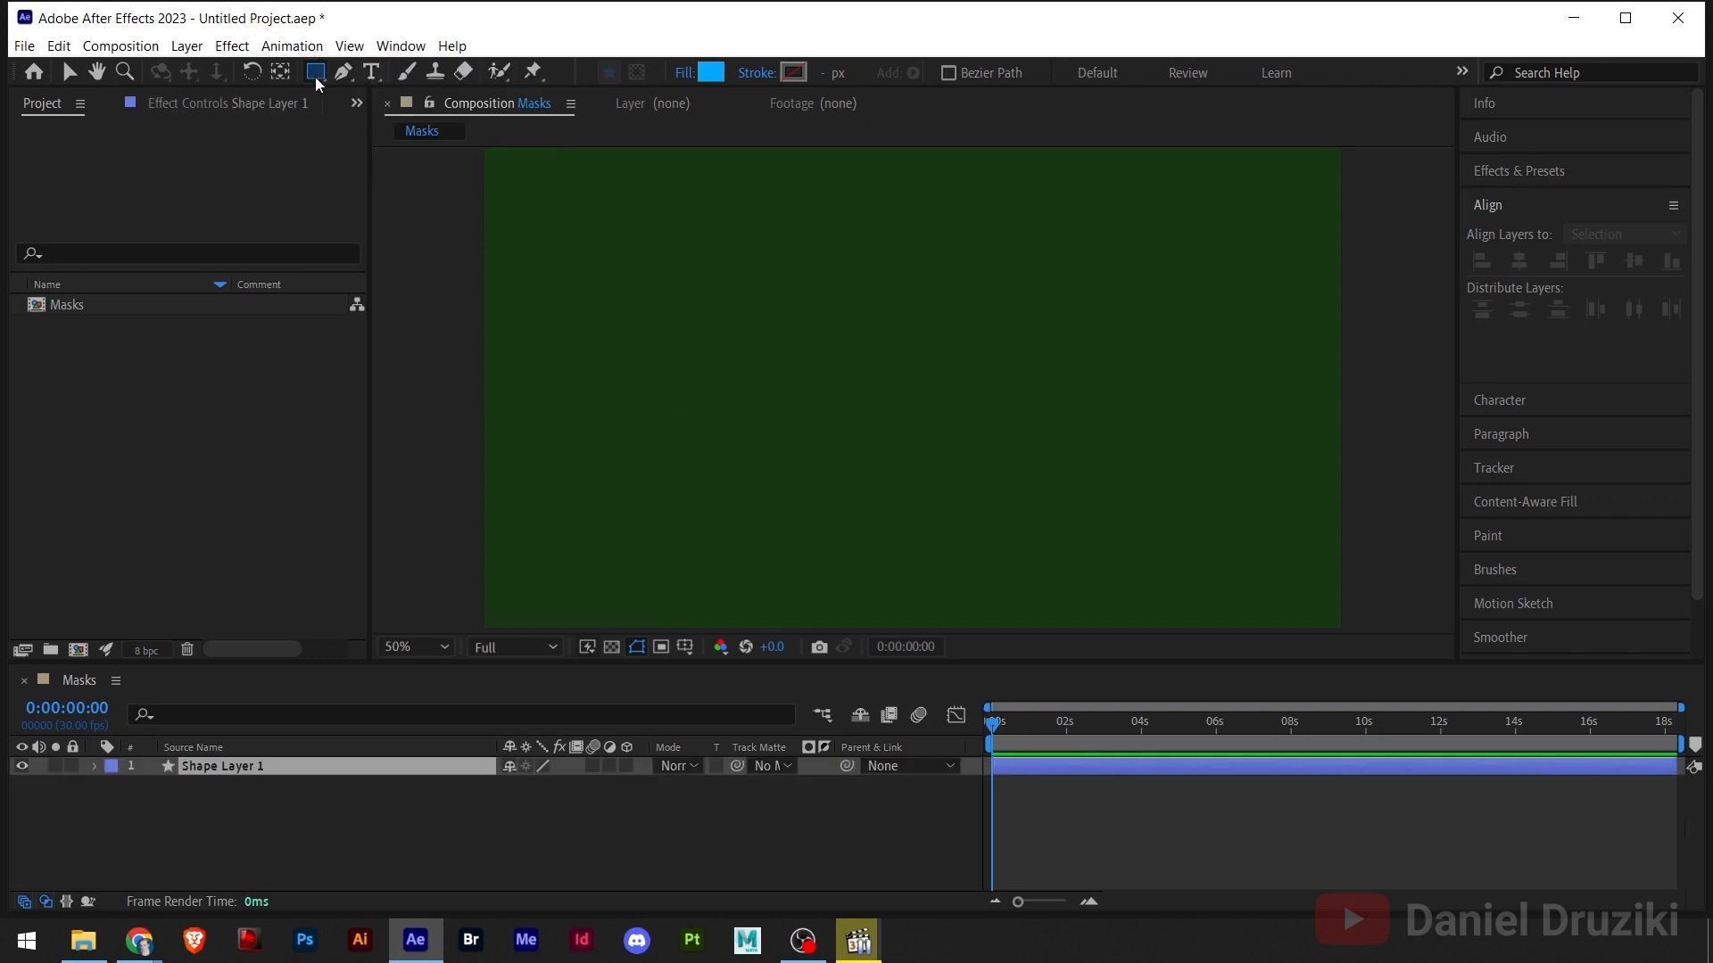
key("v")
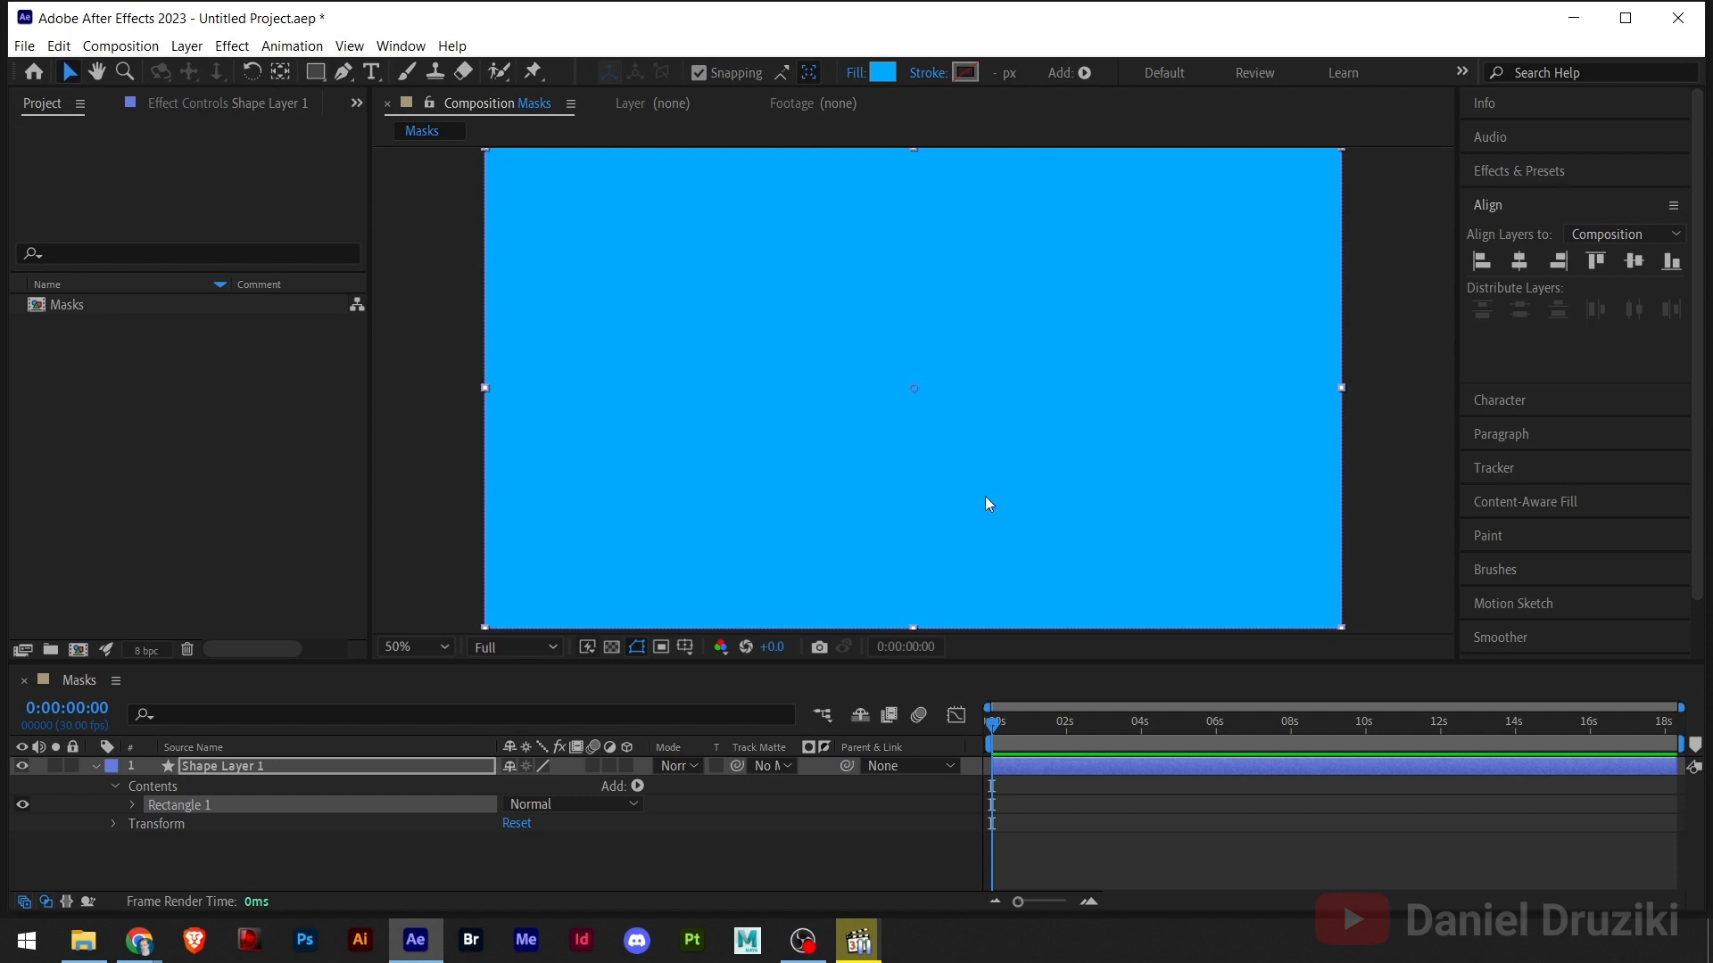
- Draw a large circular mask centred on the shape layer with the Ellipse Tool and set its mode to Subtract
left_click(313, 73)
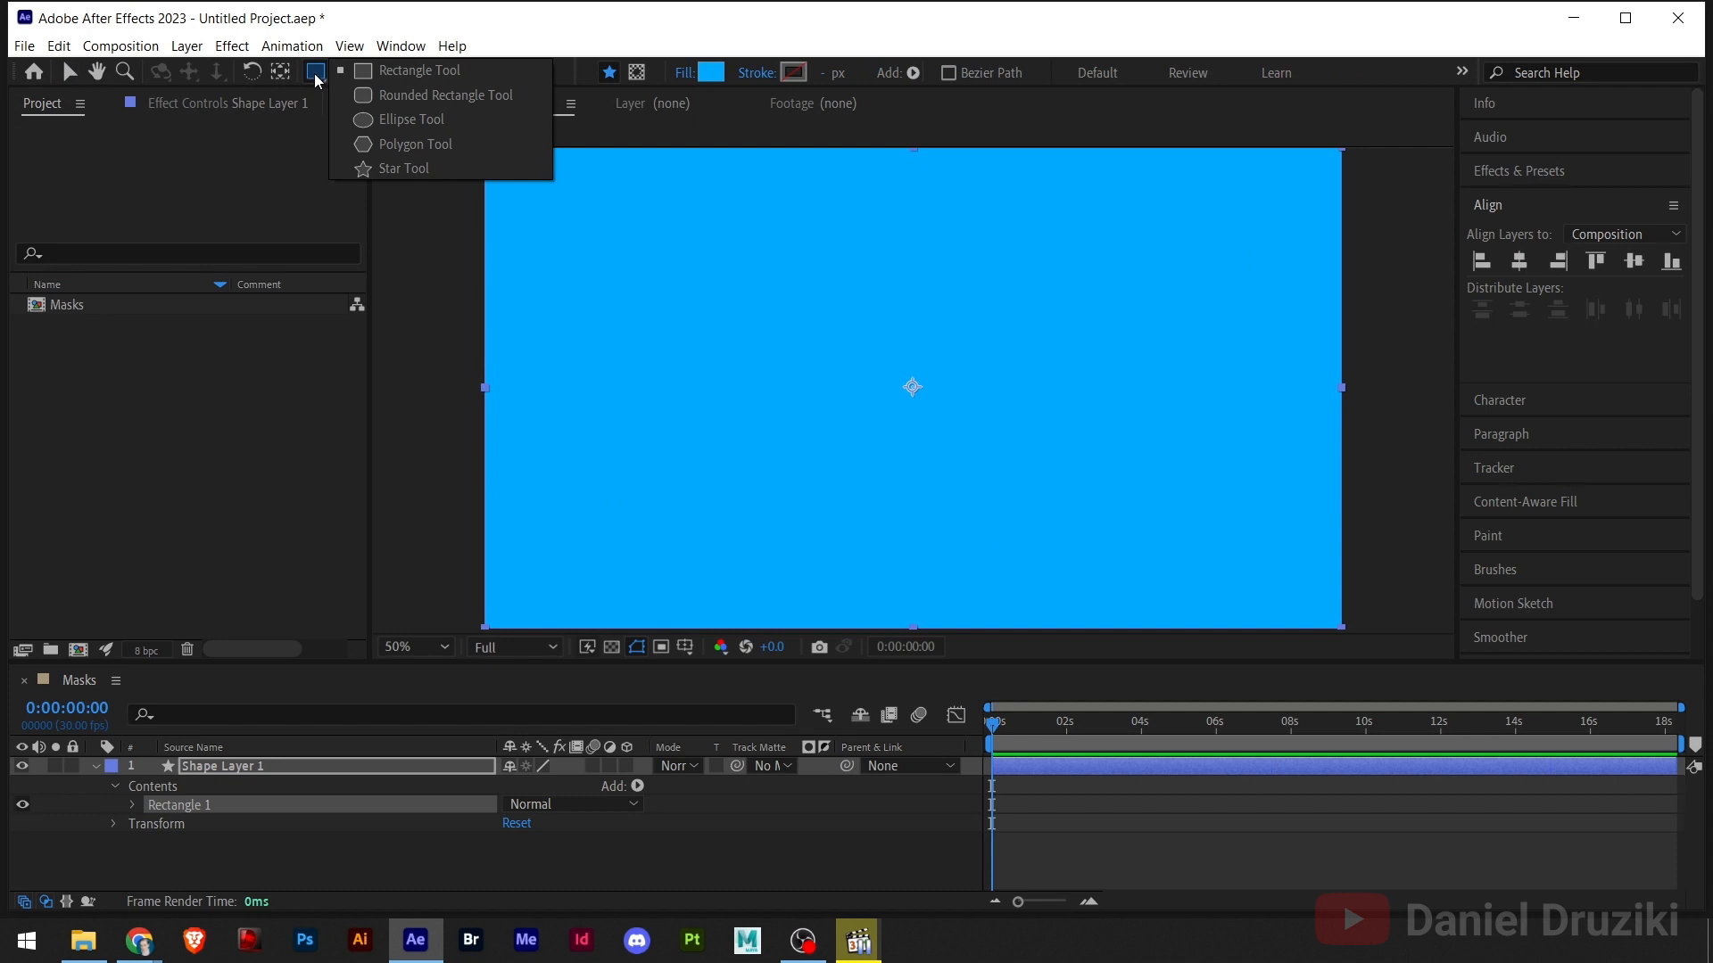
left_click(401, 127)
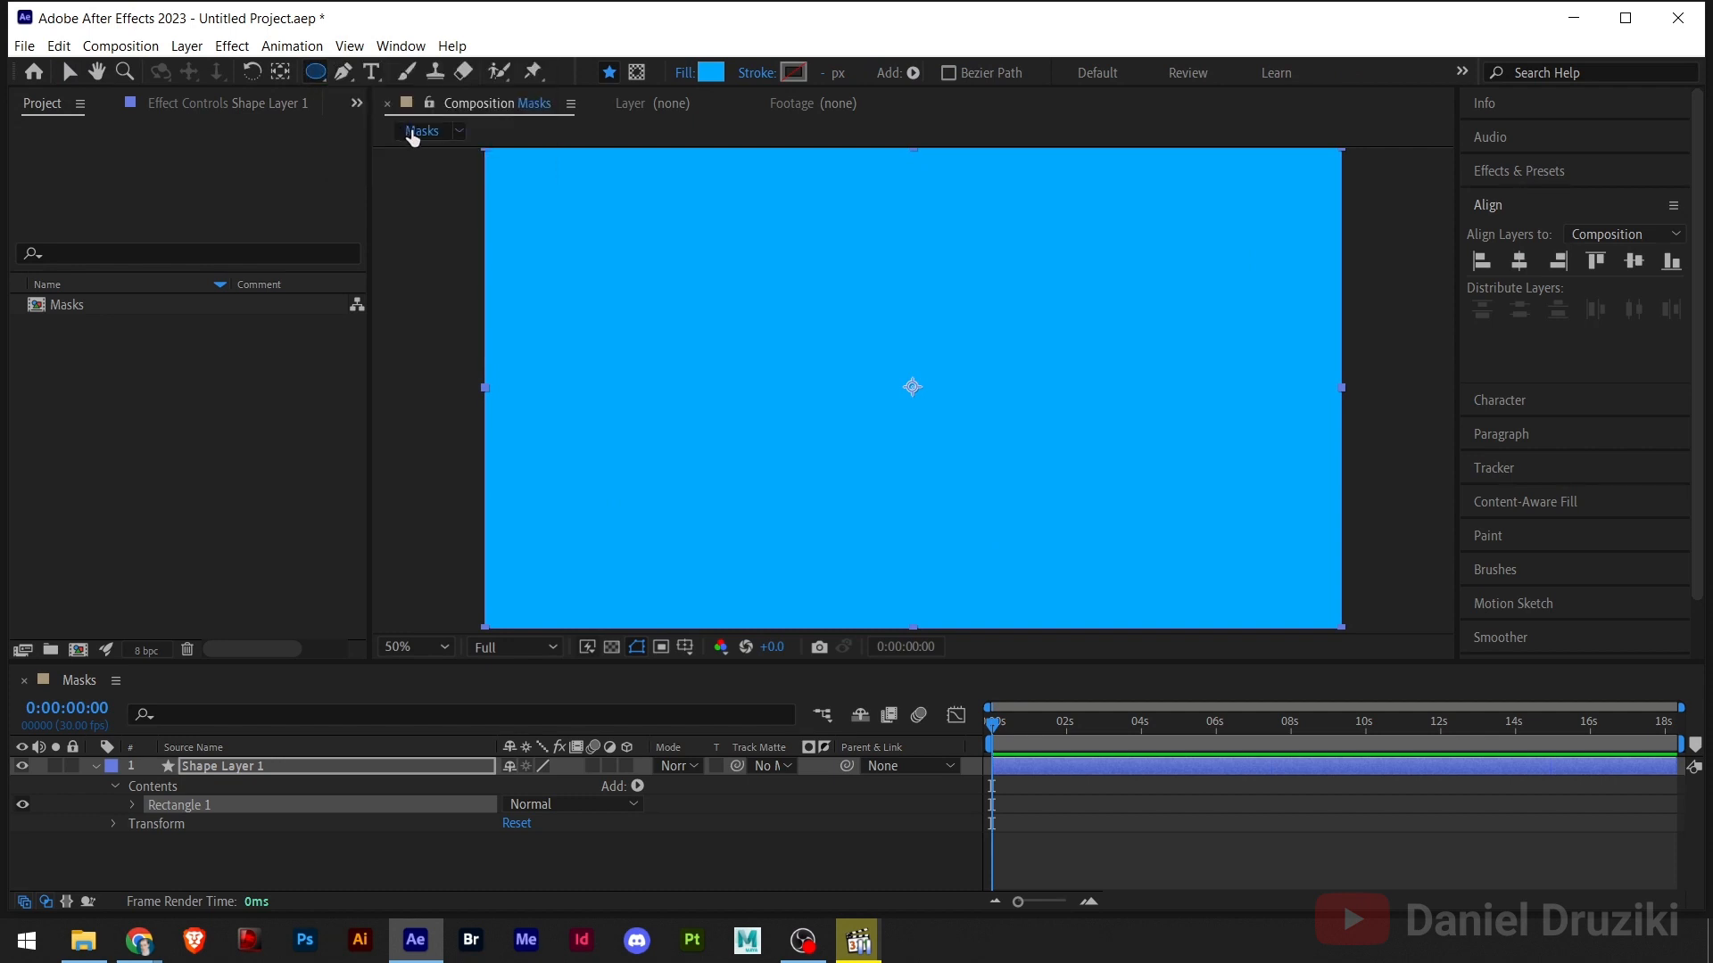
left_click(637, 79)
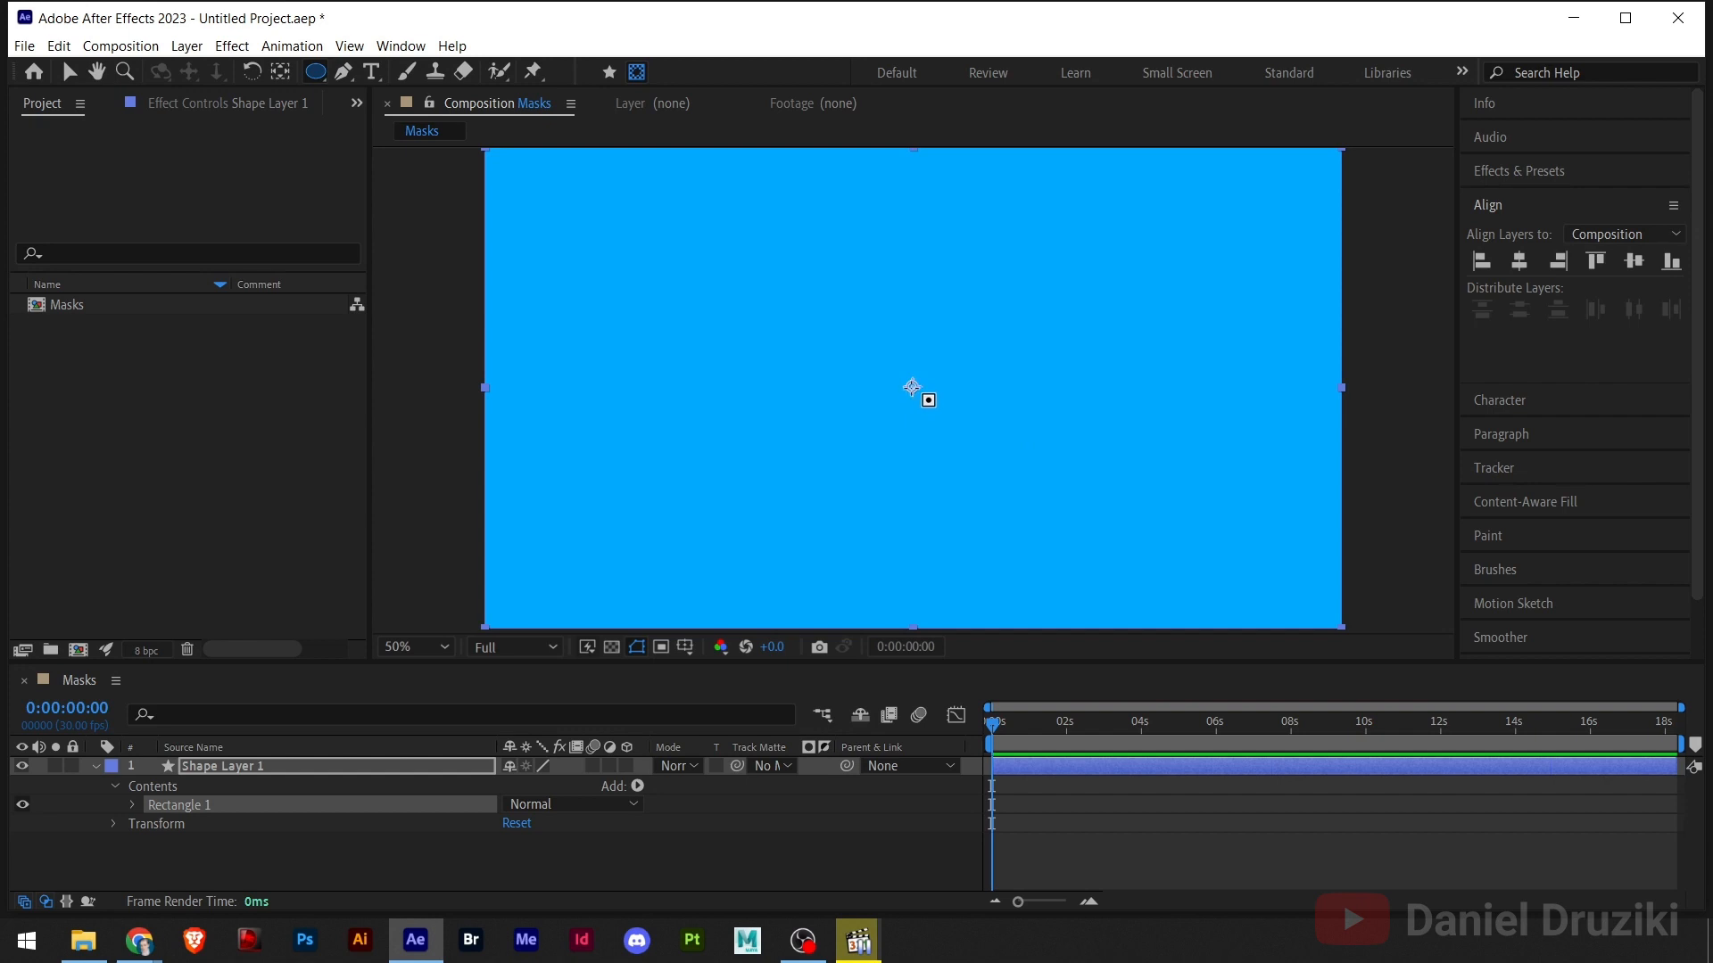
left_click_drag(912, 387, 1116, 573)
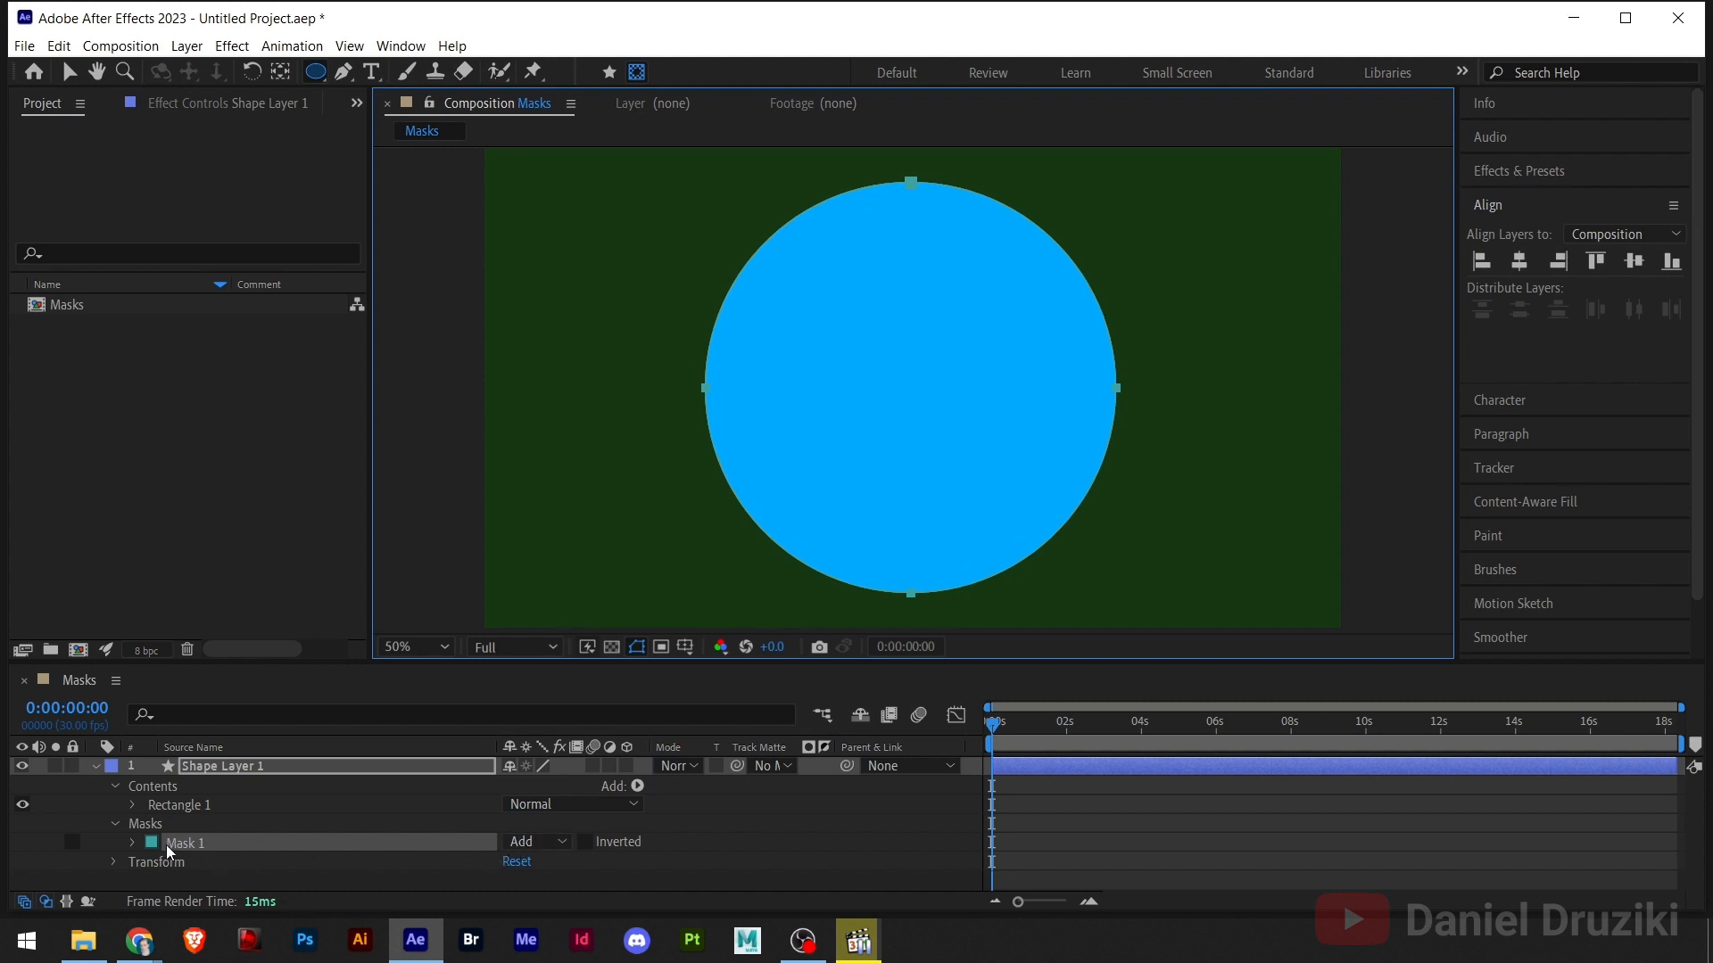
left_click(544, 844)
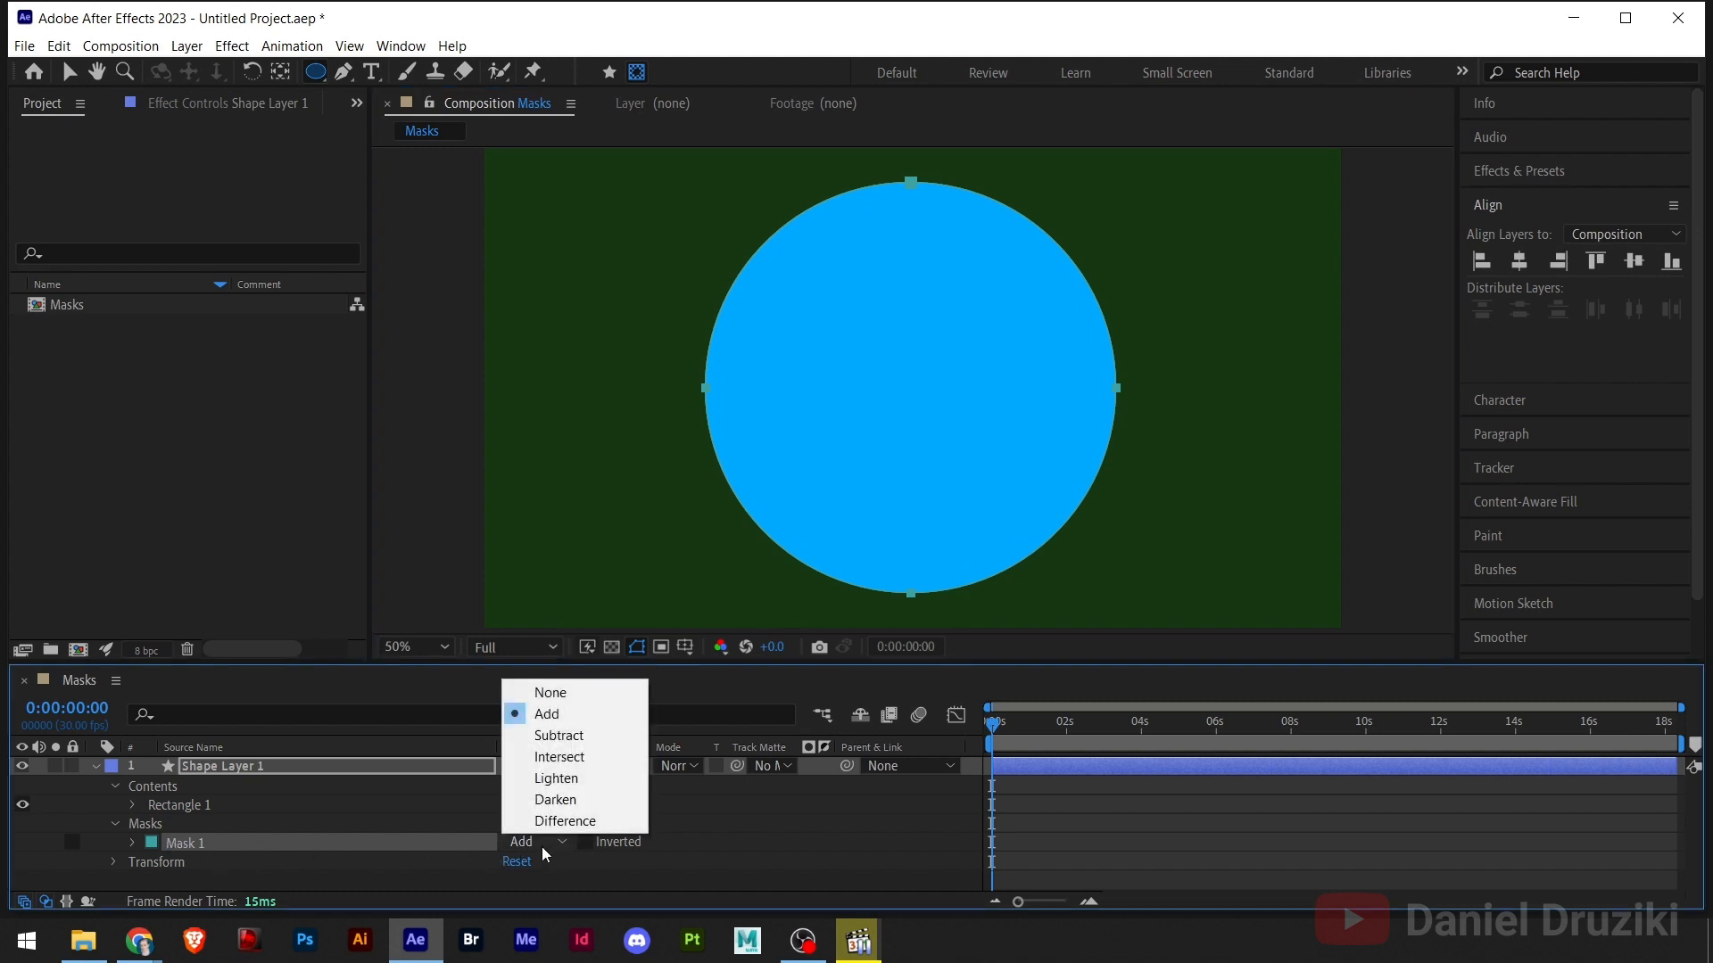
left_click(562, 737)
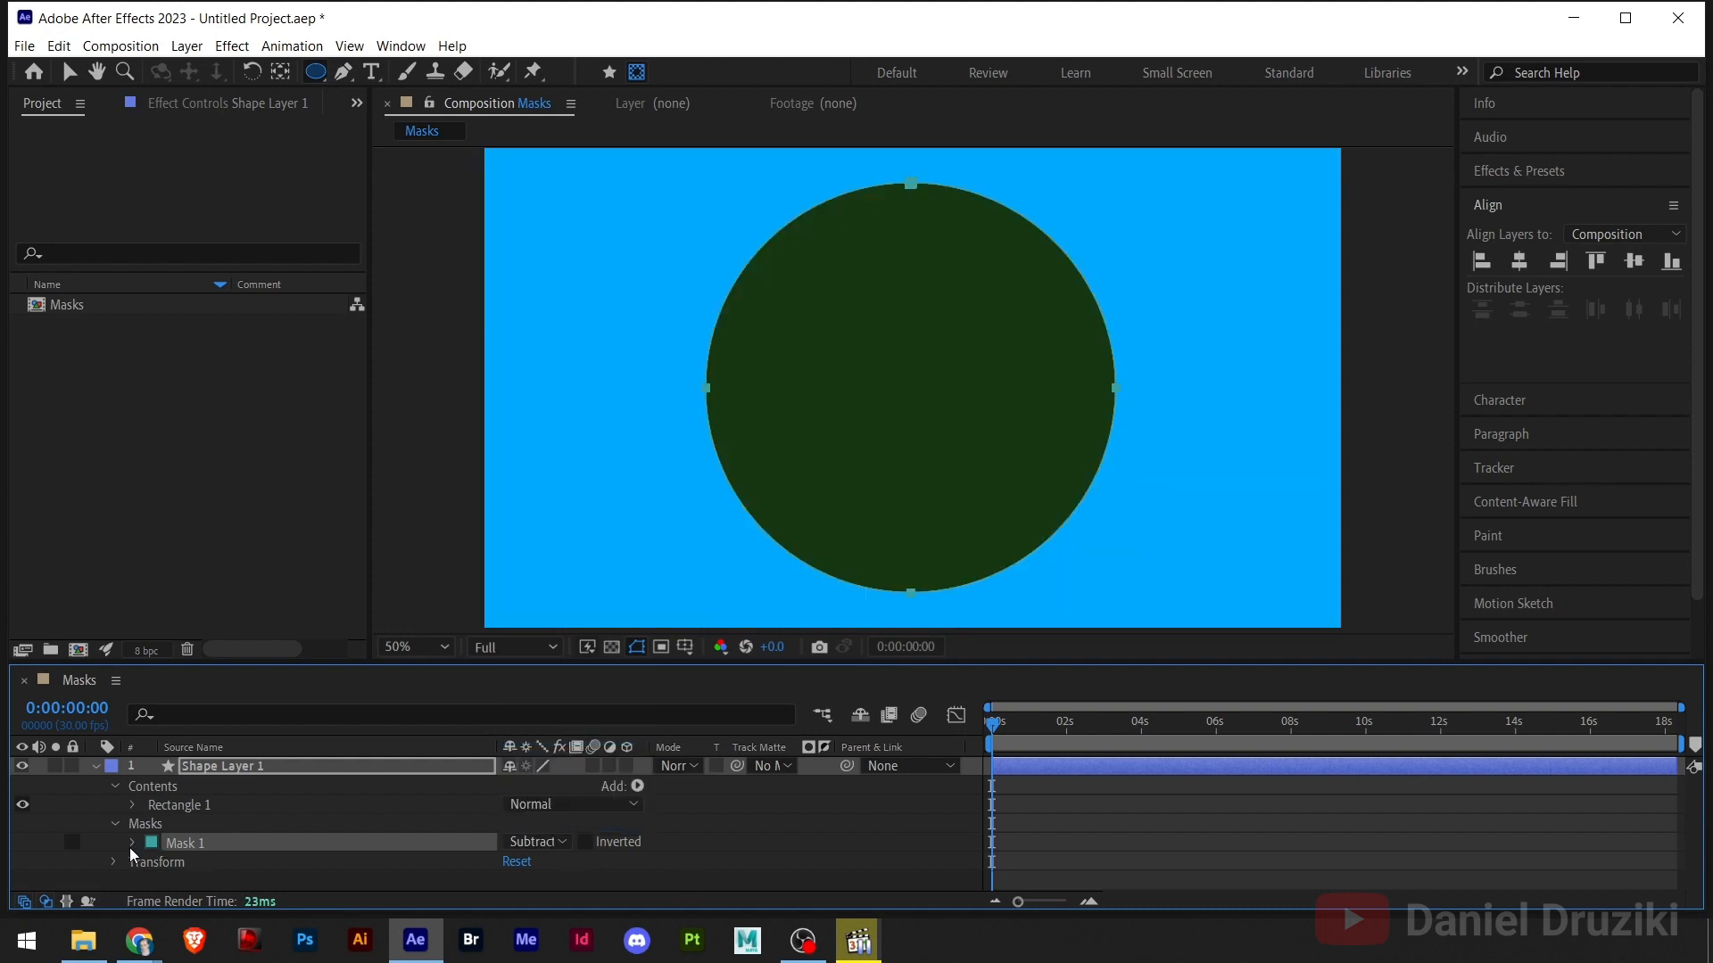
- Try resizing the circular mask with its transform box, from the top edge and from the upper-right corner, undoing the changes
key("v")
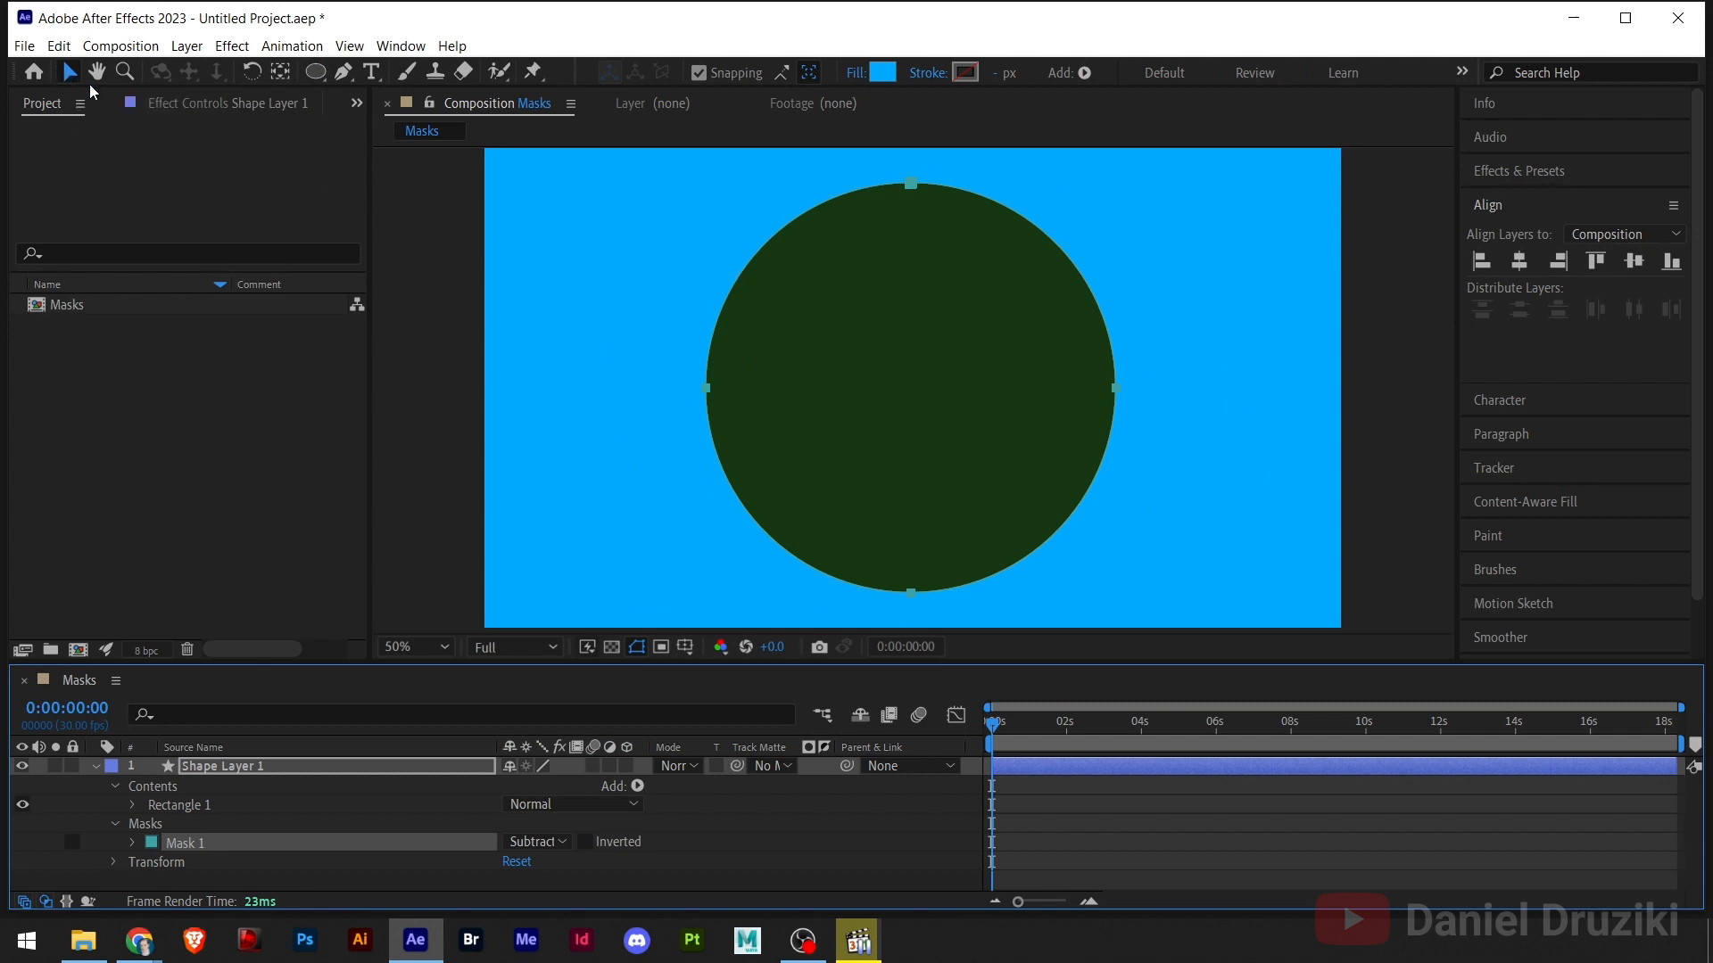
left_click(823, 217)
left_click(824, 217)
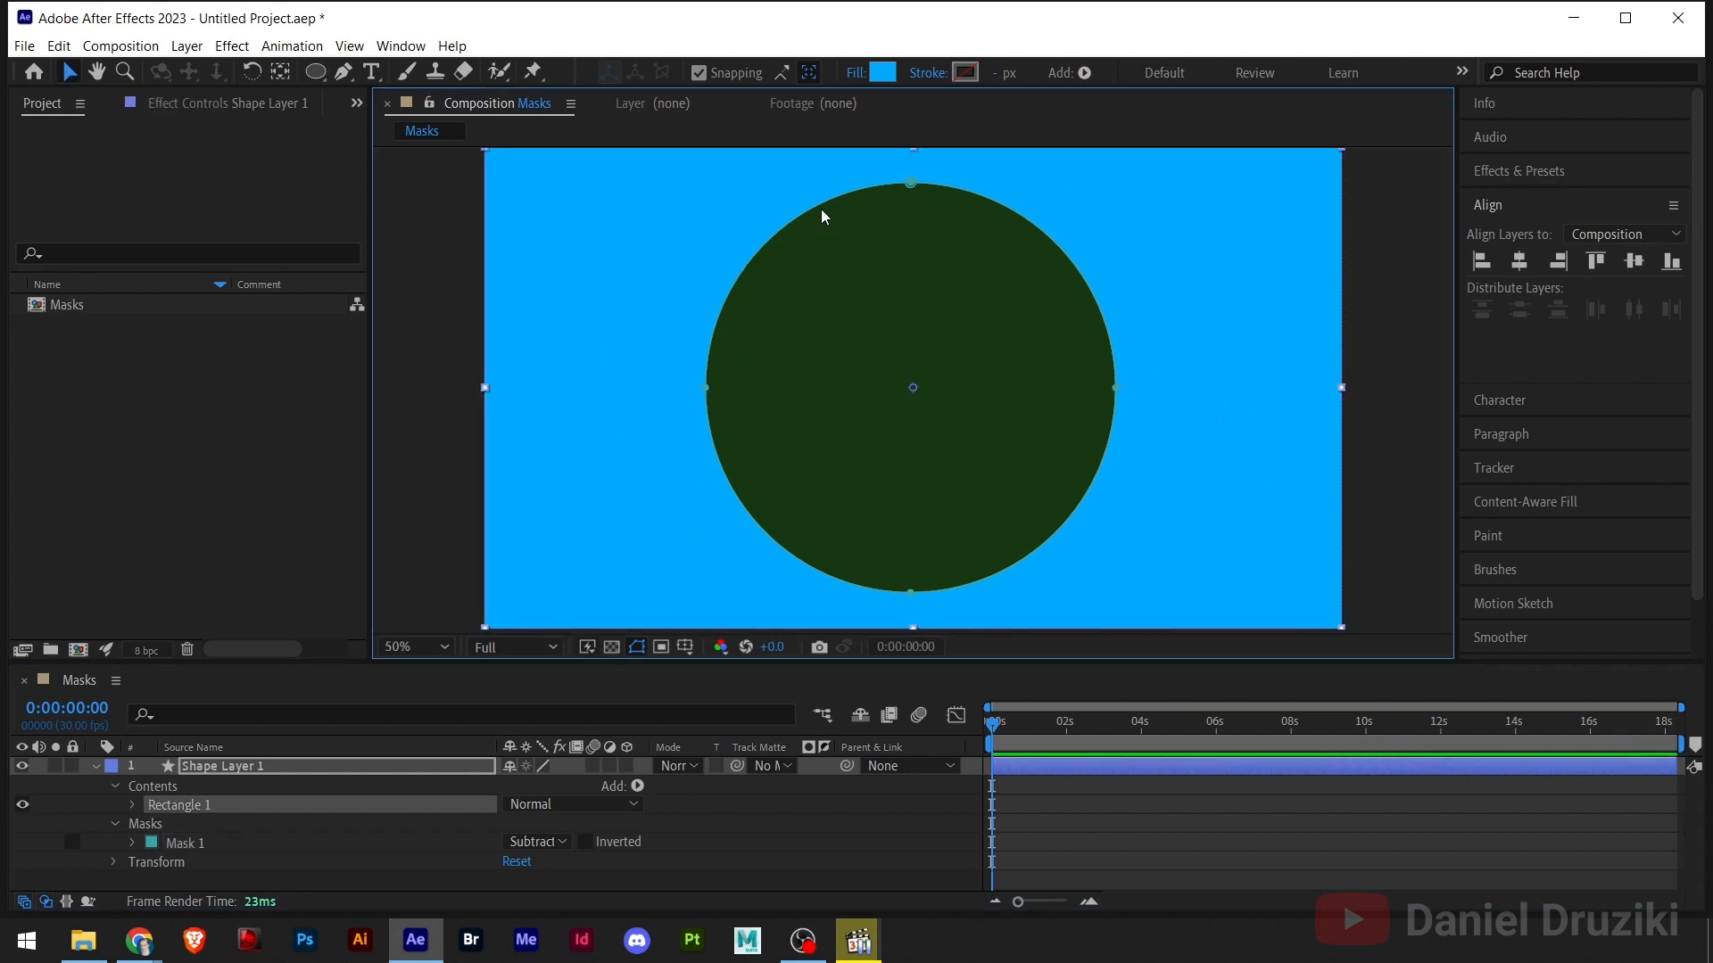
double_click(814, 208)
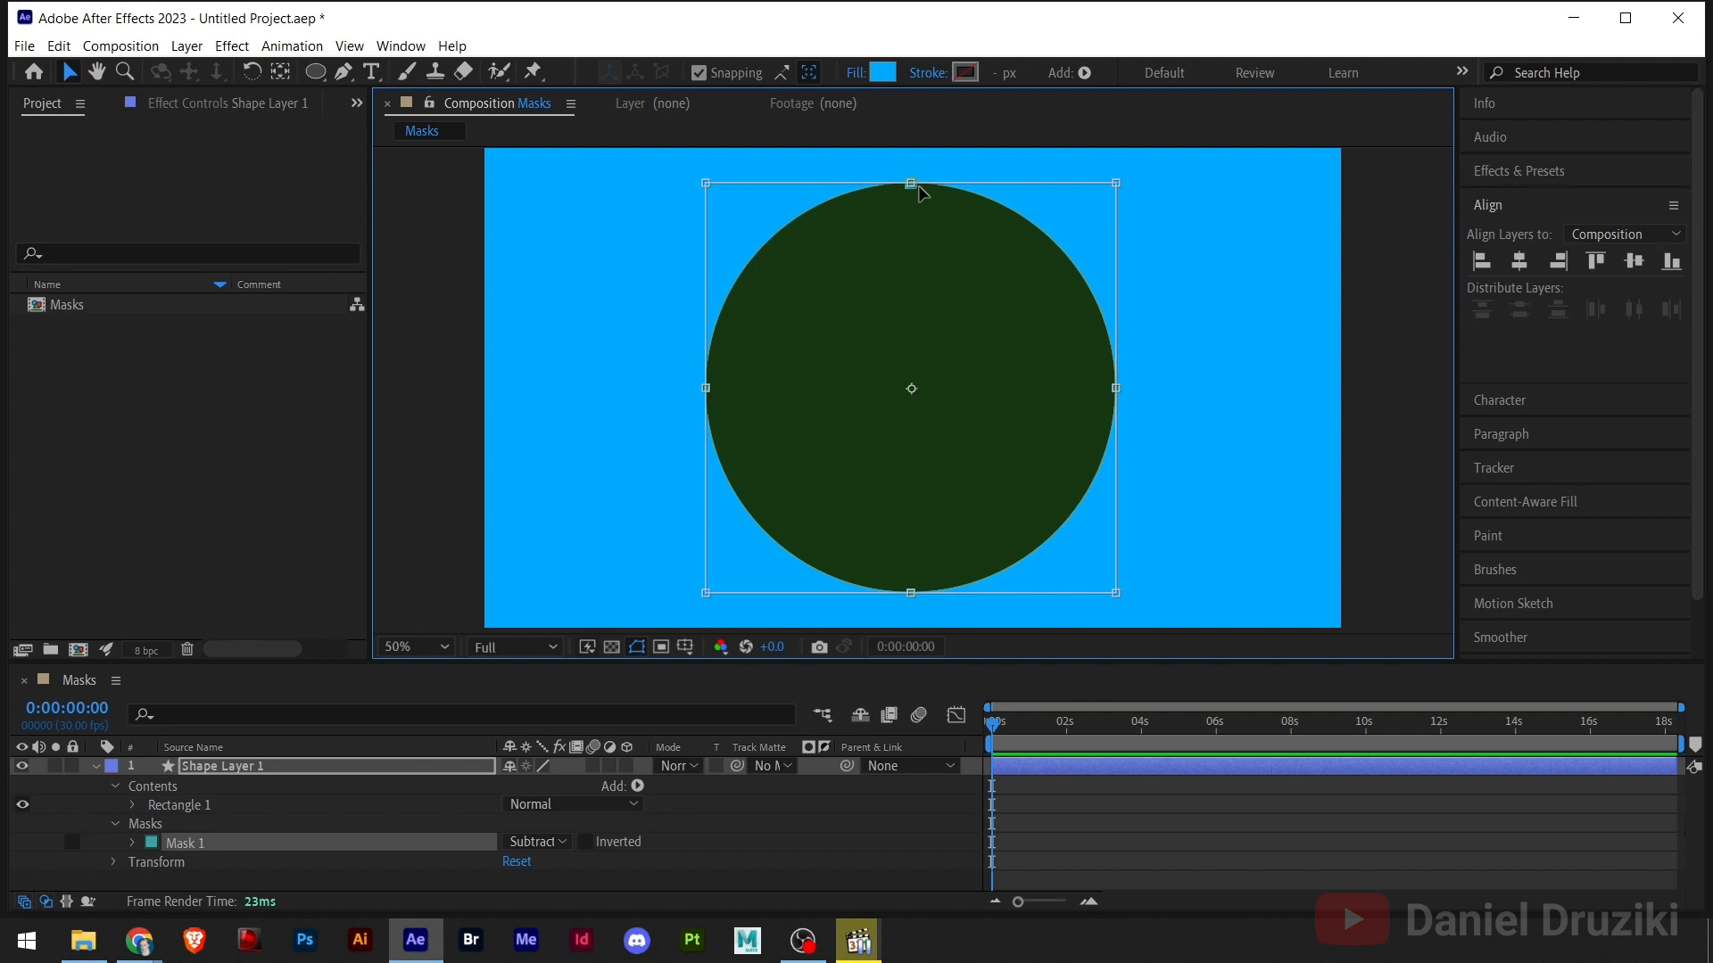
left_click_drag(910, 182, 939, 403)
key("ctrl+z")
left_click_drag(1115, 182, 1028, 301)
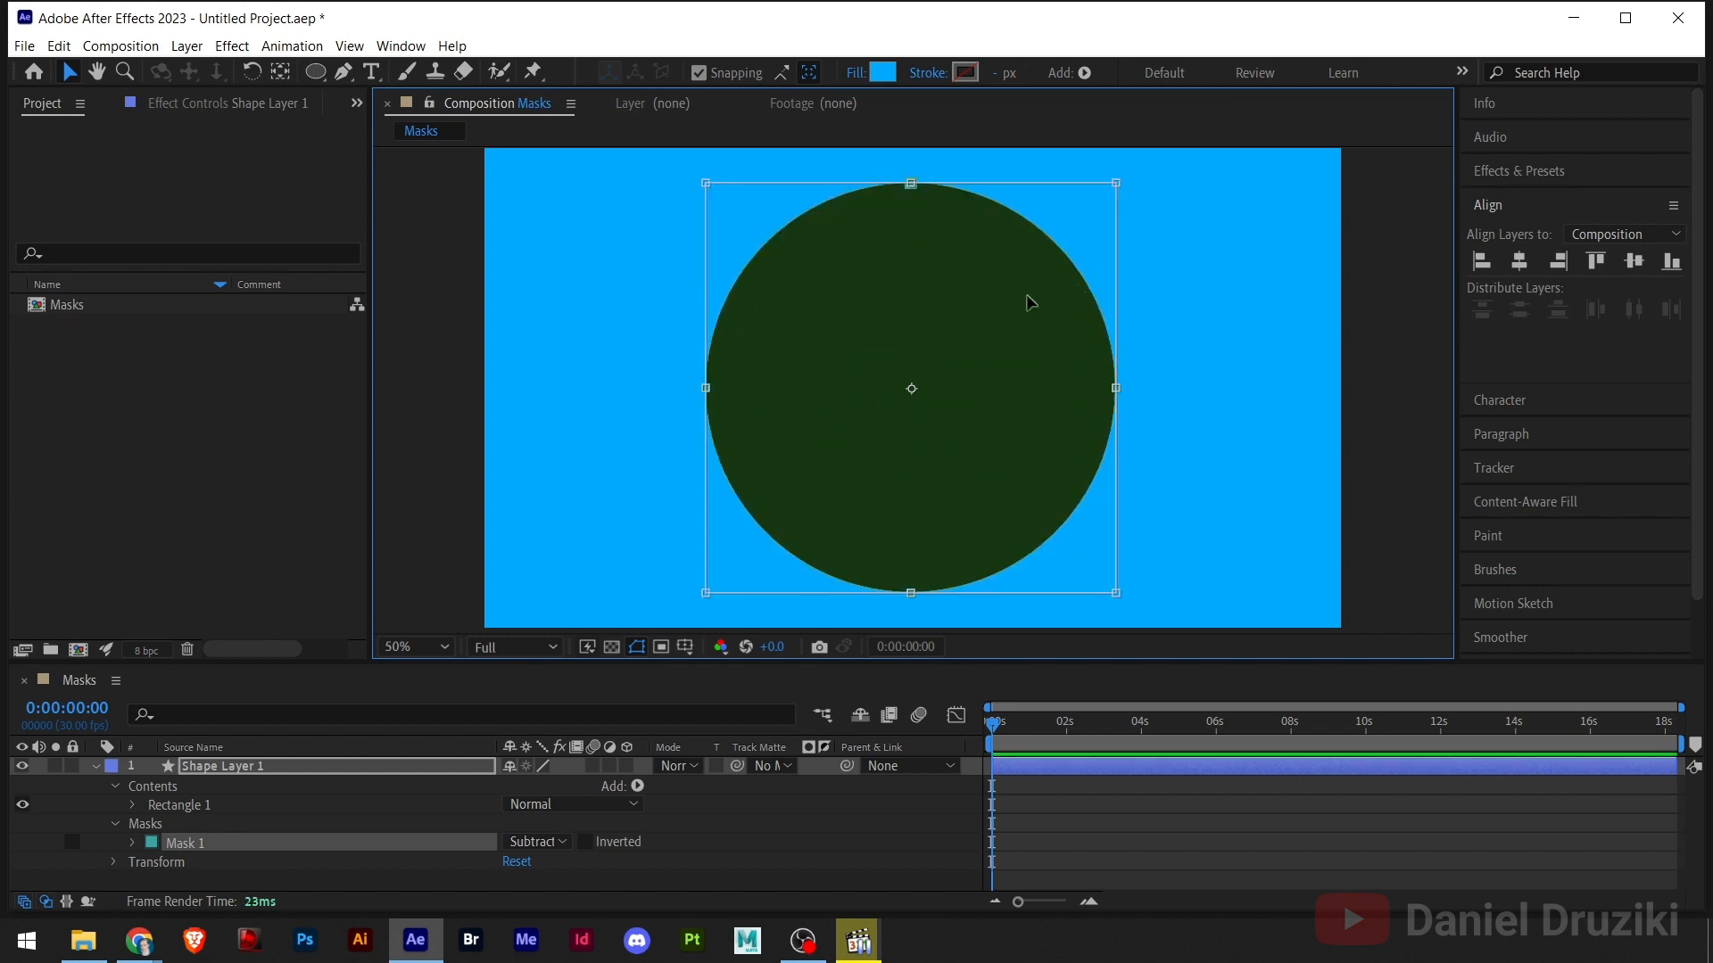
- Try feathering the circular mask by 519 pixels and undo the feather
left_click(132, 843)
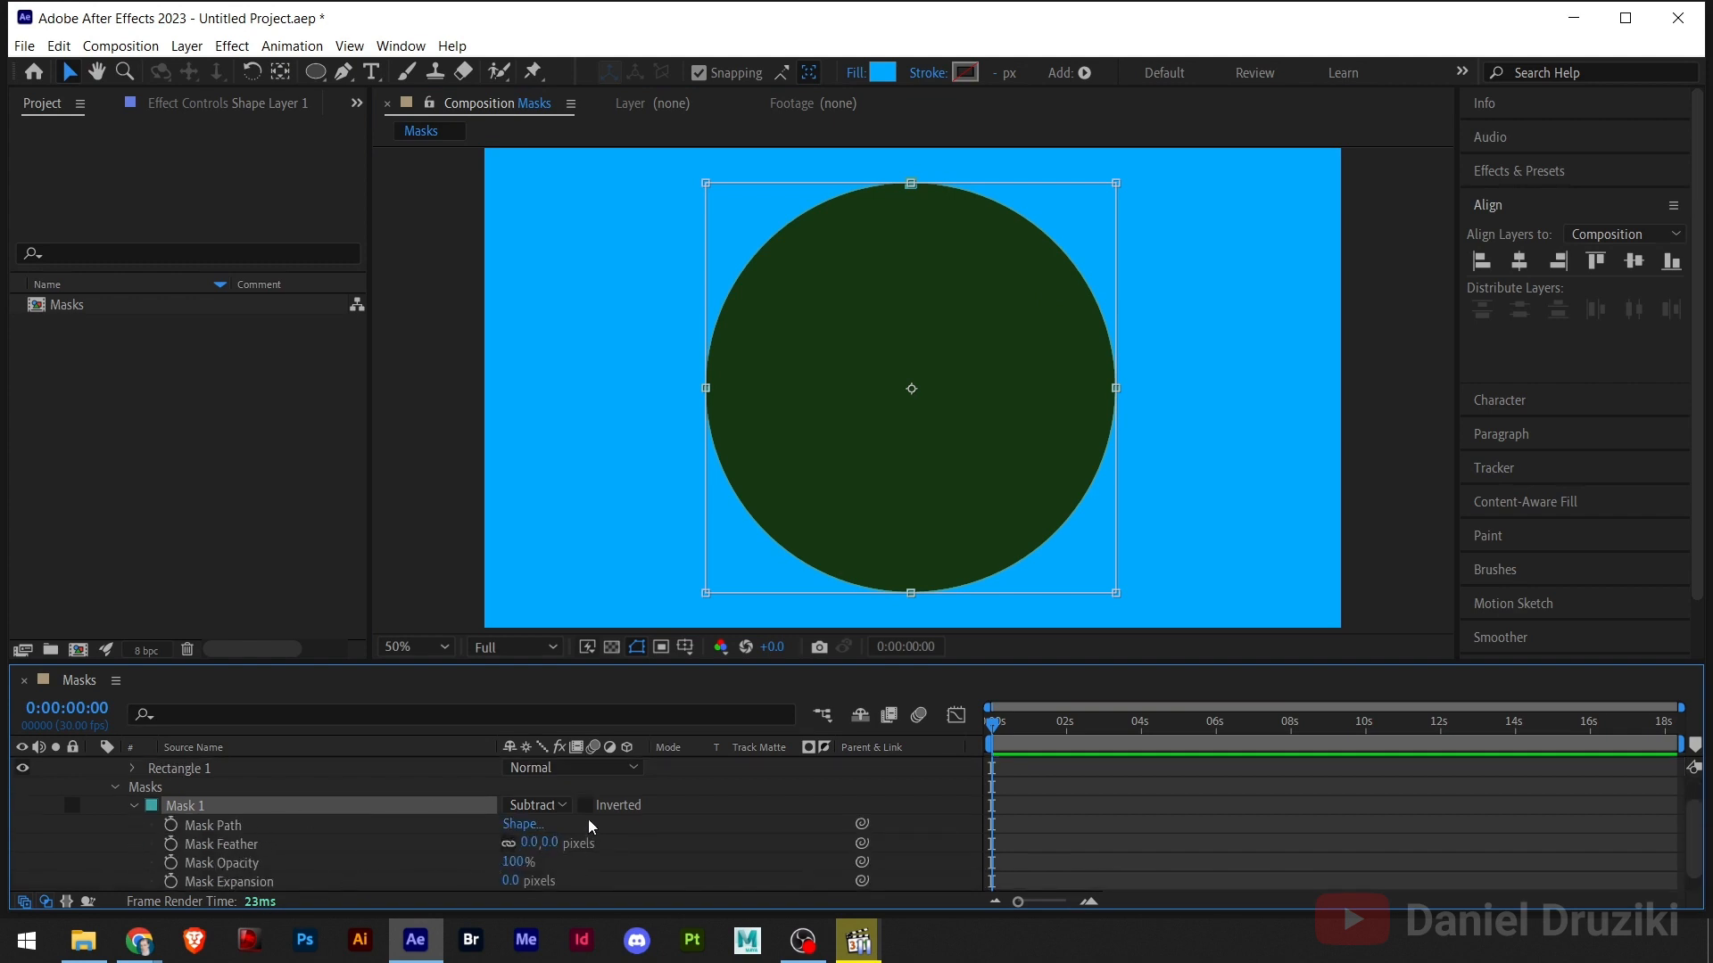
left_click_drag(530, 843, 956, 816)
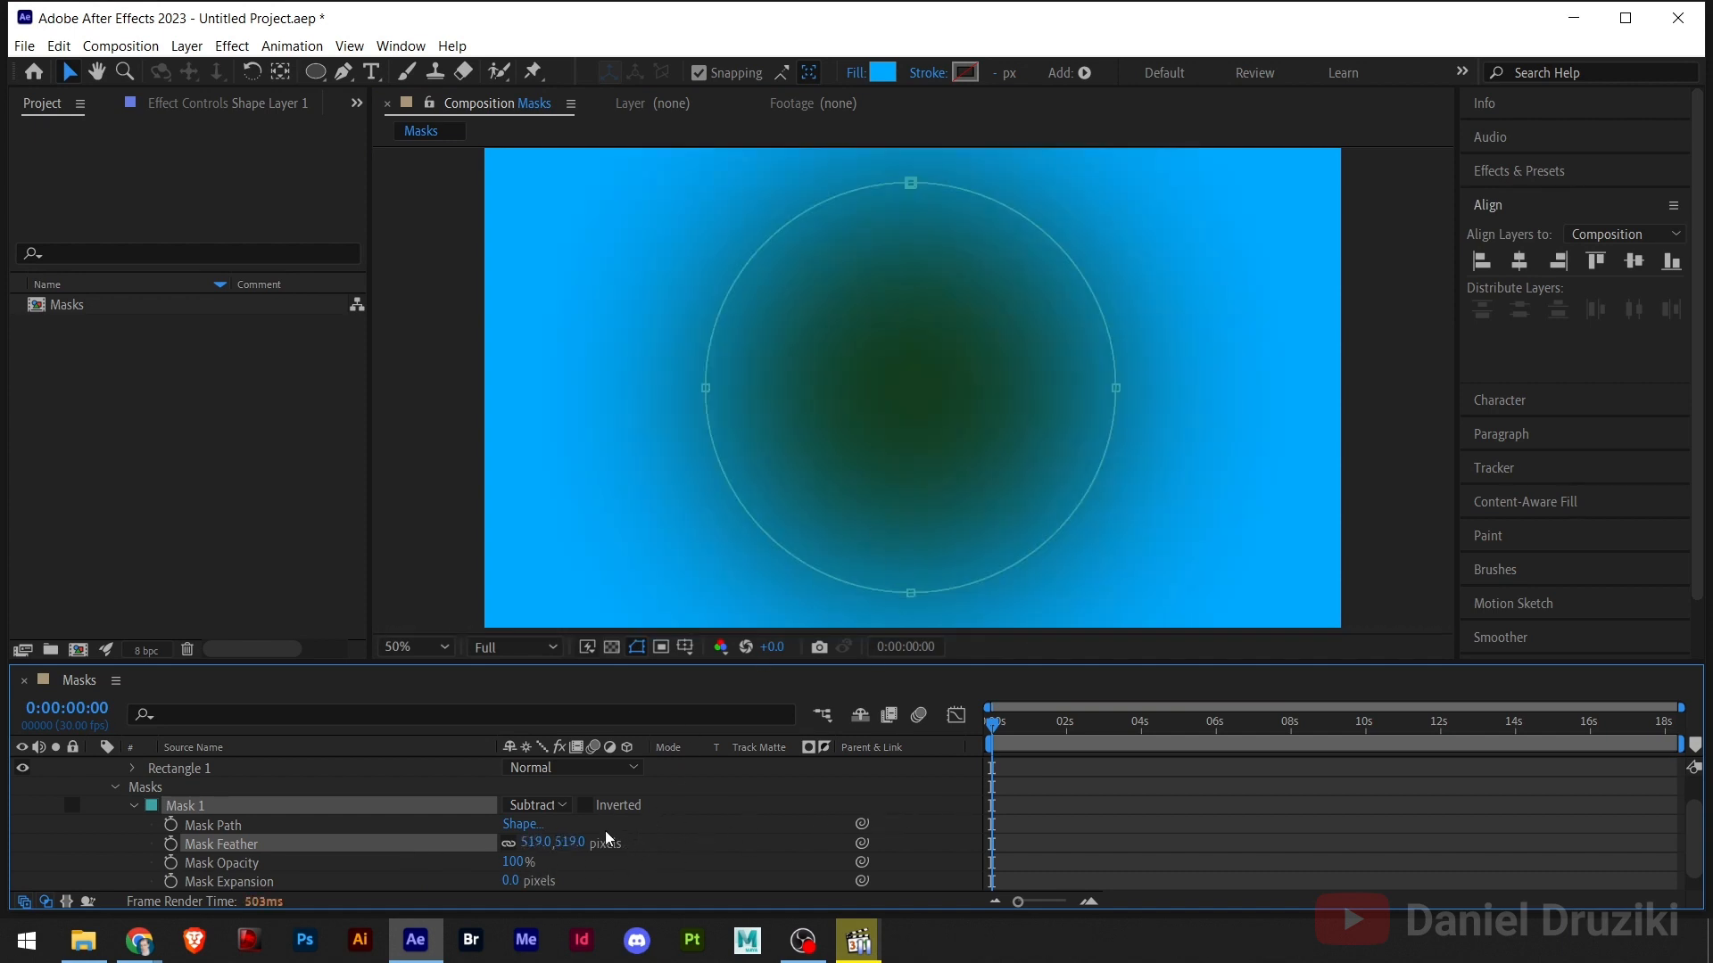
key("ctrl+z")
- Set the circular mask's mode to Add and its Mask Feather to 272 pixels
left_click(536, 805)
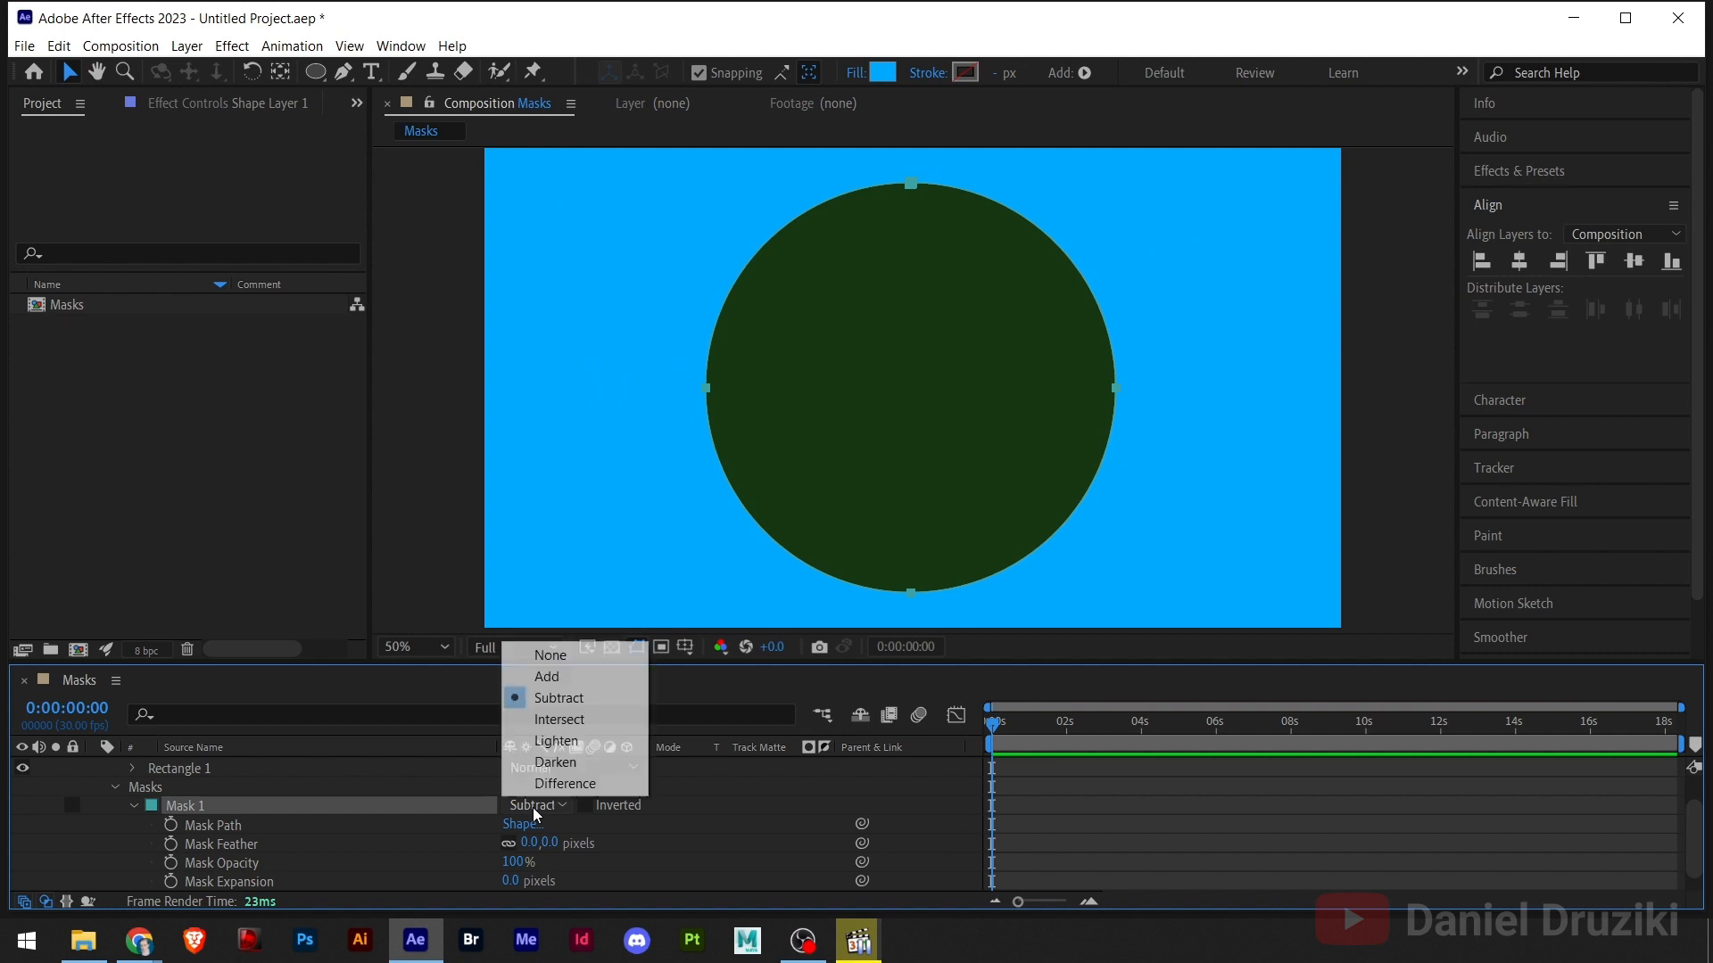
left_click(540, 677)
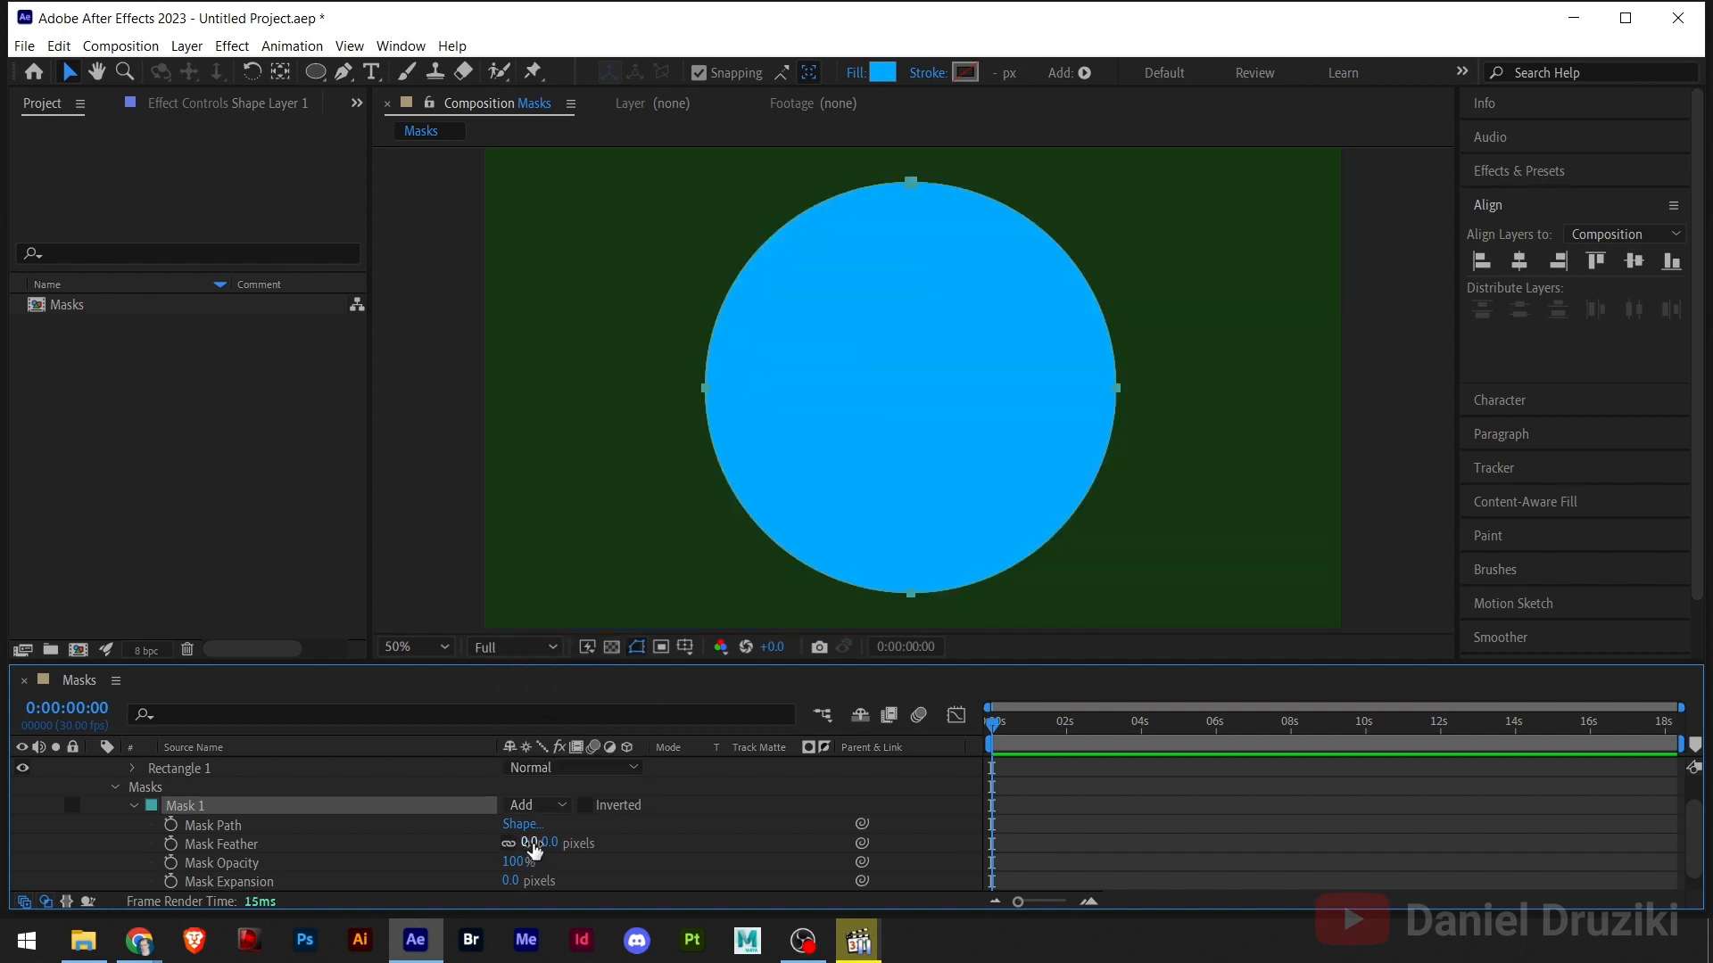
left_click_drag(533, 845, 839, 817)
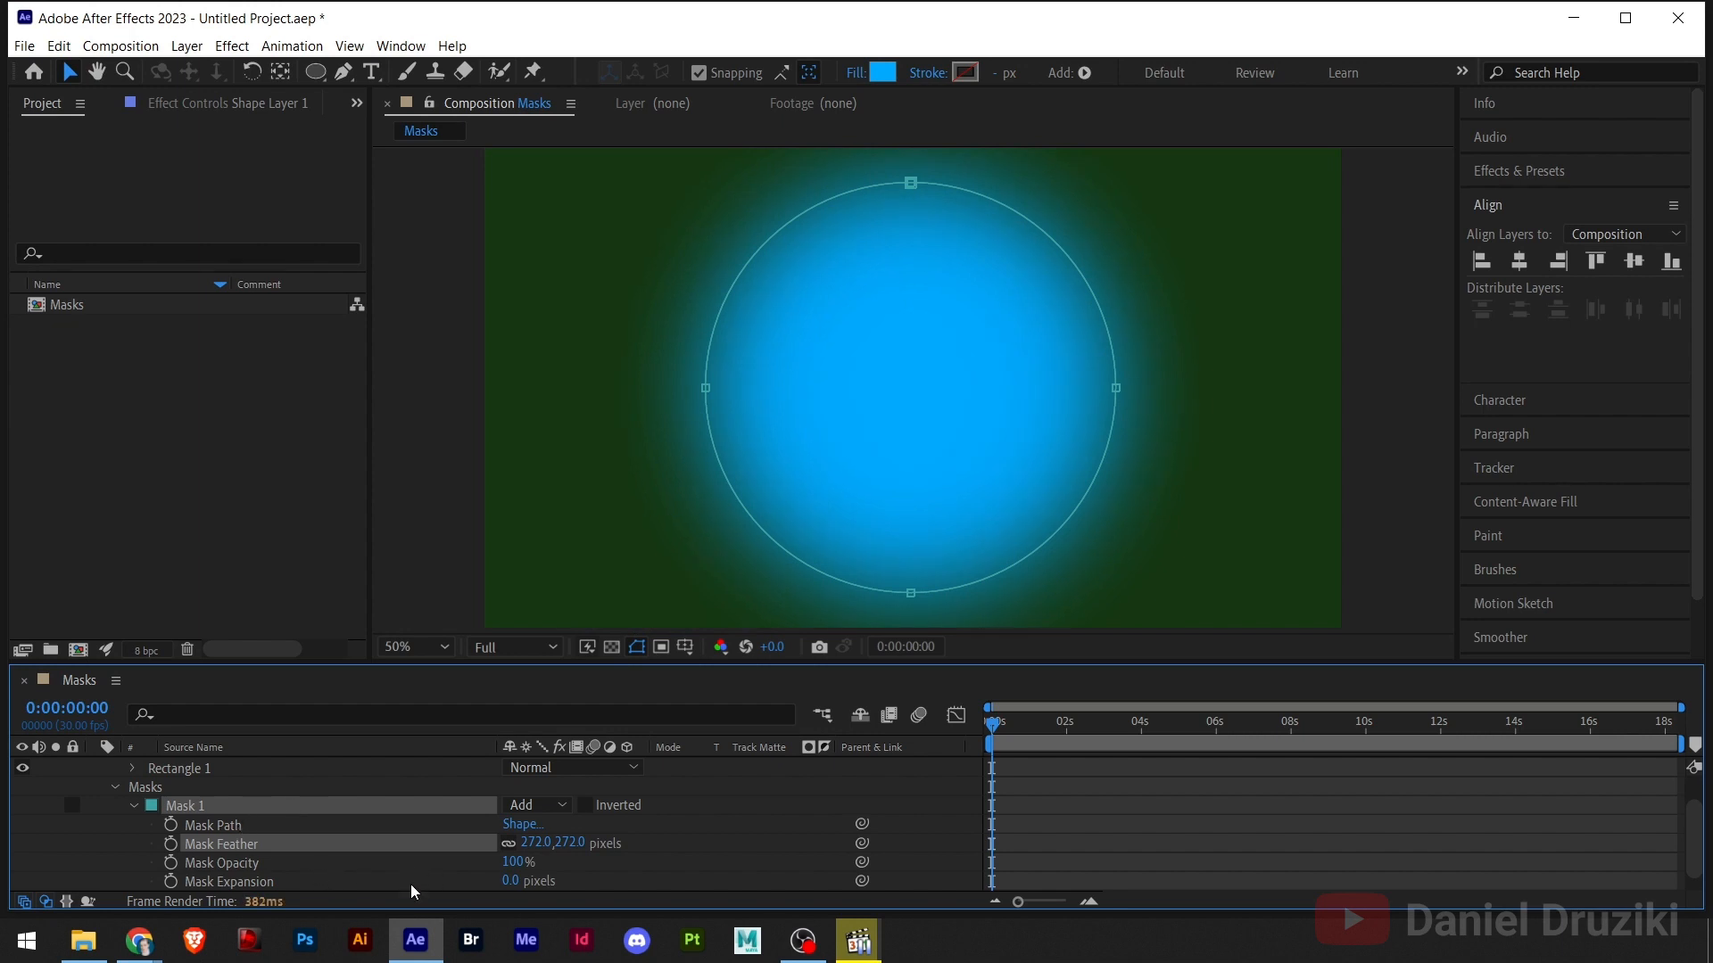
- Set Mask Expansion to -483 pixels and start keyframing it at 0:00:00:00
scroll(402, 859, "down", 1)
left_click_drag(510, 864, 38, 914)
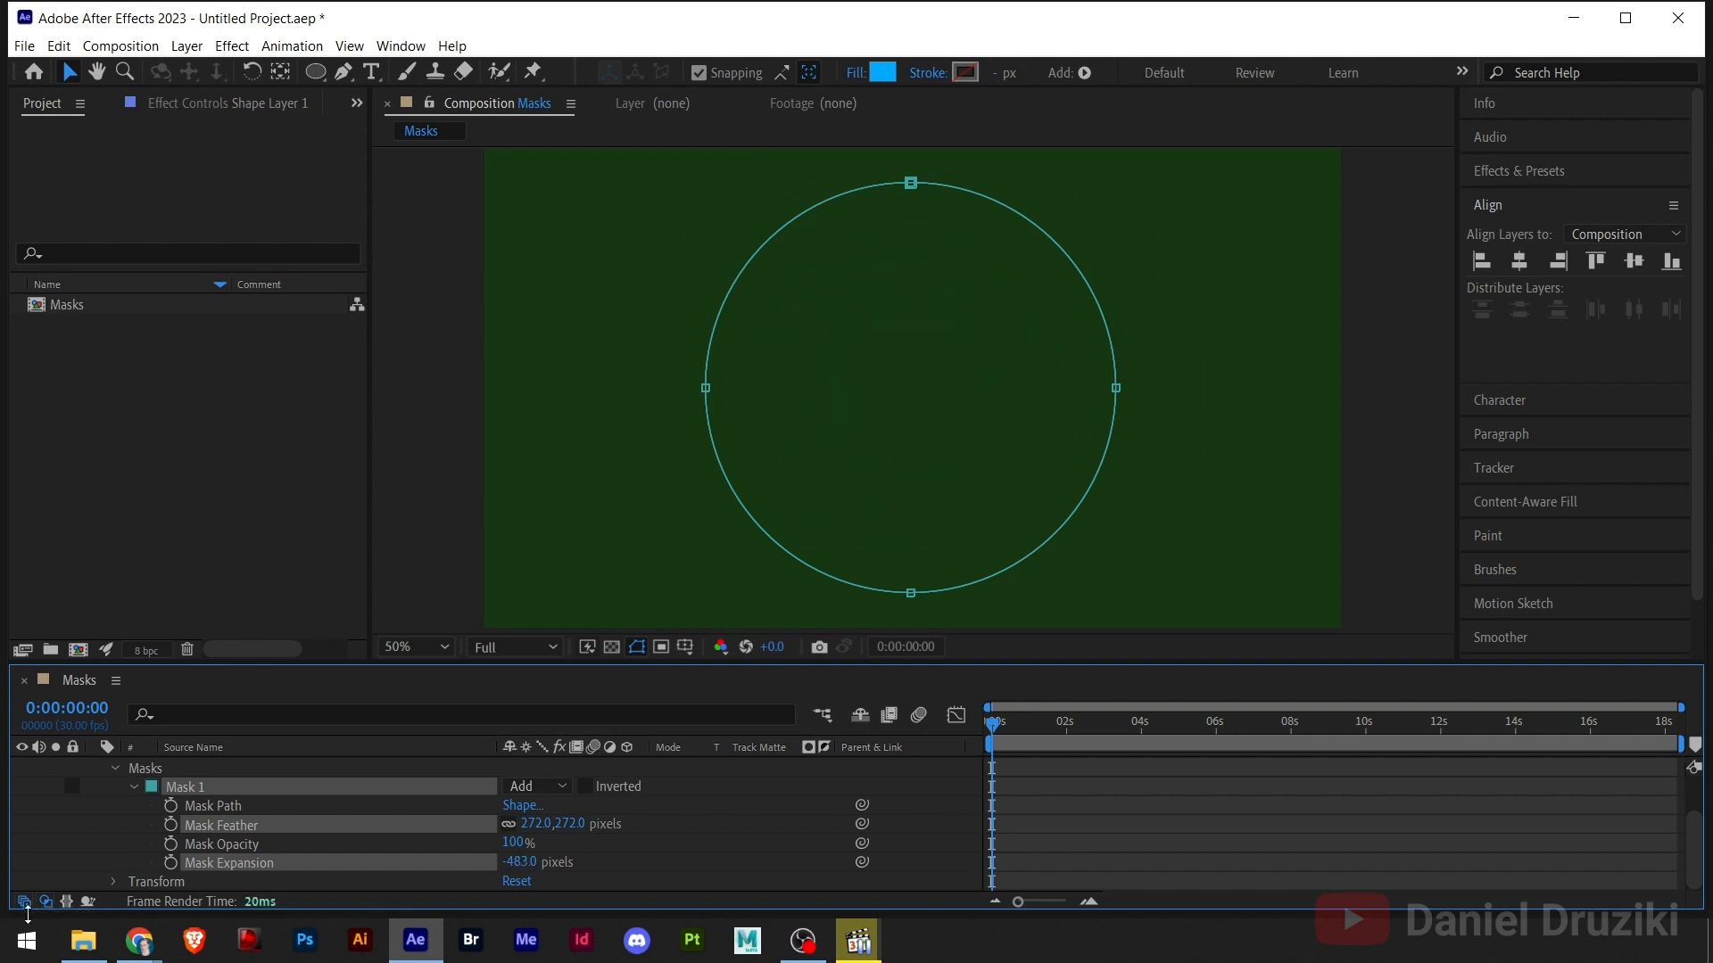
left_click(170, 863)
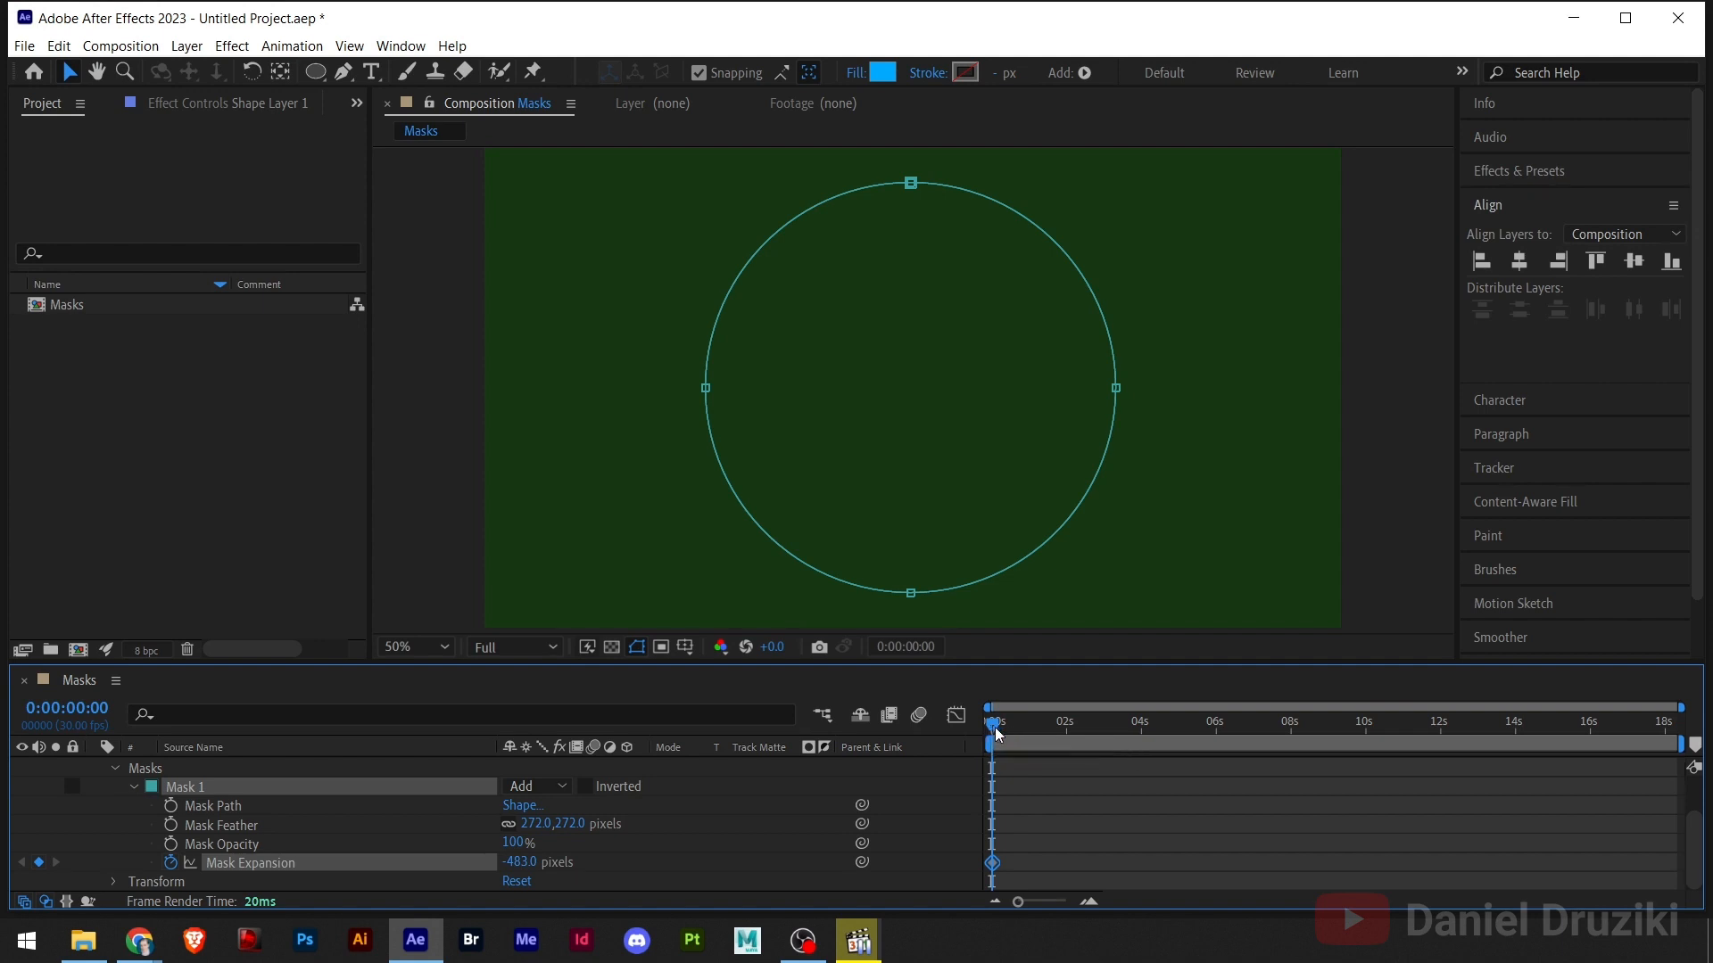
- Add a Mask Expansion keyframe of 0 pixels at 0:00:02:04
left_click_drag(1008, 729, 1073, 742)
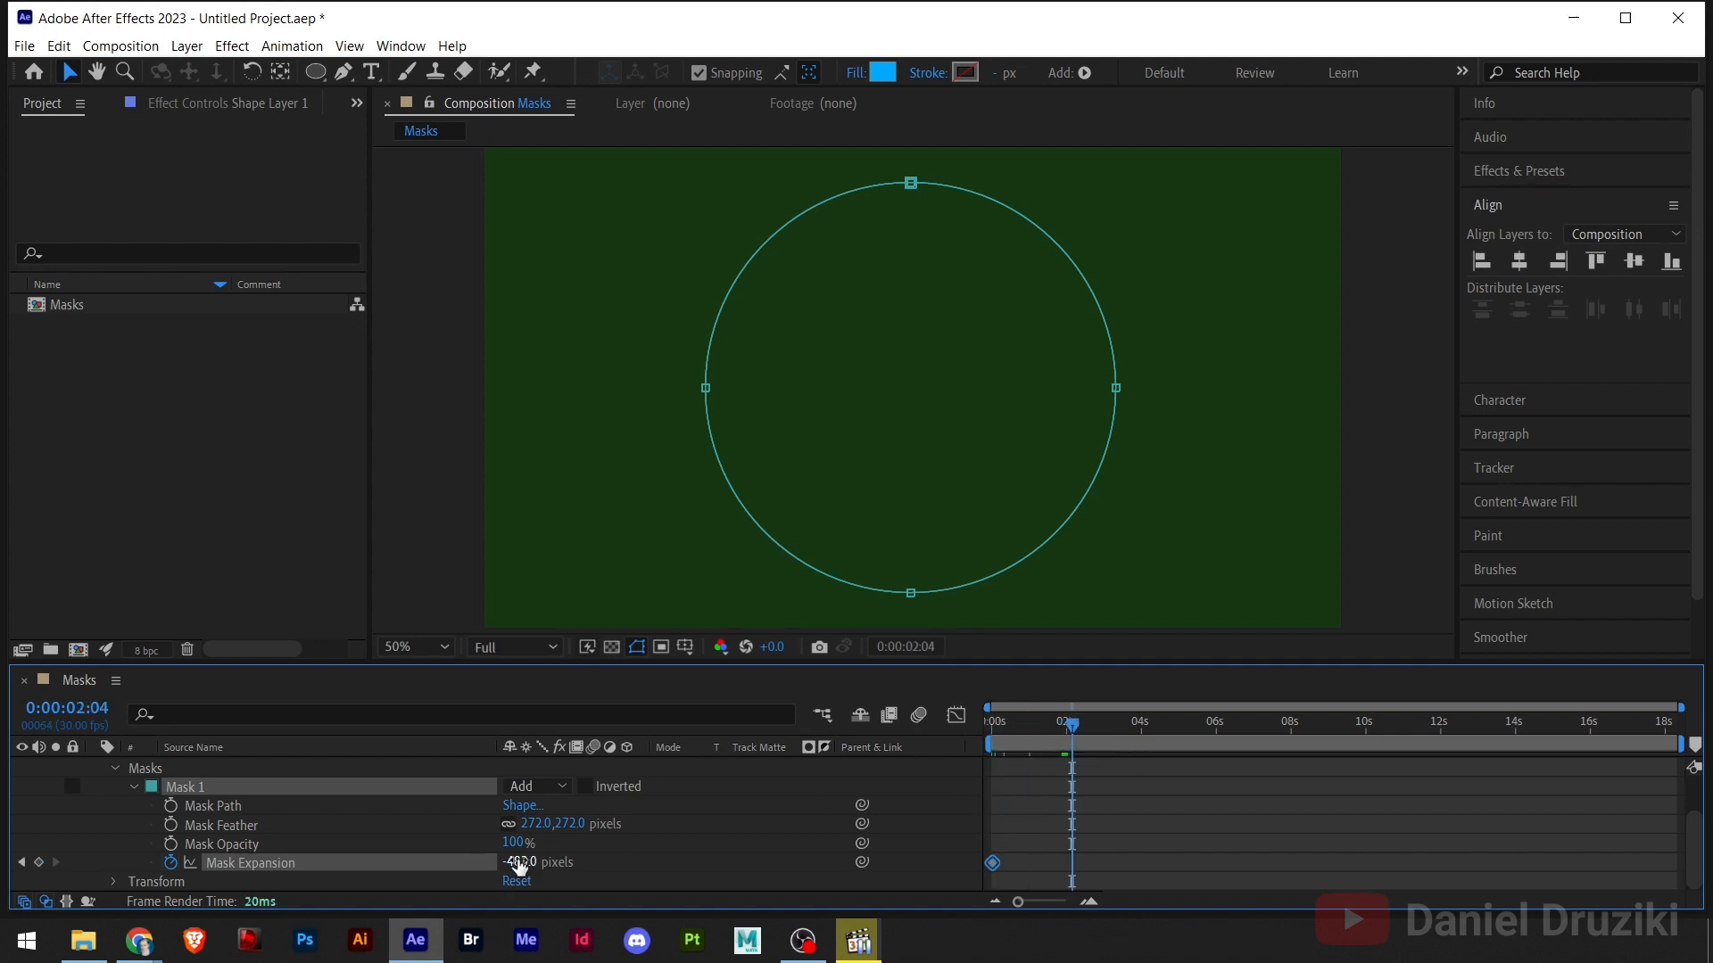
left_click_drag(532, 864, 582, 862)
left_click(517, 861)
type("0")
key("Return")
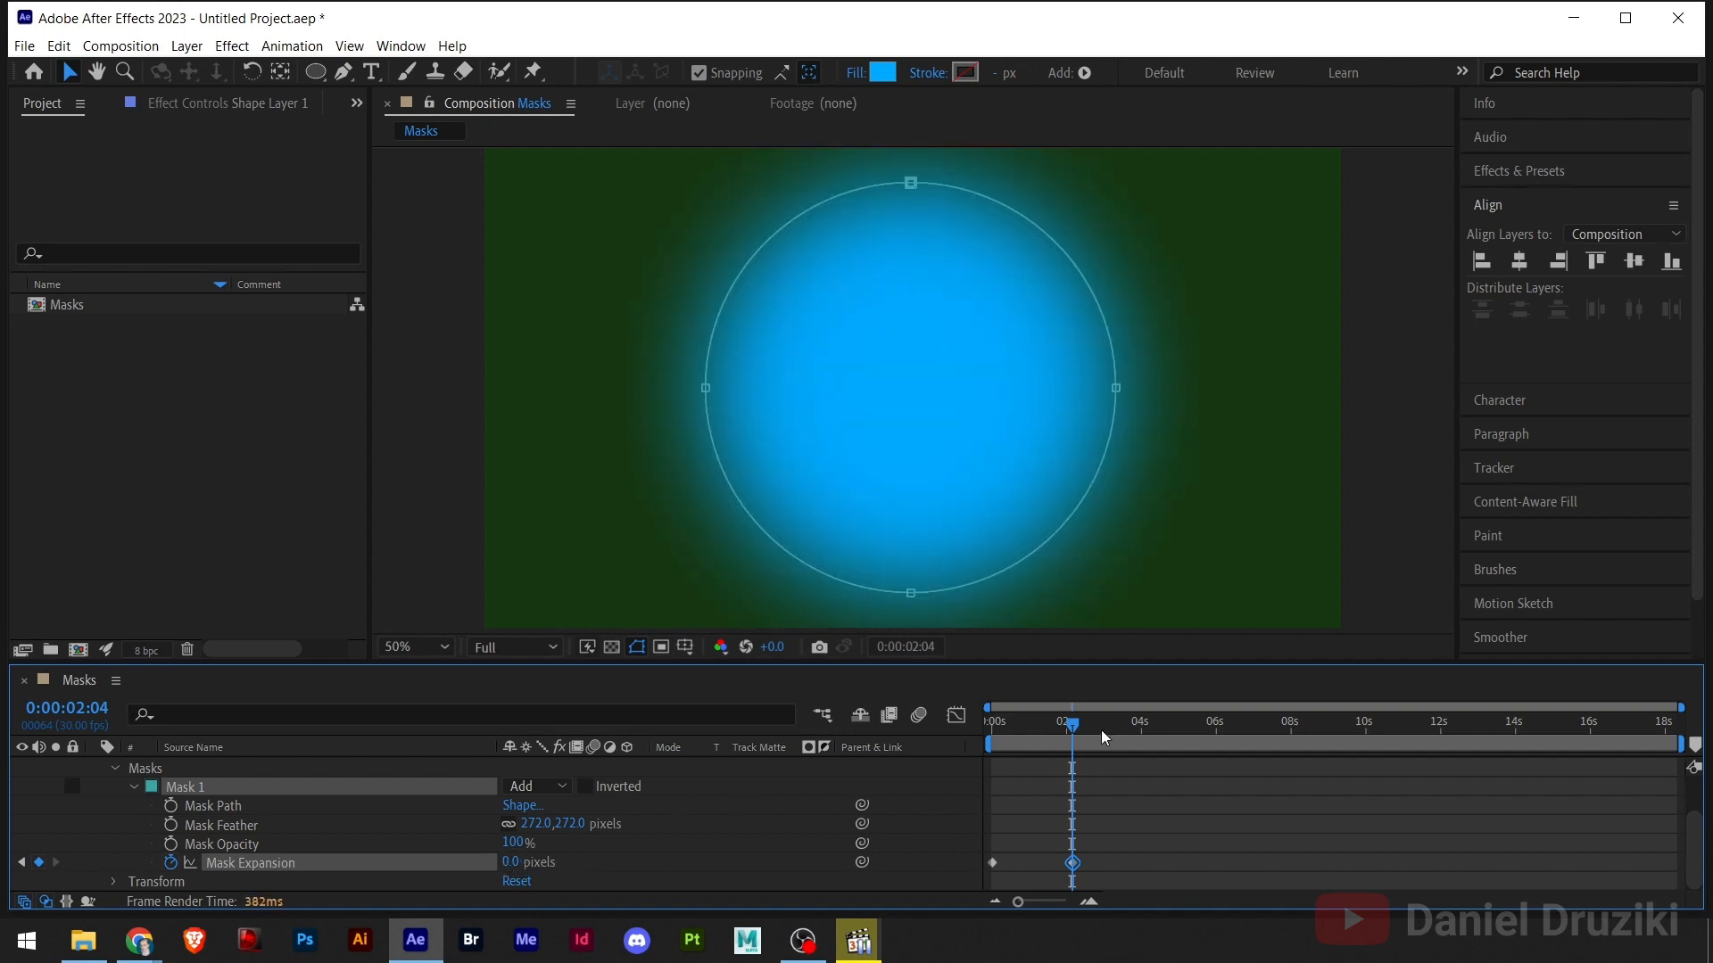
- Copy the first Mask Expansion keyframe and paste it at 0:00:04:00
left_click_drag(1073, 734, 1069, 769)
left_click_drag(1024, 832, 978, 899)
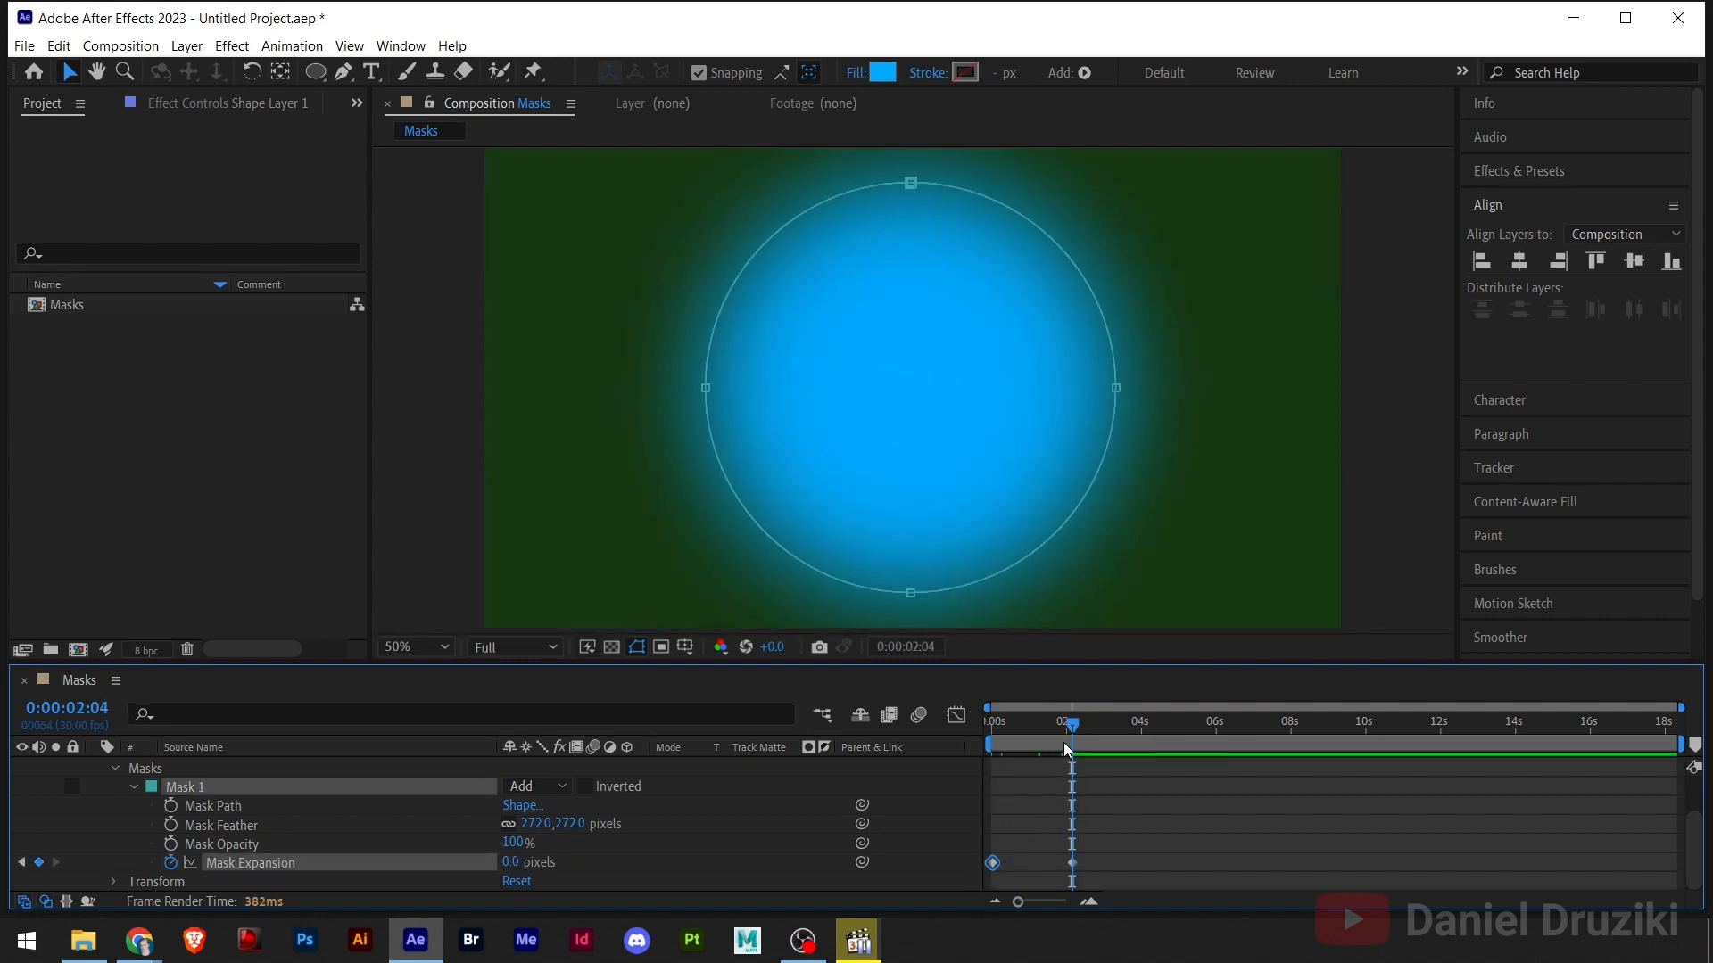
left_click_drag(1083, 731, 1142, 742)
key("ctrl+v")
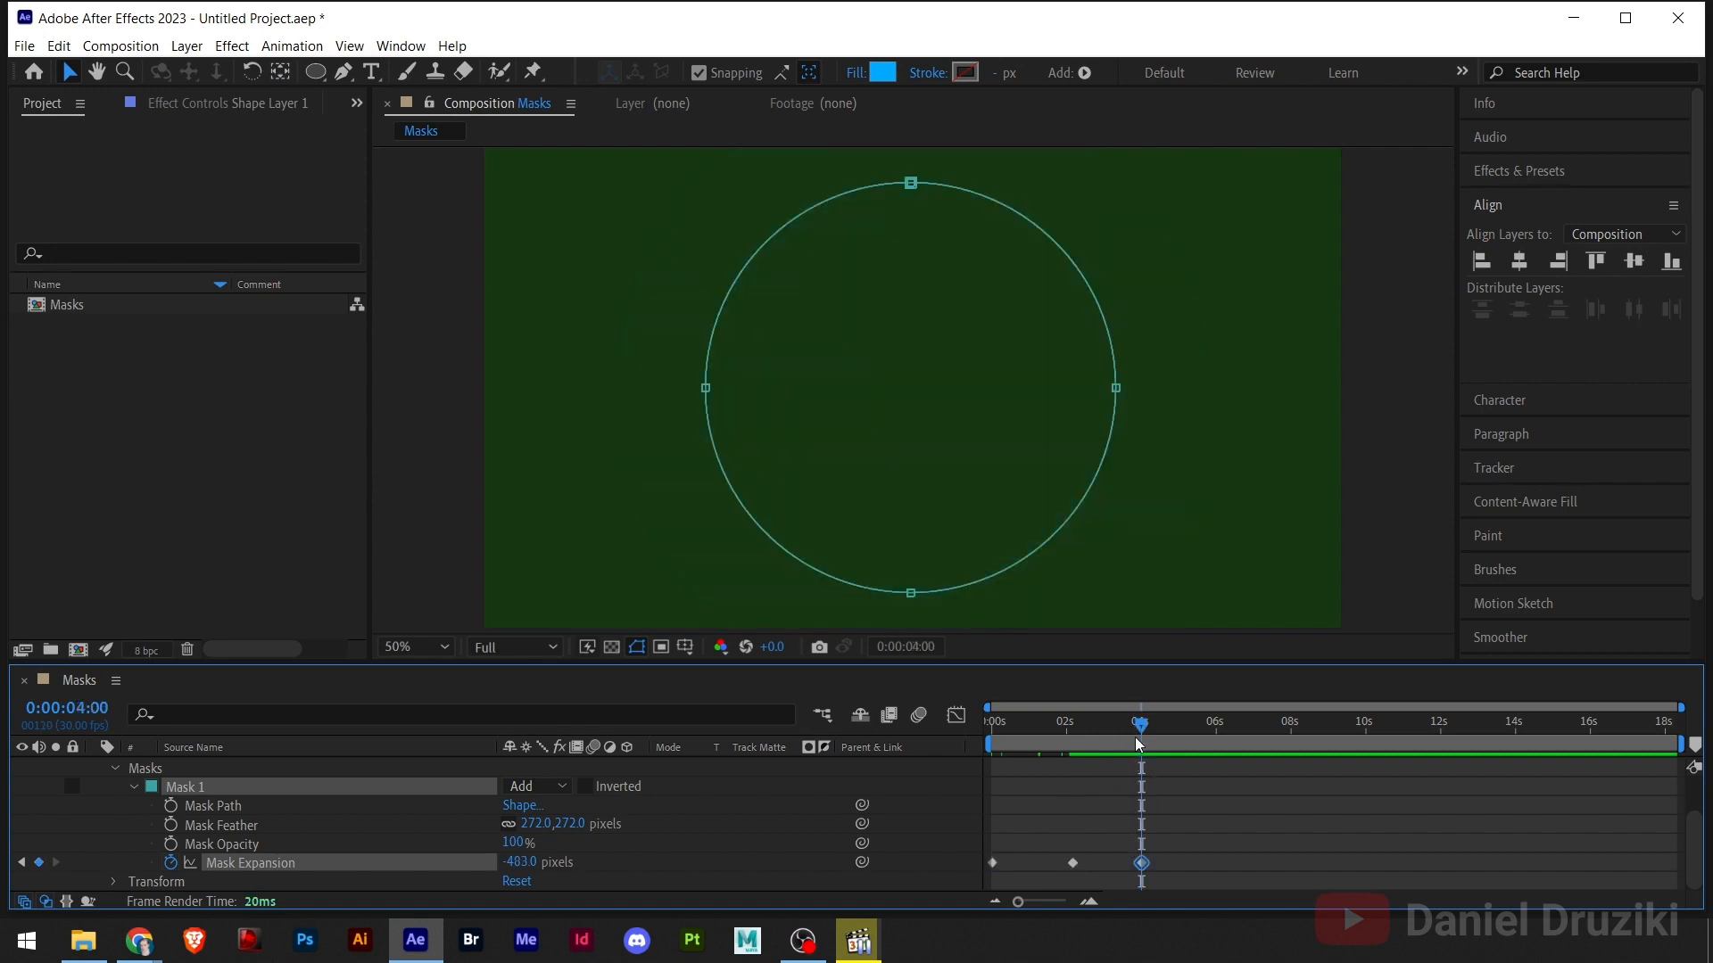
- Apply Easy Ease to all three Mask Expansion keyframes and collapse the shape layer's properties
left_click_drag(1185, 848, 972, 876)
key("F9")
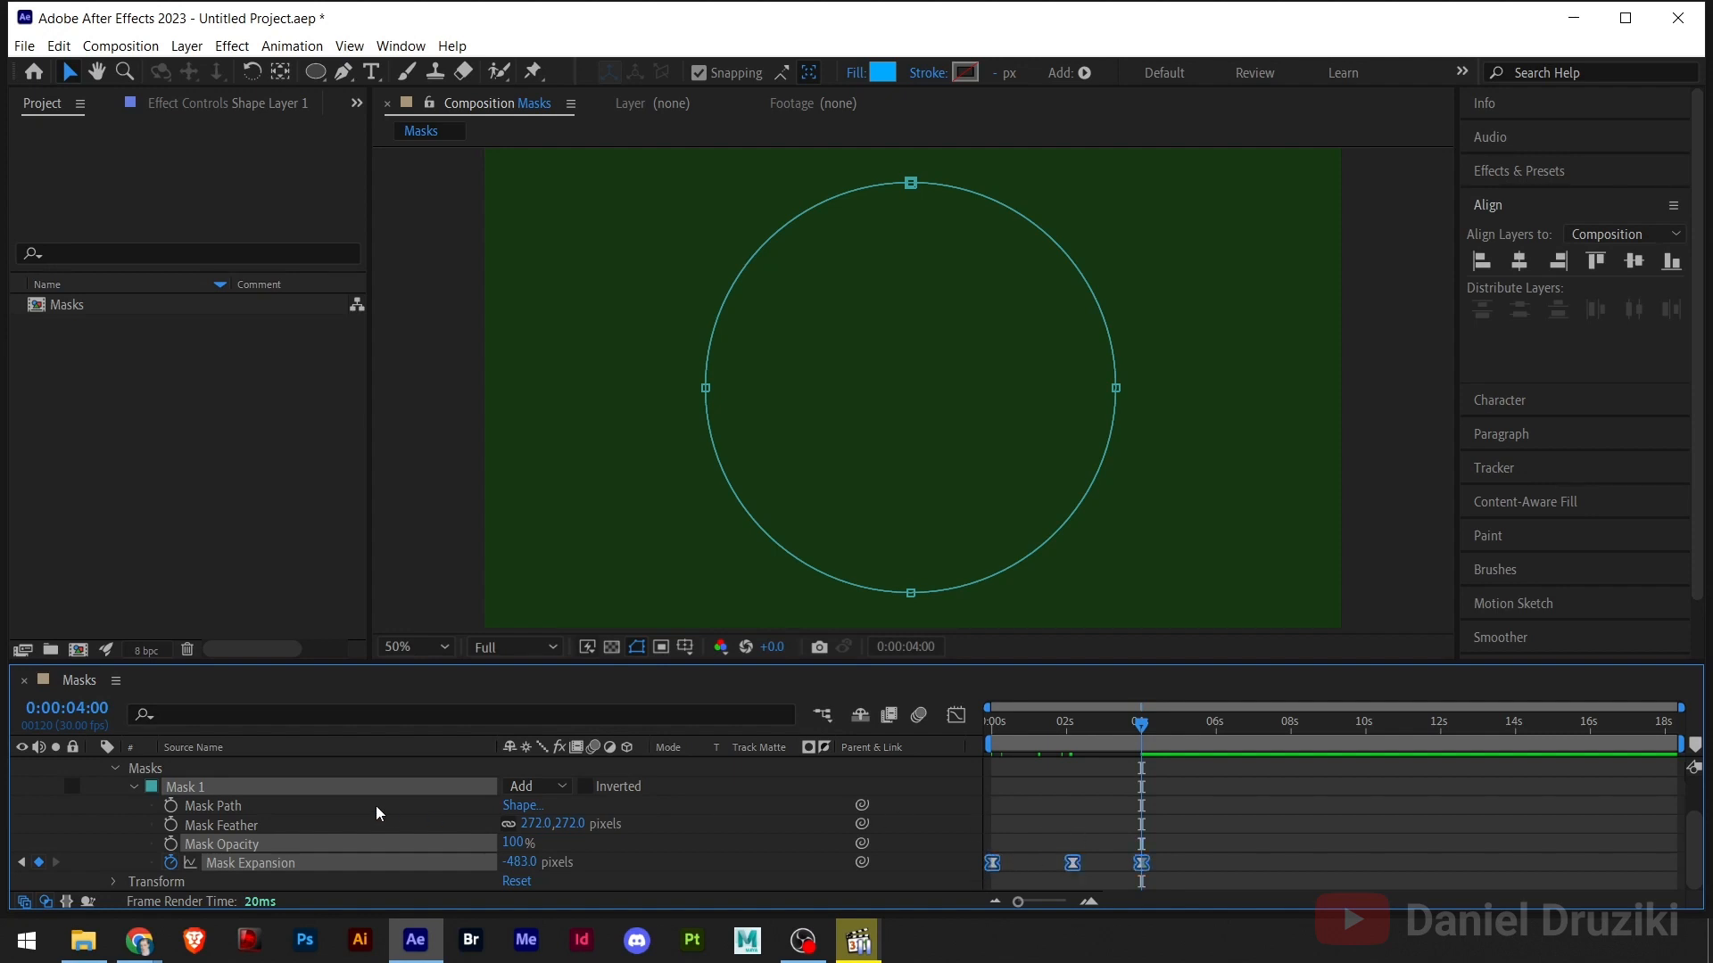
scroll(126, 795, "up", 3)
left_click(92, 768)
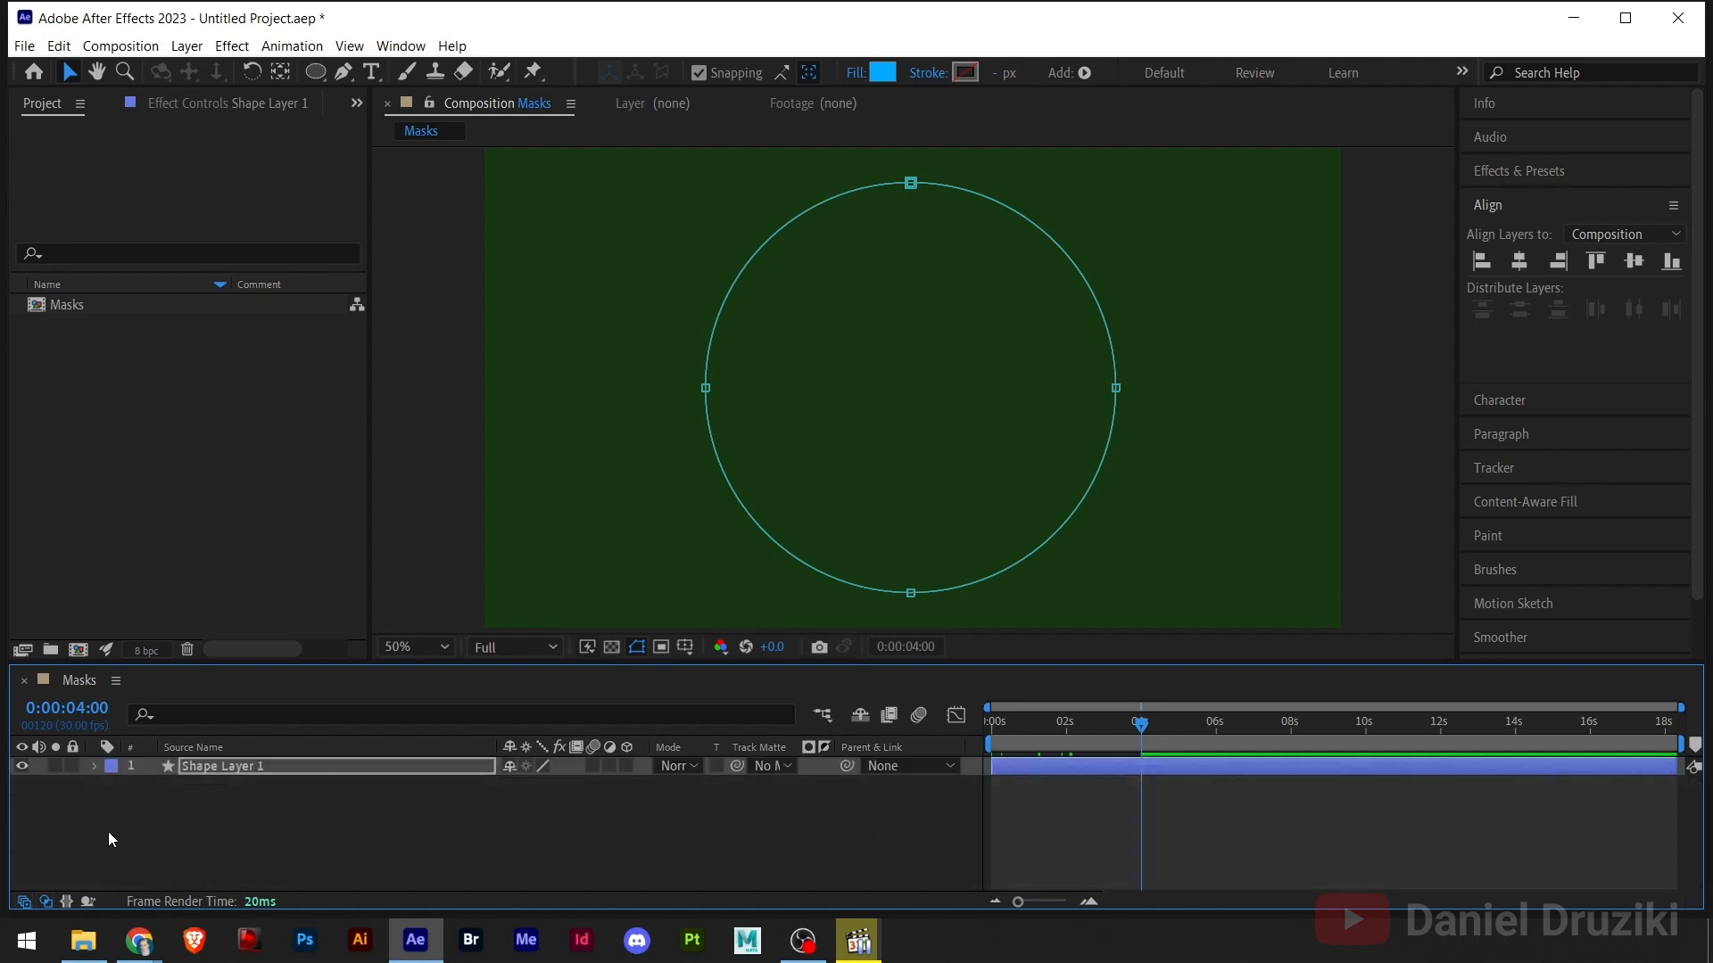
- Add a 1920 x 1080 px dark gray solid with the default settings and place it beneath Shape Layer 1
right_click(119, 805)
mouse_move(238, 578)
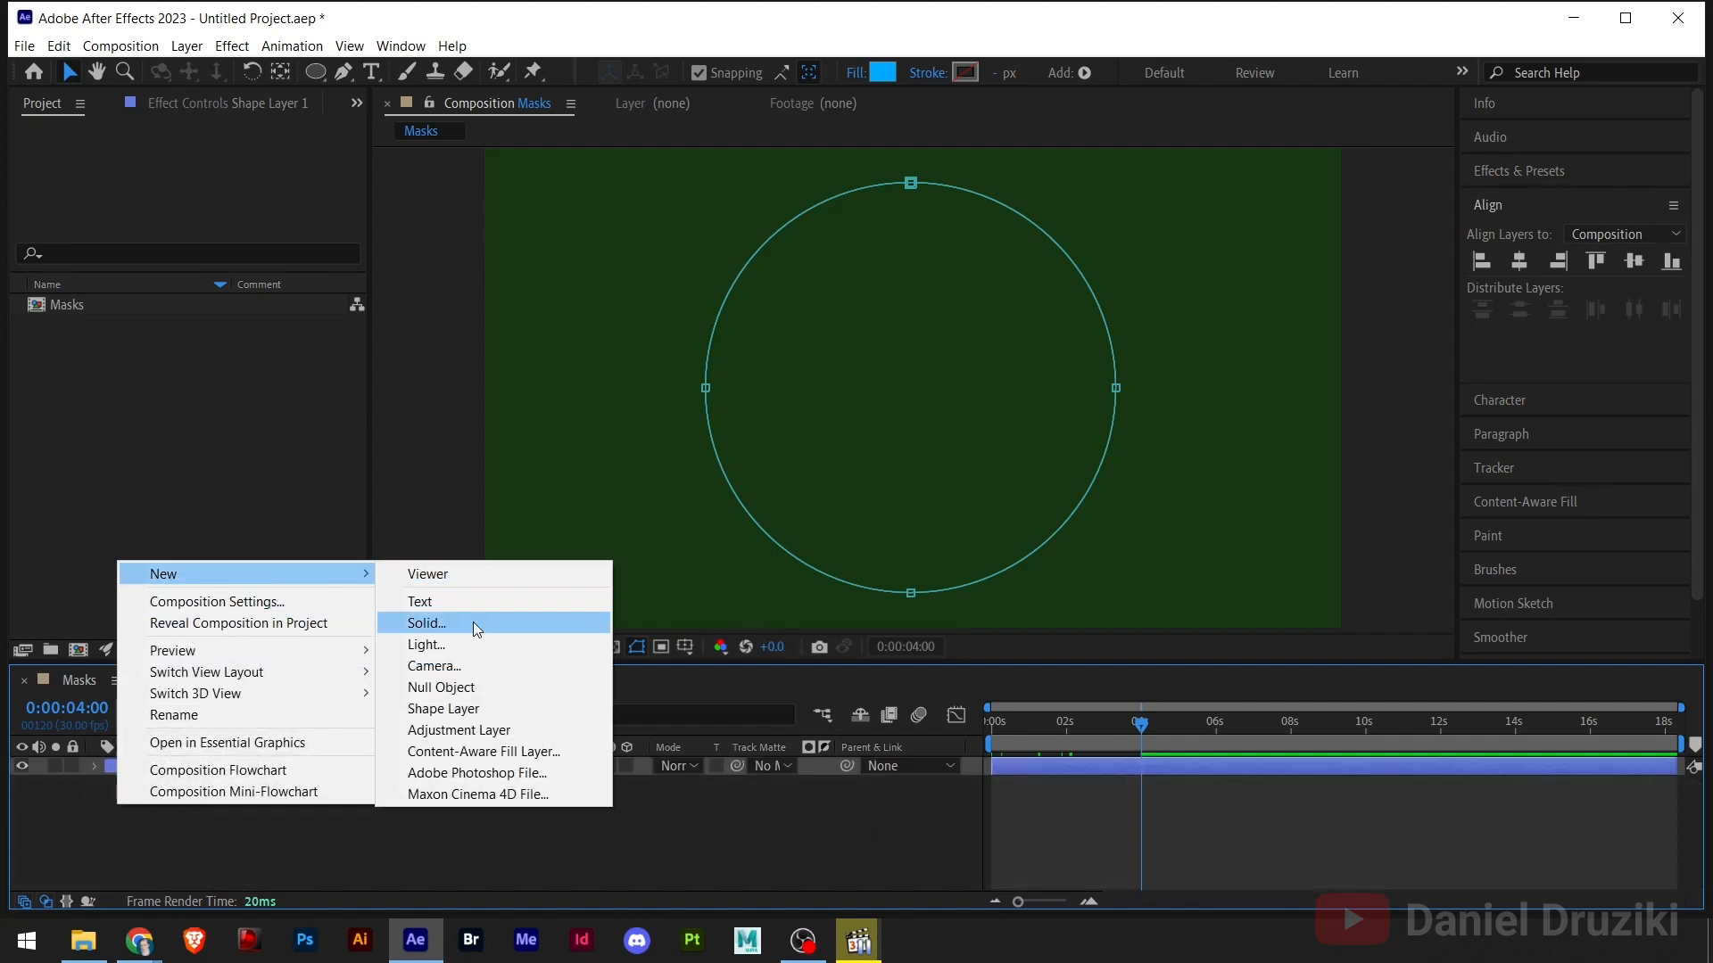
left_click(472, 623)
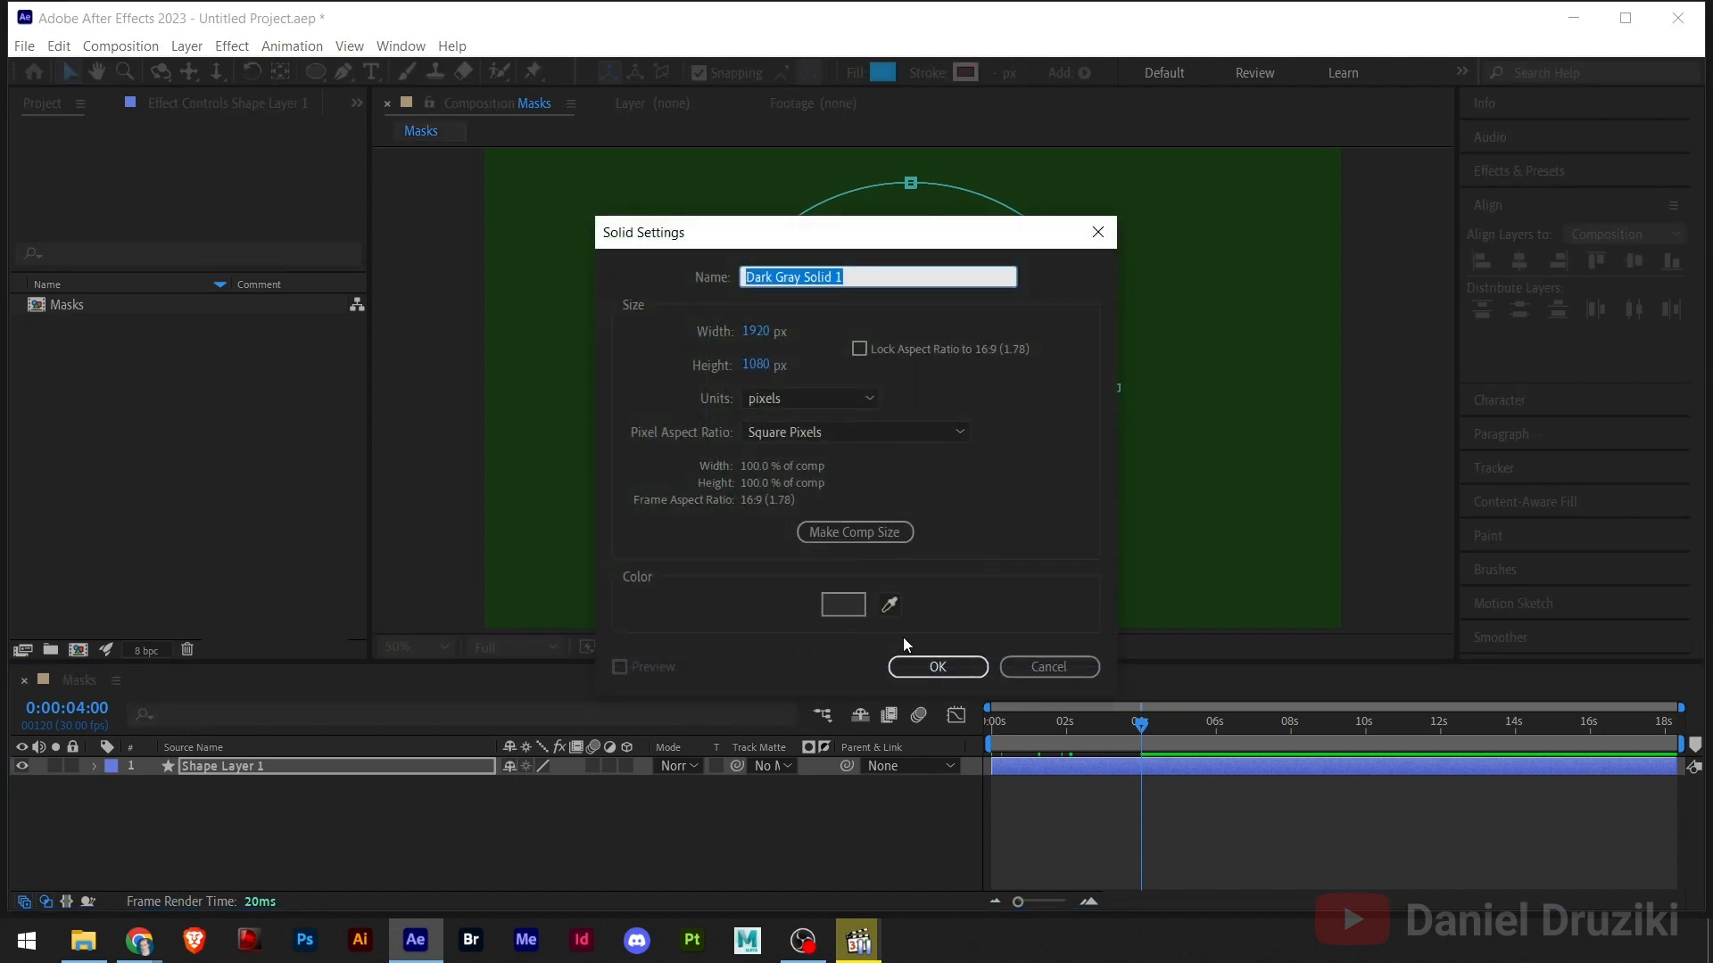
left_click(933, 672)
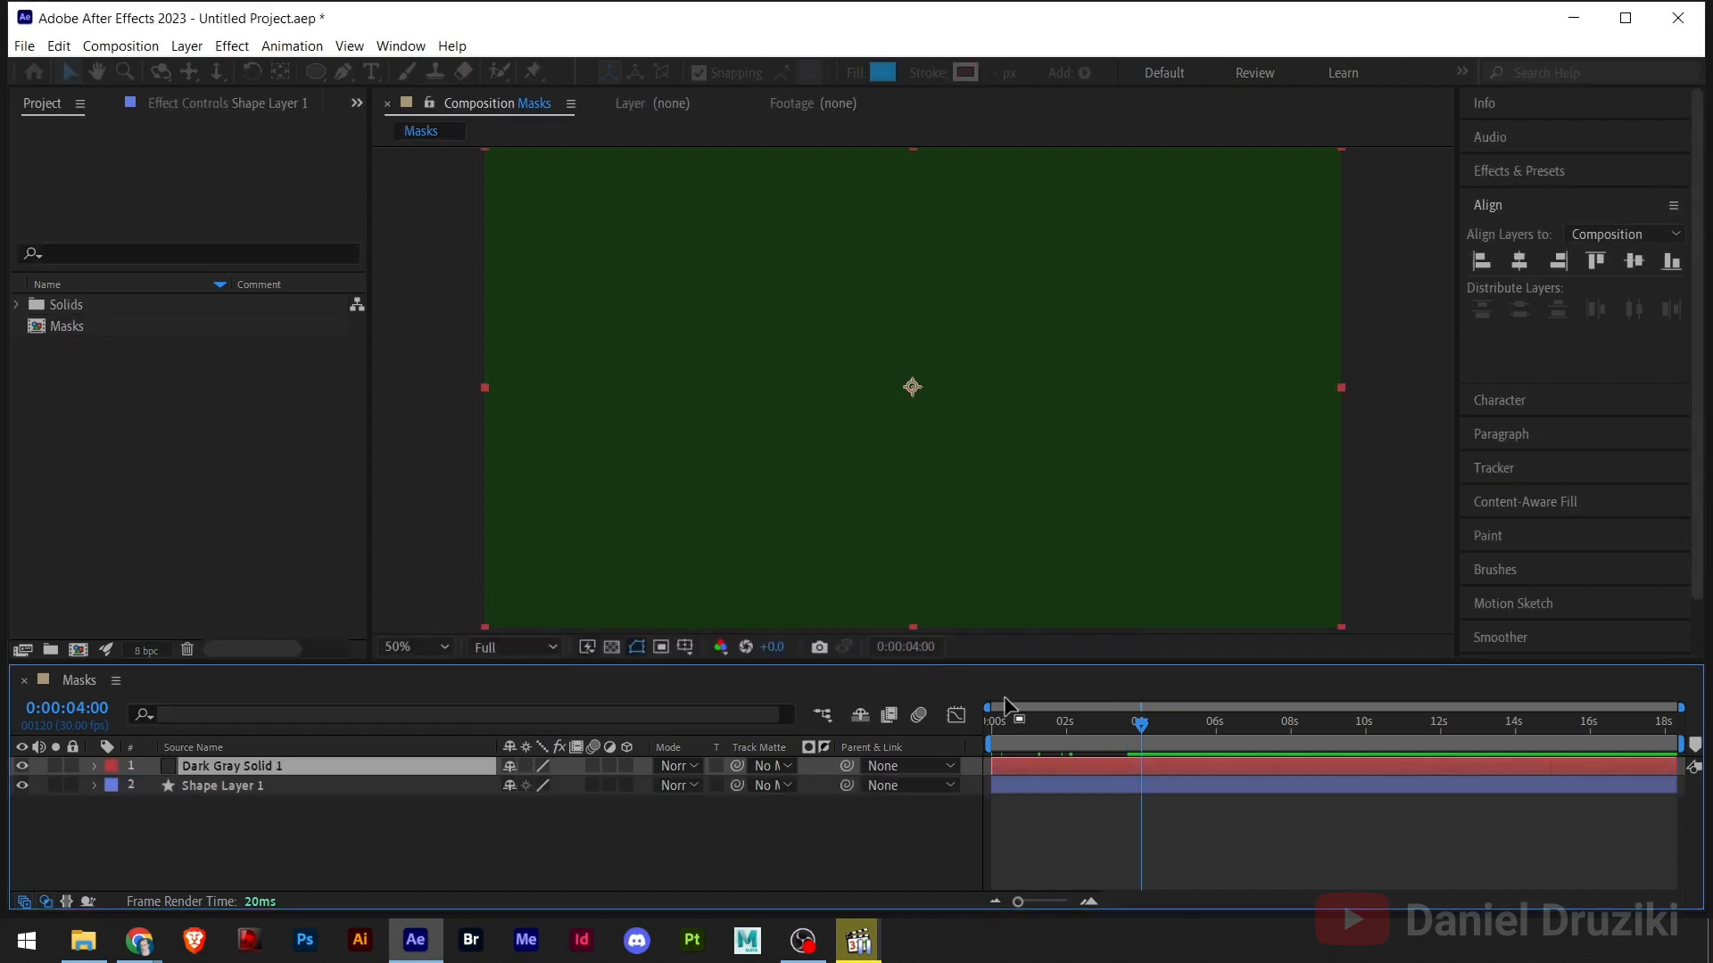
left_click_drag(241, 763, 259, 804)
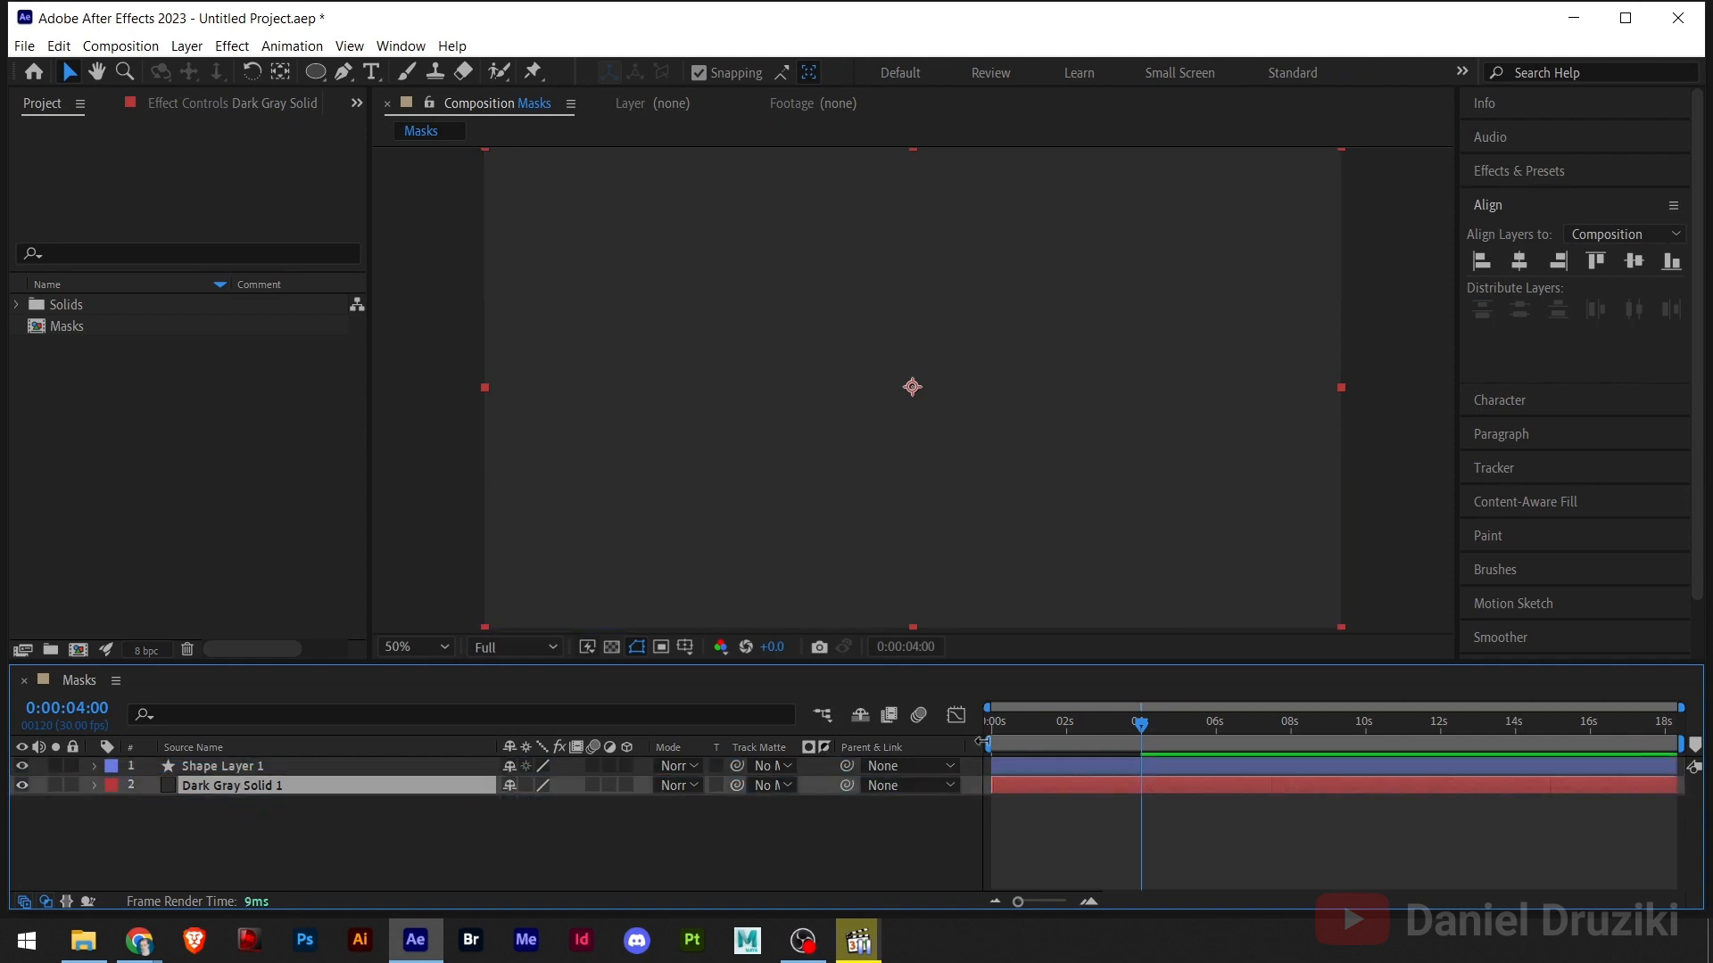
- Play back the mask animation over the gray background from the start of the composition
left_click_drag(1000, 738, 952, 732)
key("space")
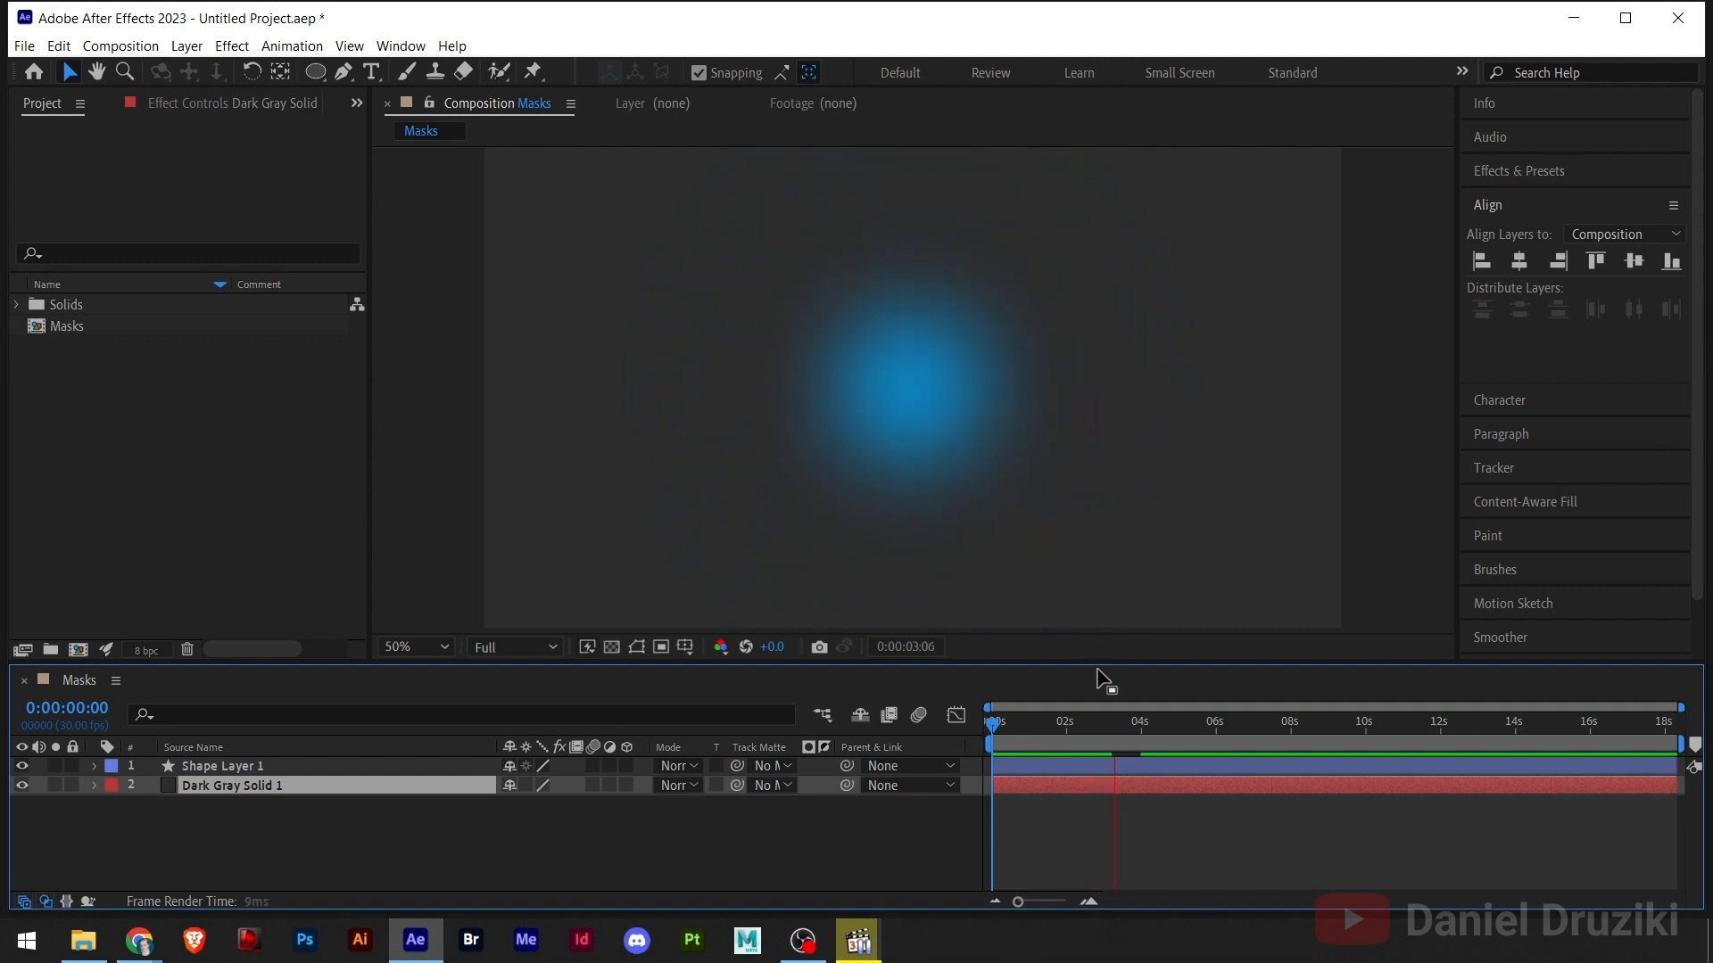
- Replay the mask animation from the start of the composition and stop the playback
key("space")
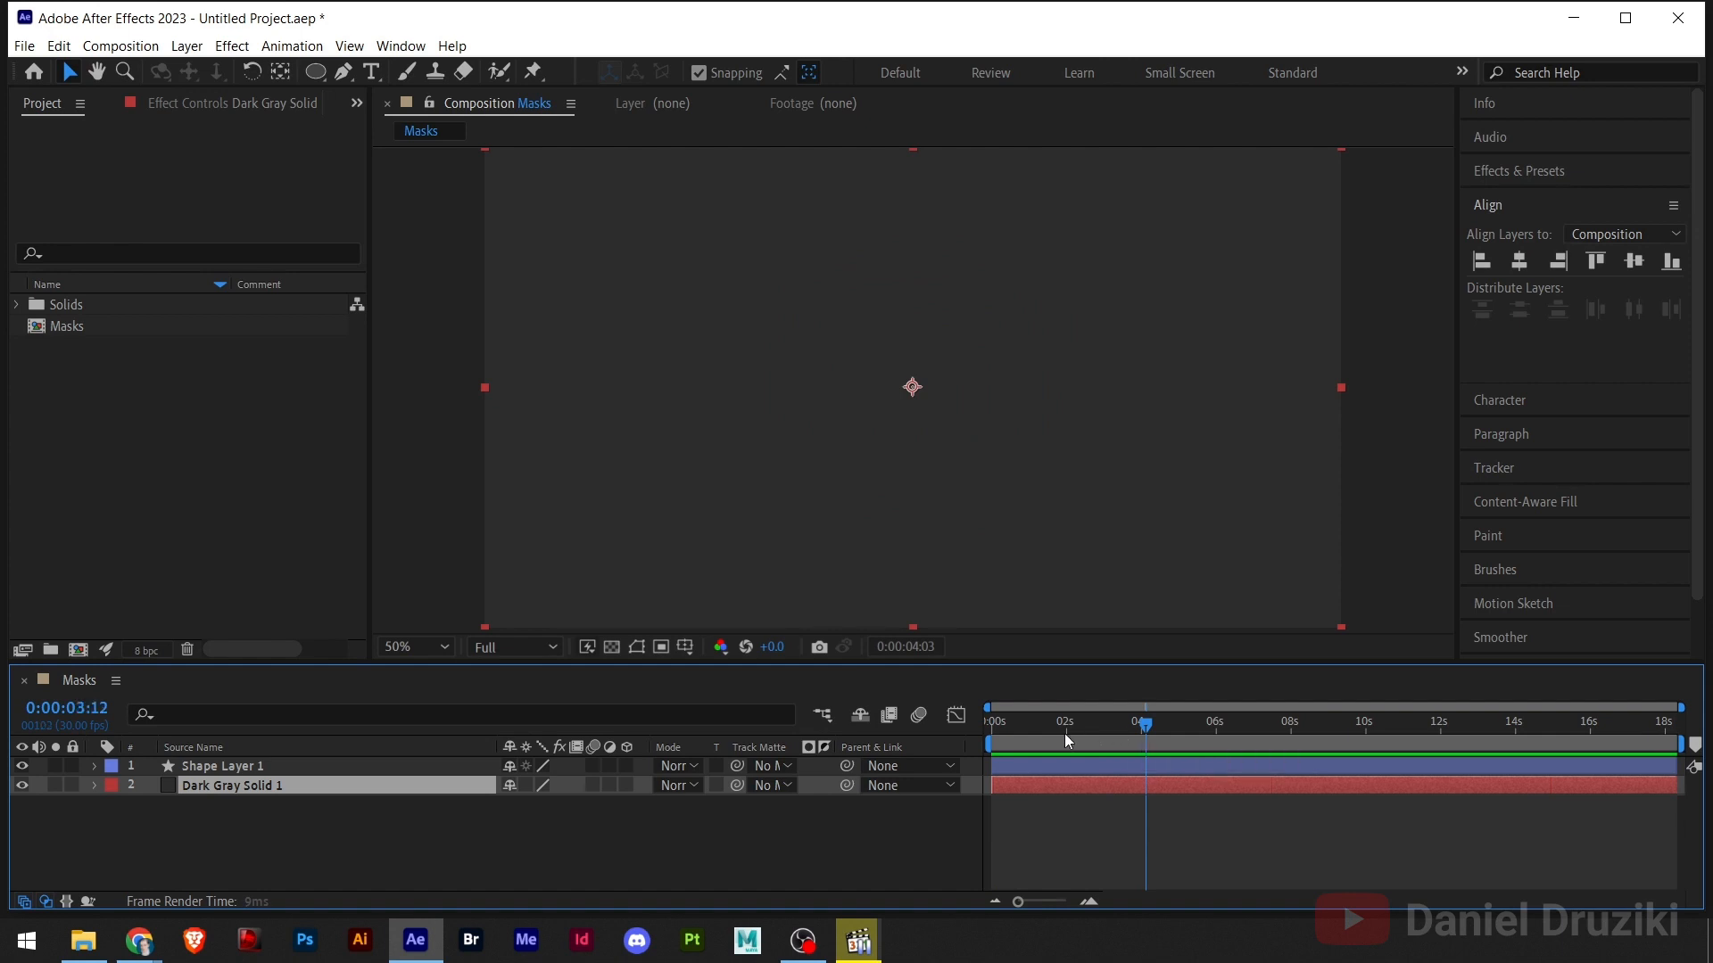
left_click_drag(1065, 735, 976, 737)
key("space")
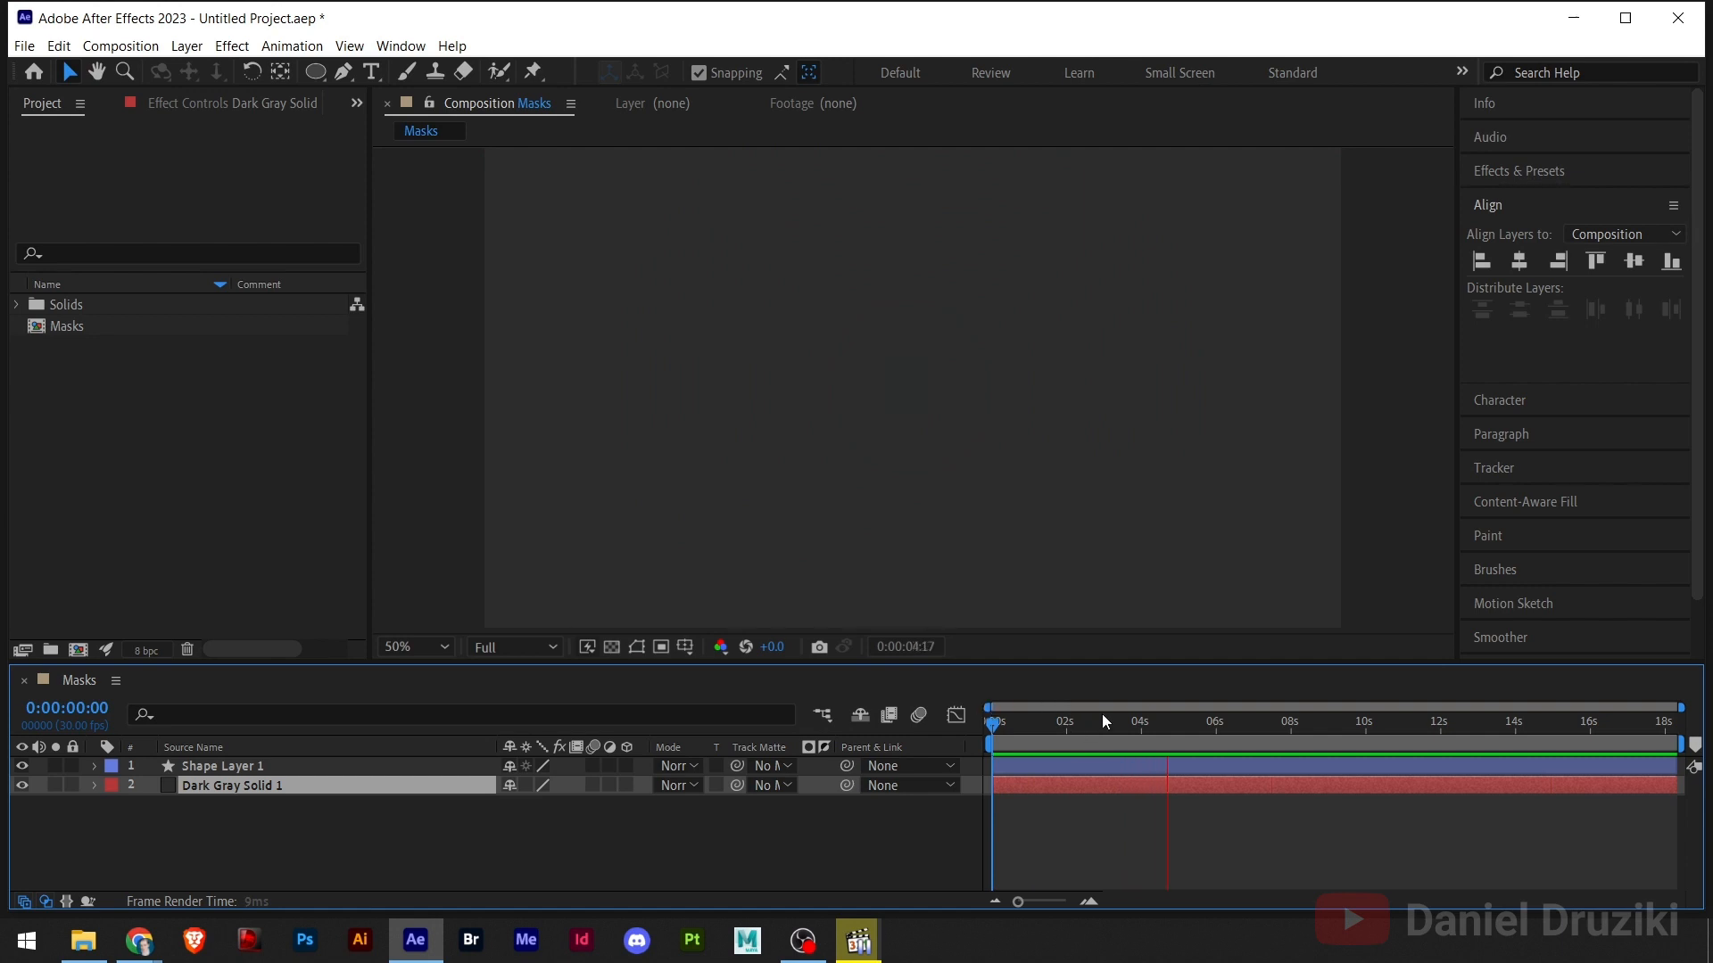
key("space")
- With no layer selected, draw a blue five-pointed star from the composition's center as a new shape layer, about 540 px in outer radius
left_click(1082, 764)
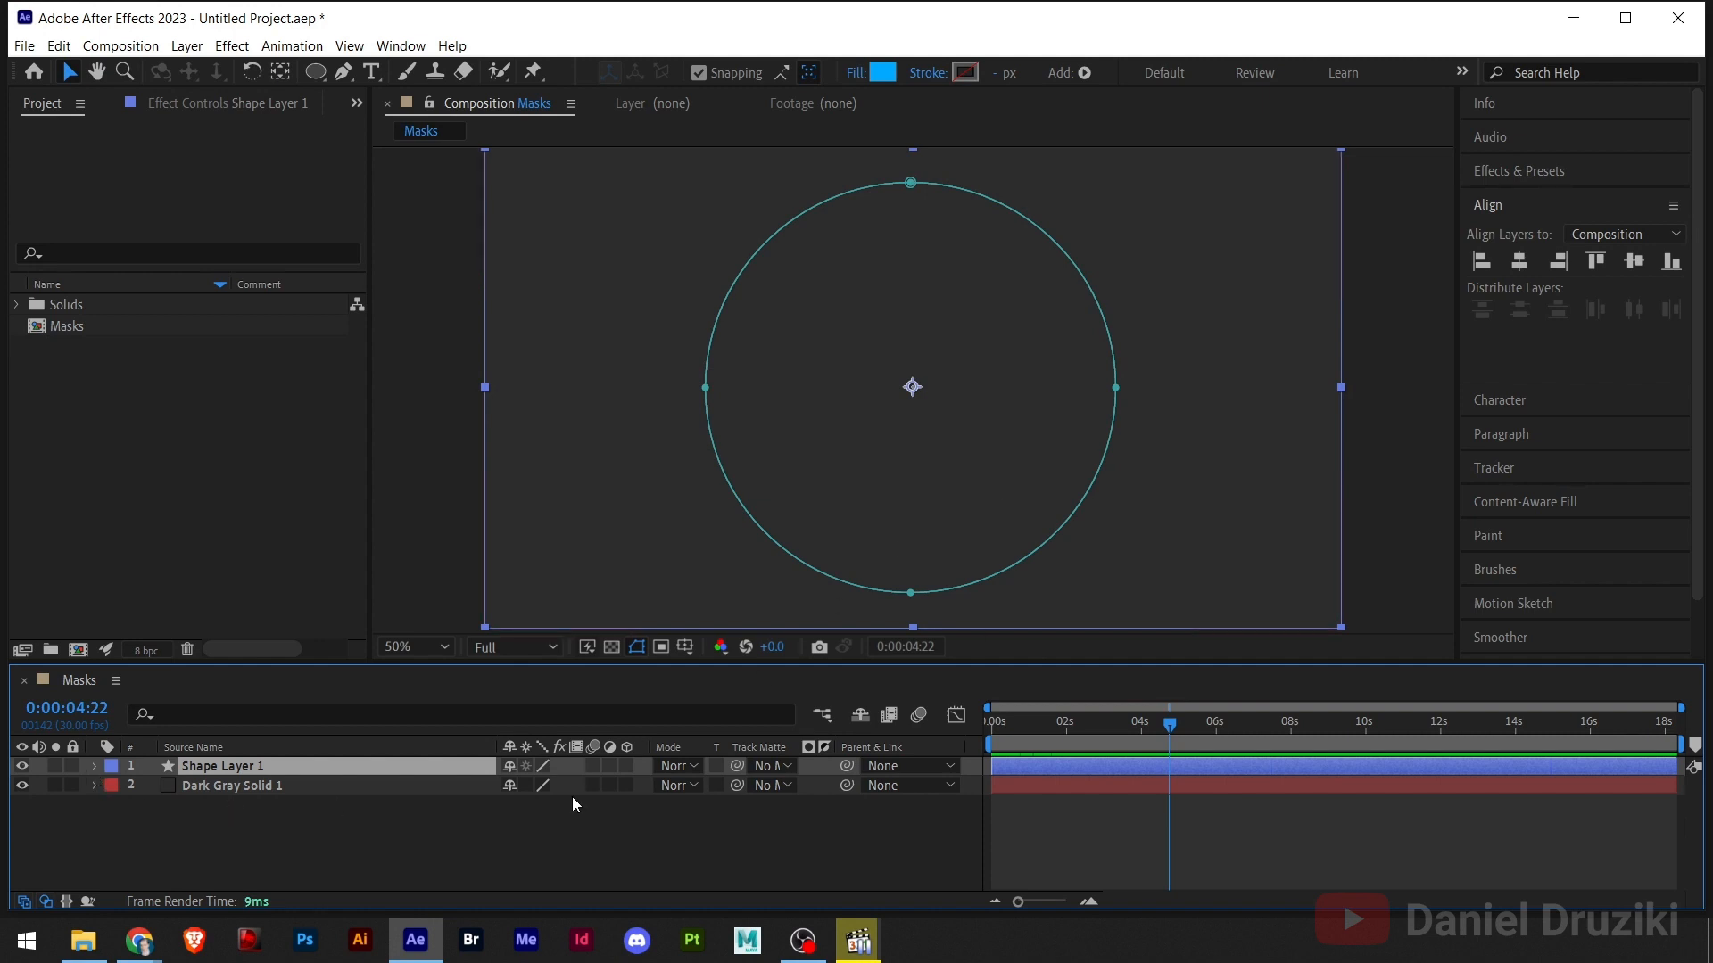
left_click(180, 853)
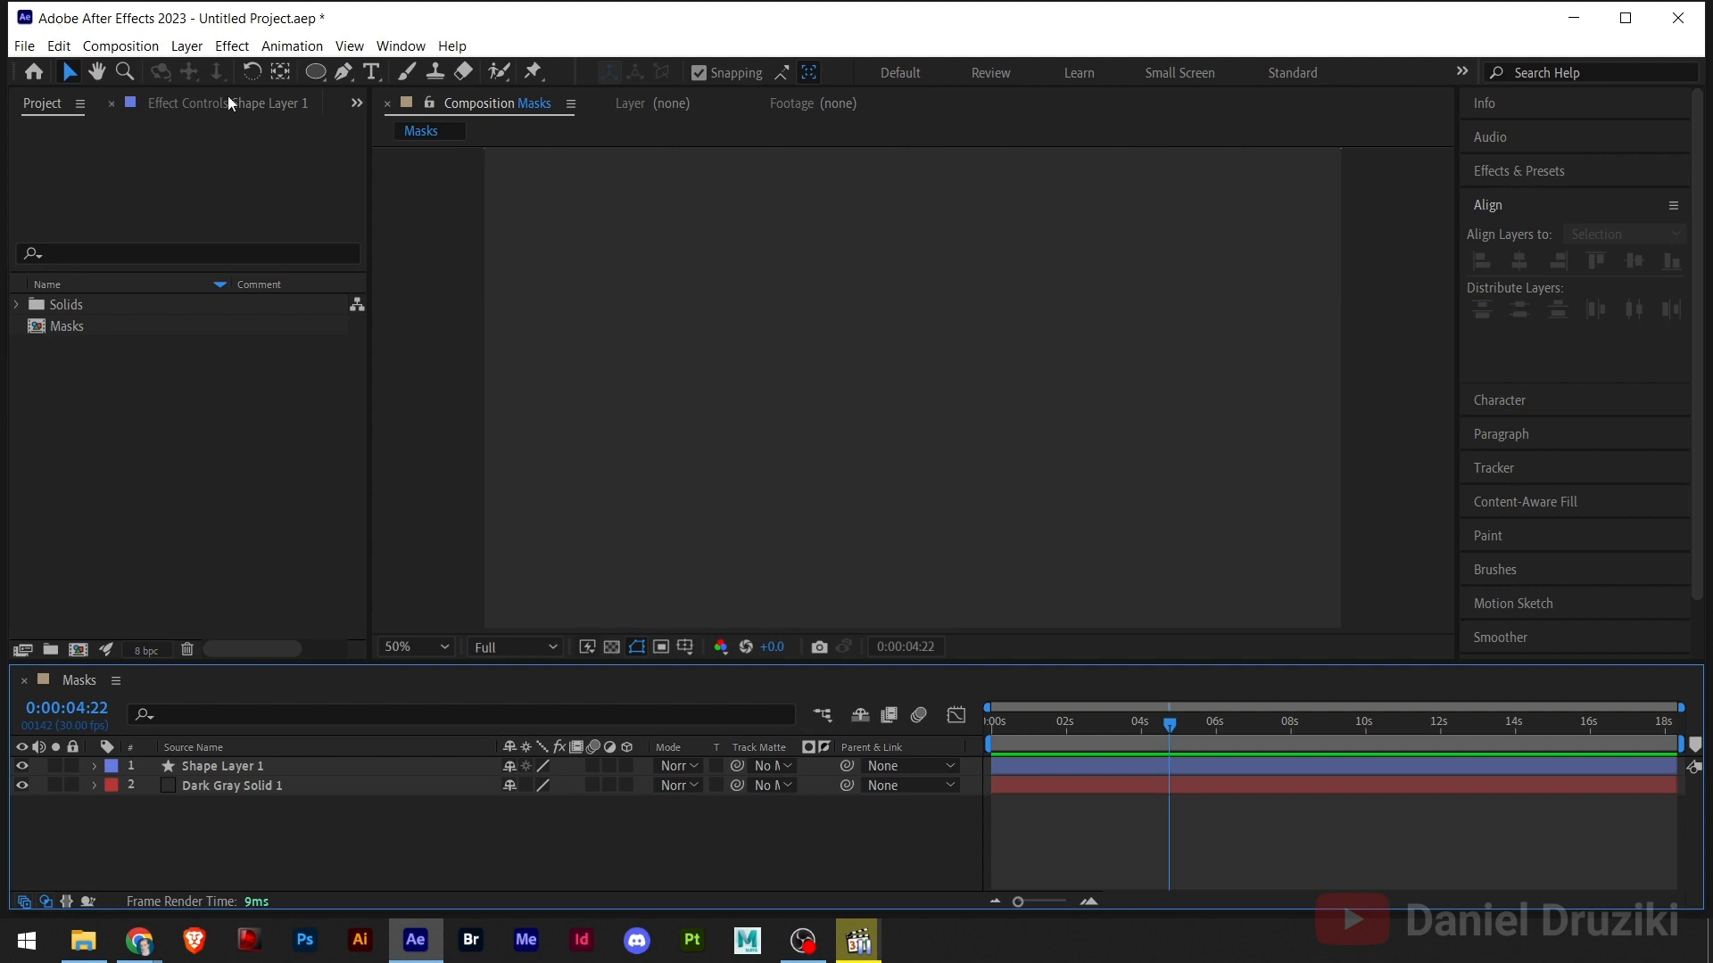
left_click(315, 73)
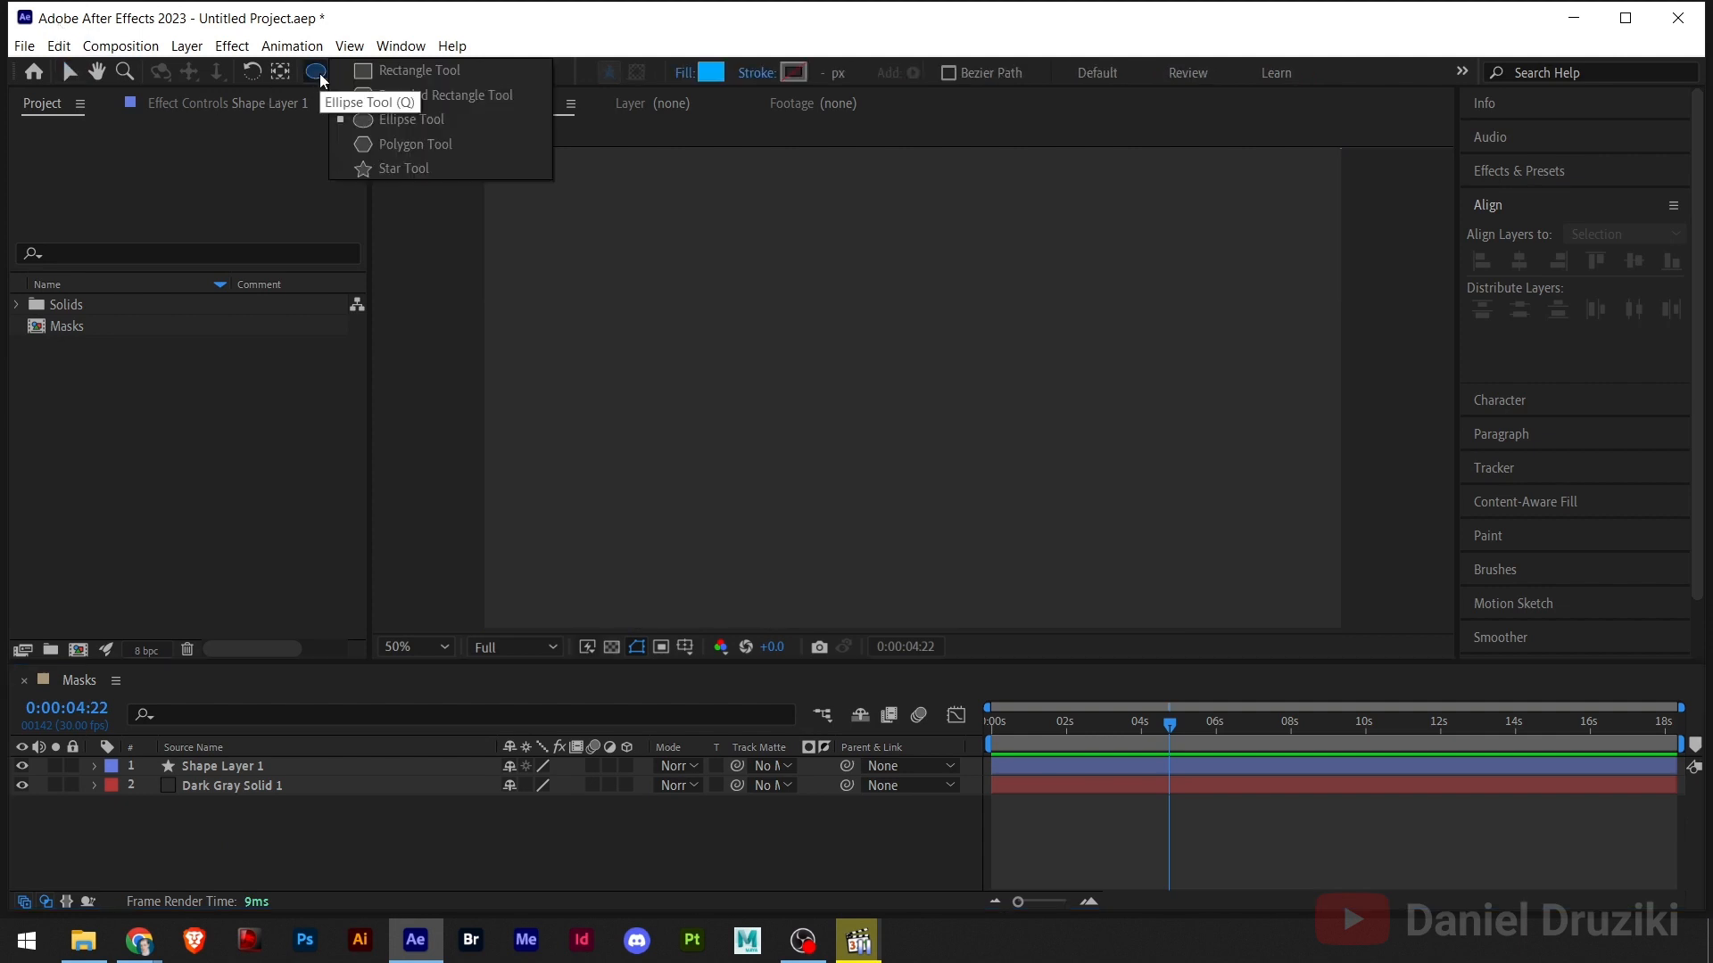
left_click(367, 166)
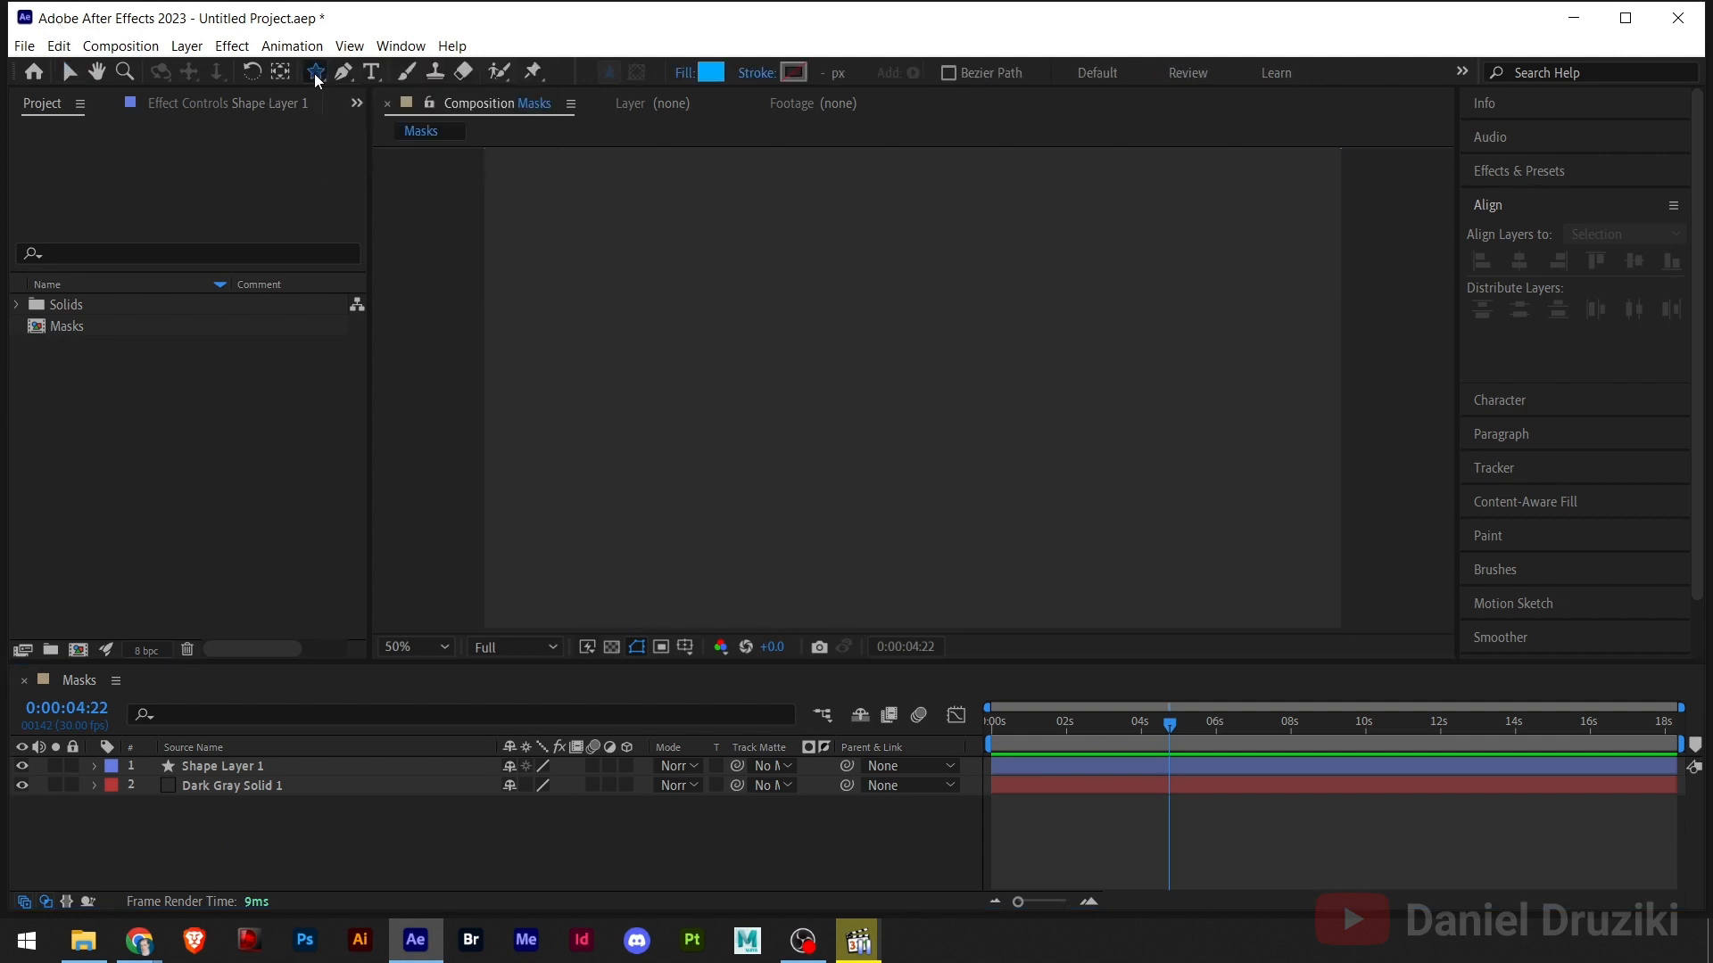
left_click_drag(914, 389, 826, 536)
key("v")
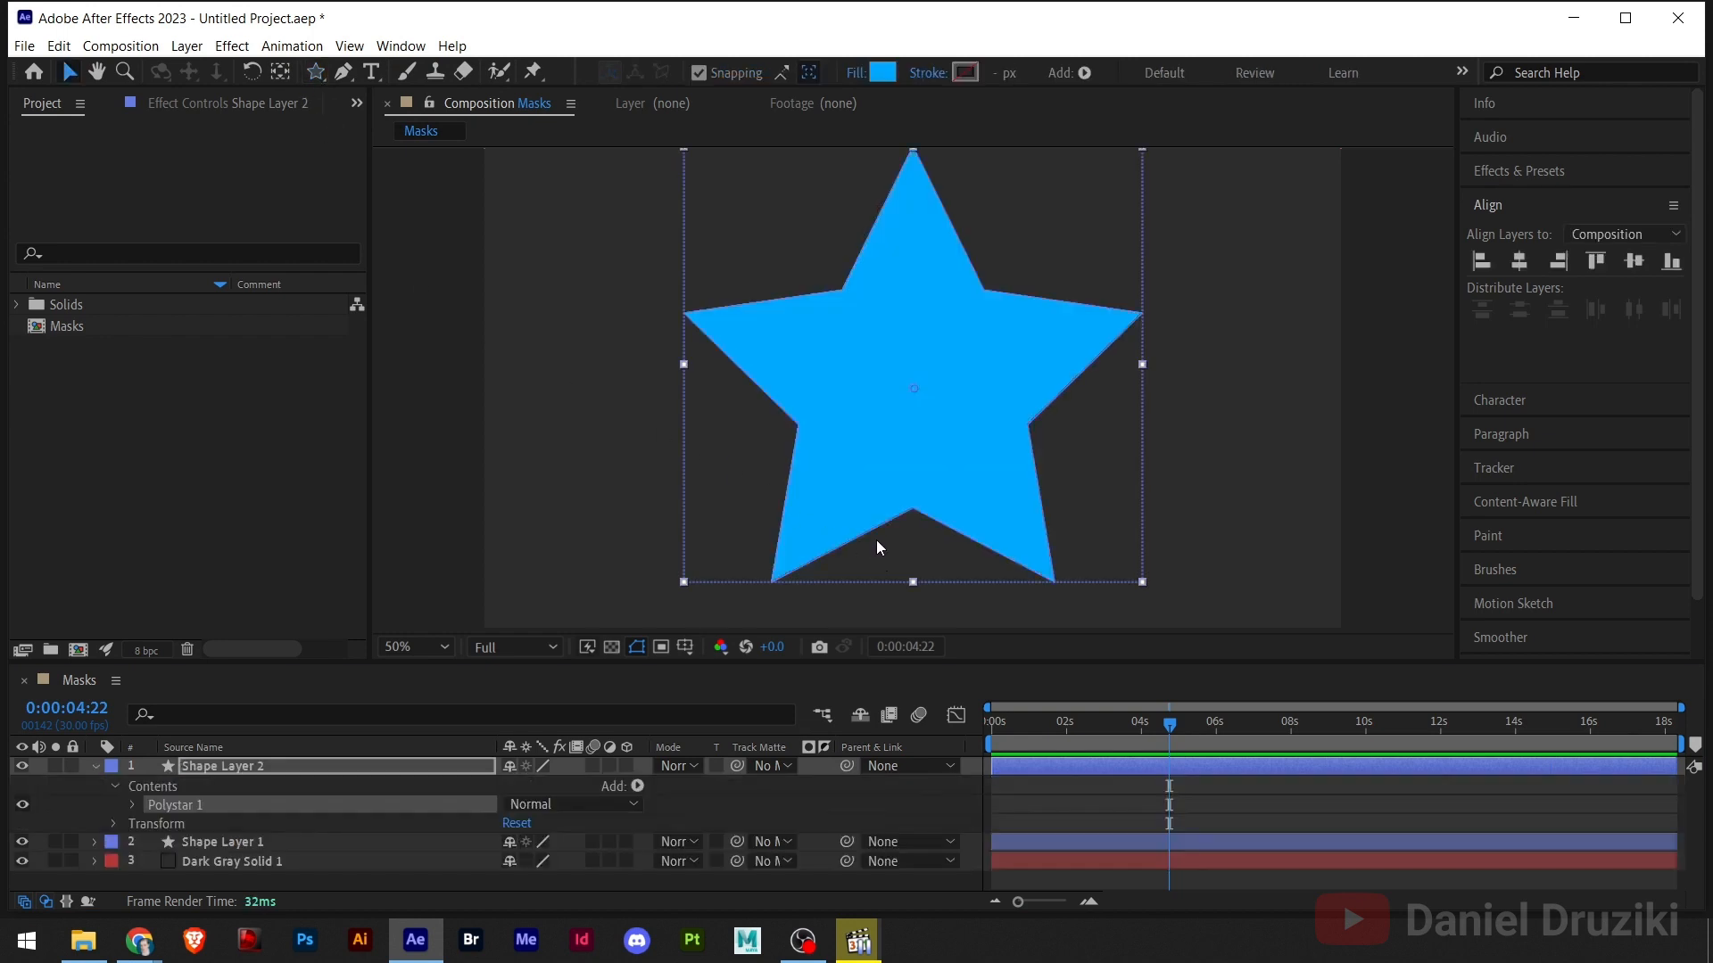
scroll(940, 480, "down", 2)
key("period")
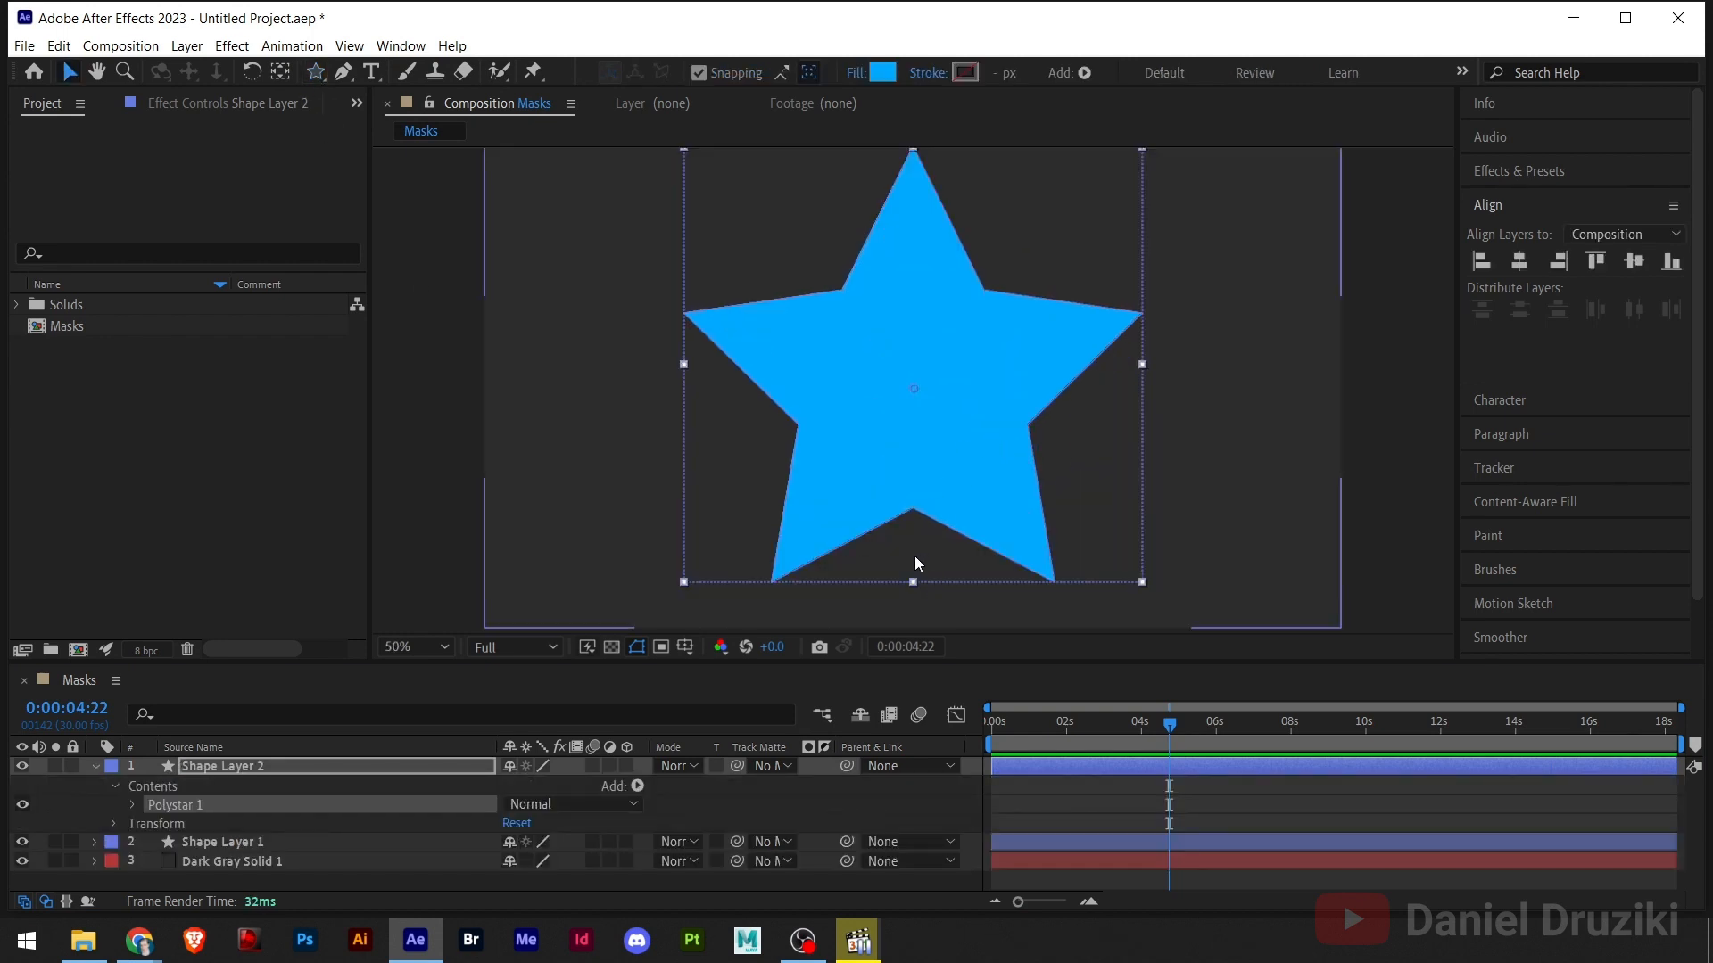
key("comma")
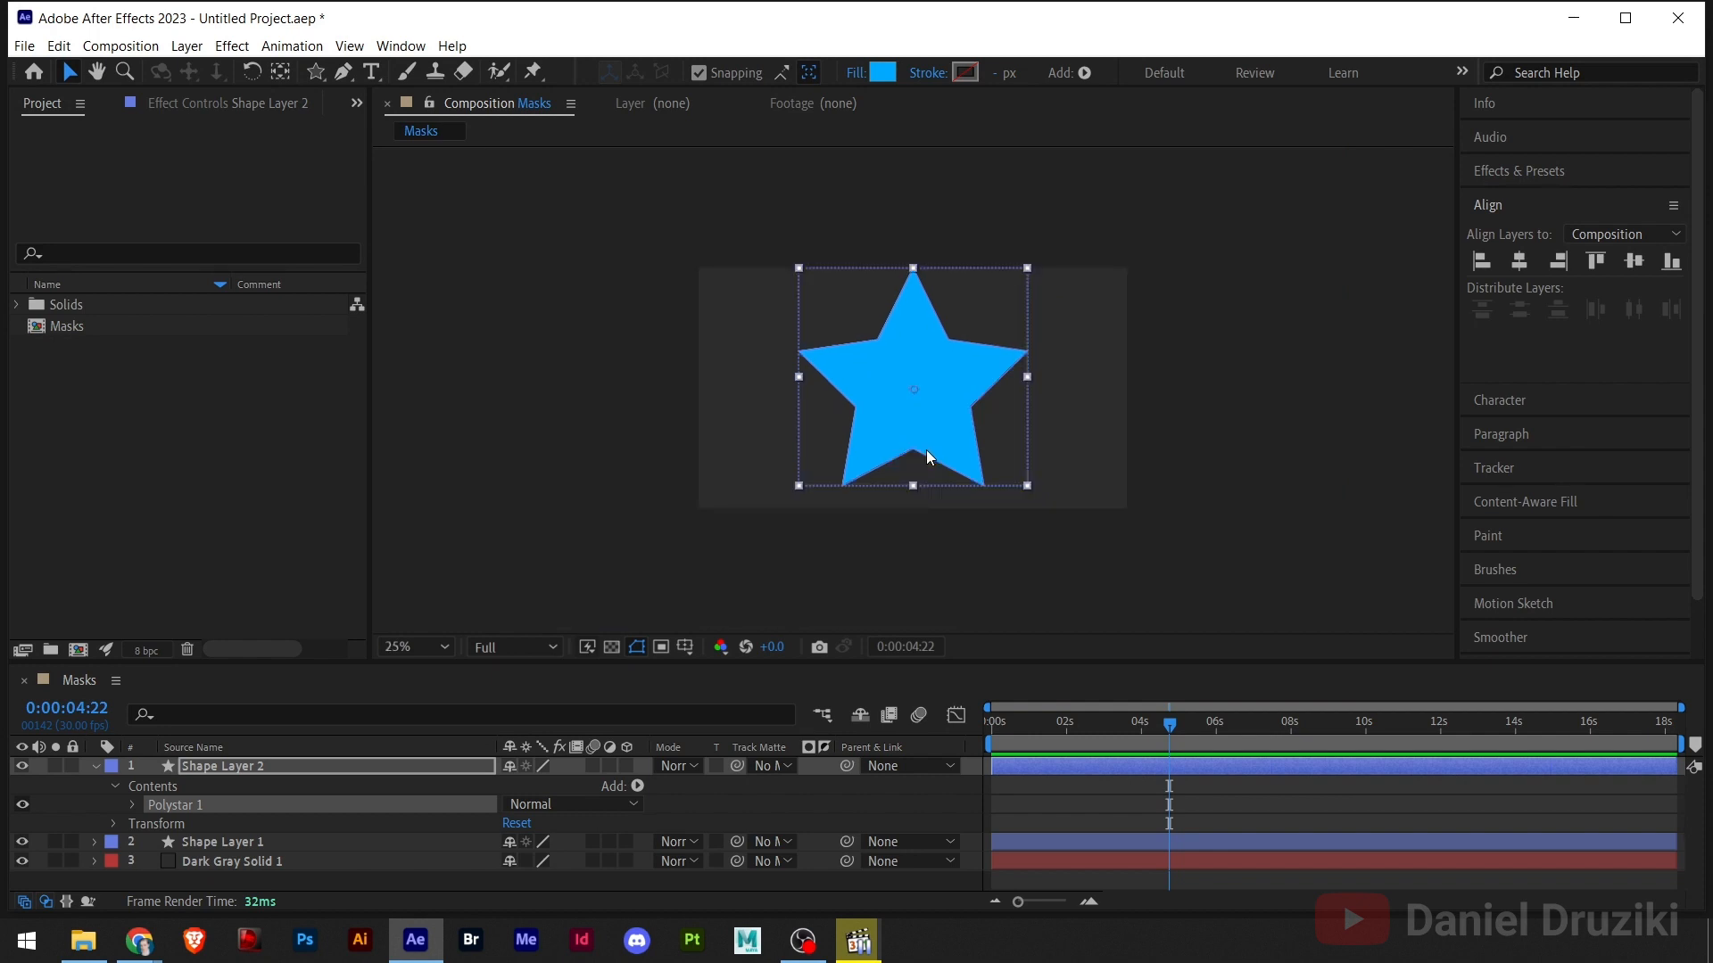
- Examine the star's Polystar 1 properties, including its transform settings
left_click(91, 773)
left_click(93, 773)
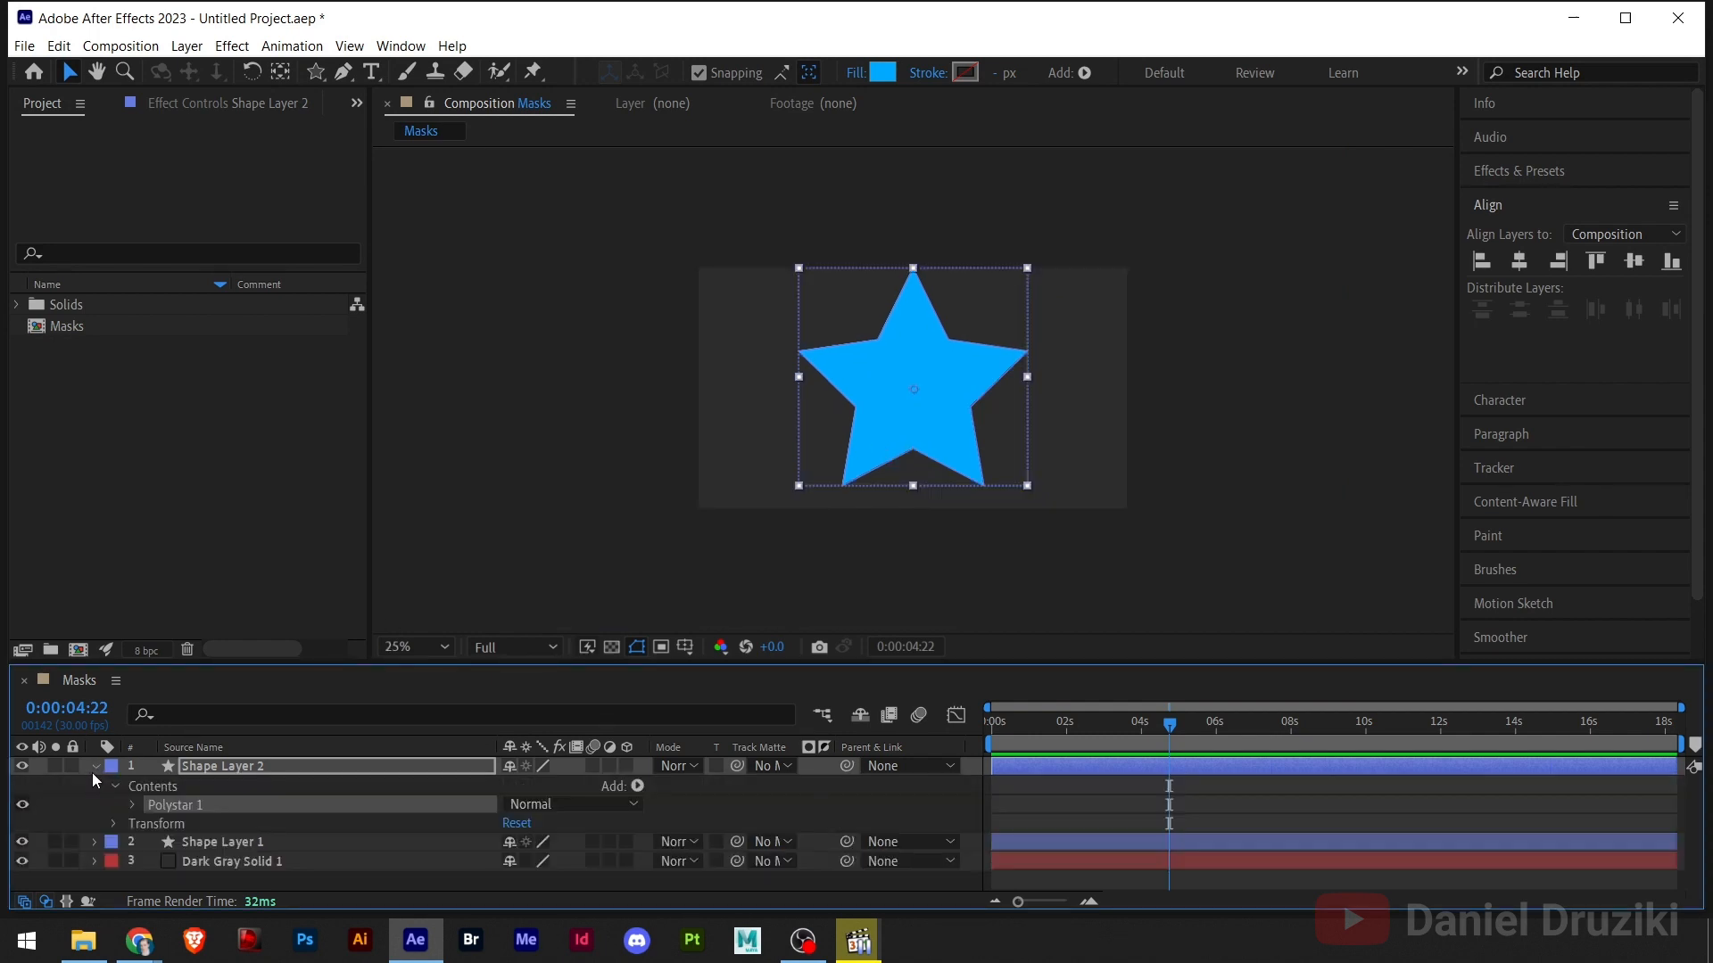
left_click(132, 806)
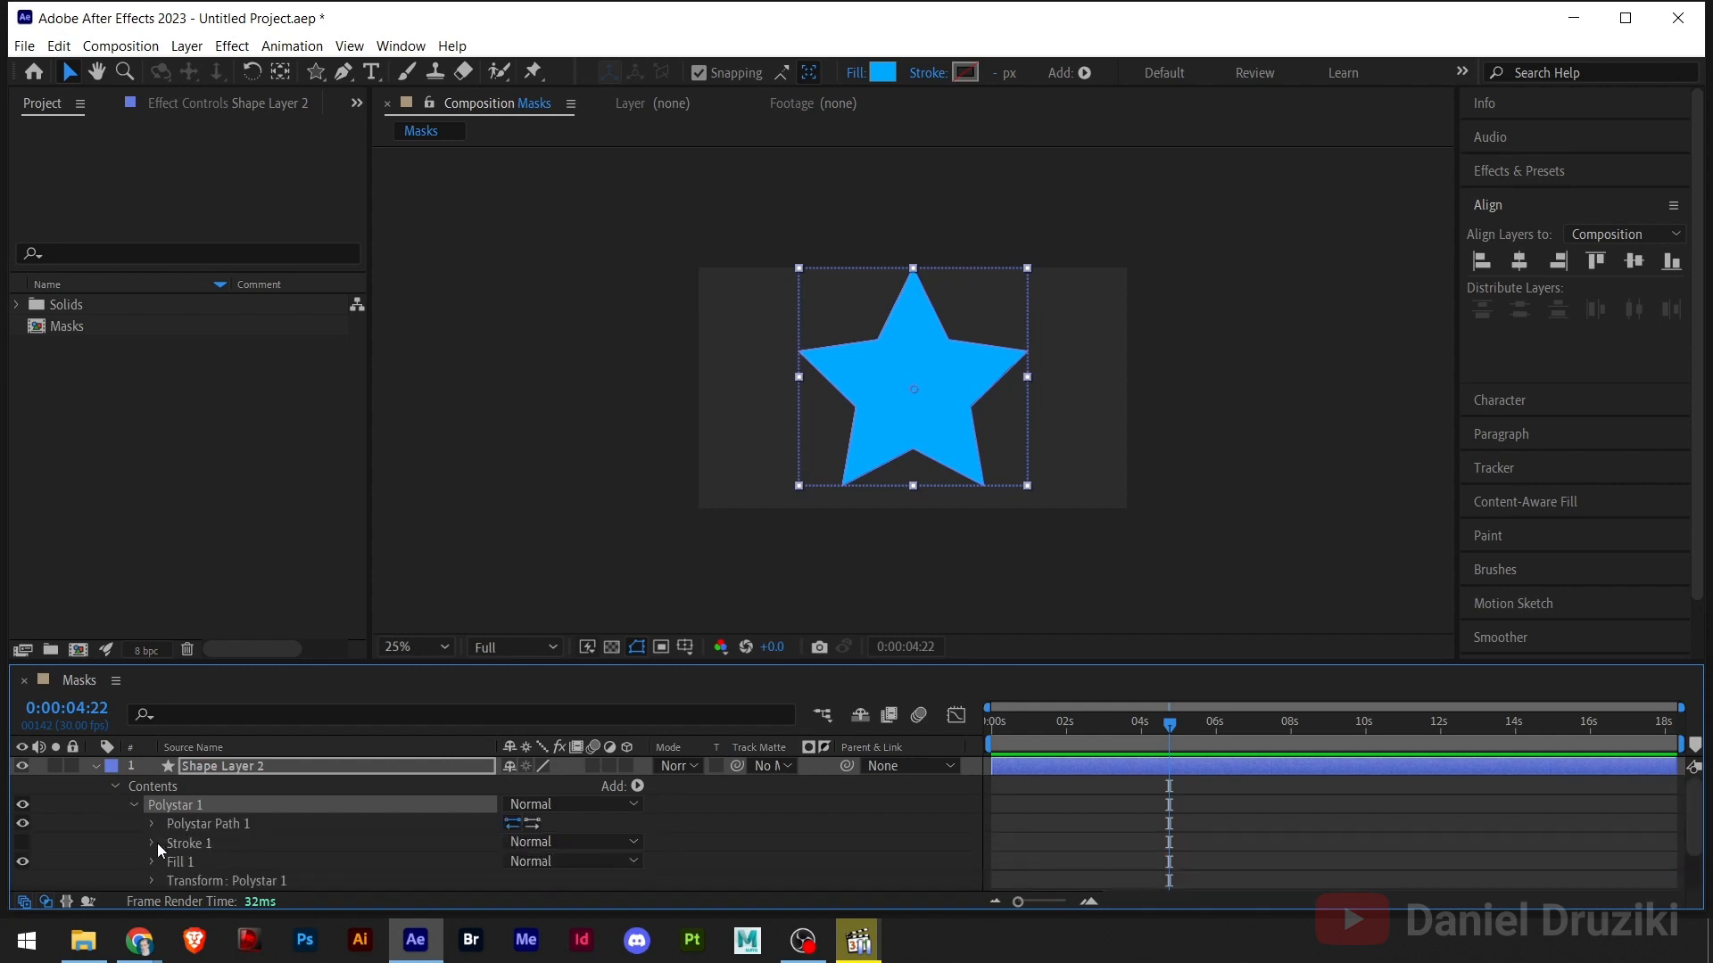
scroll(151, 838, "down", 2)
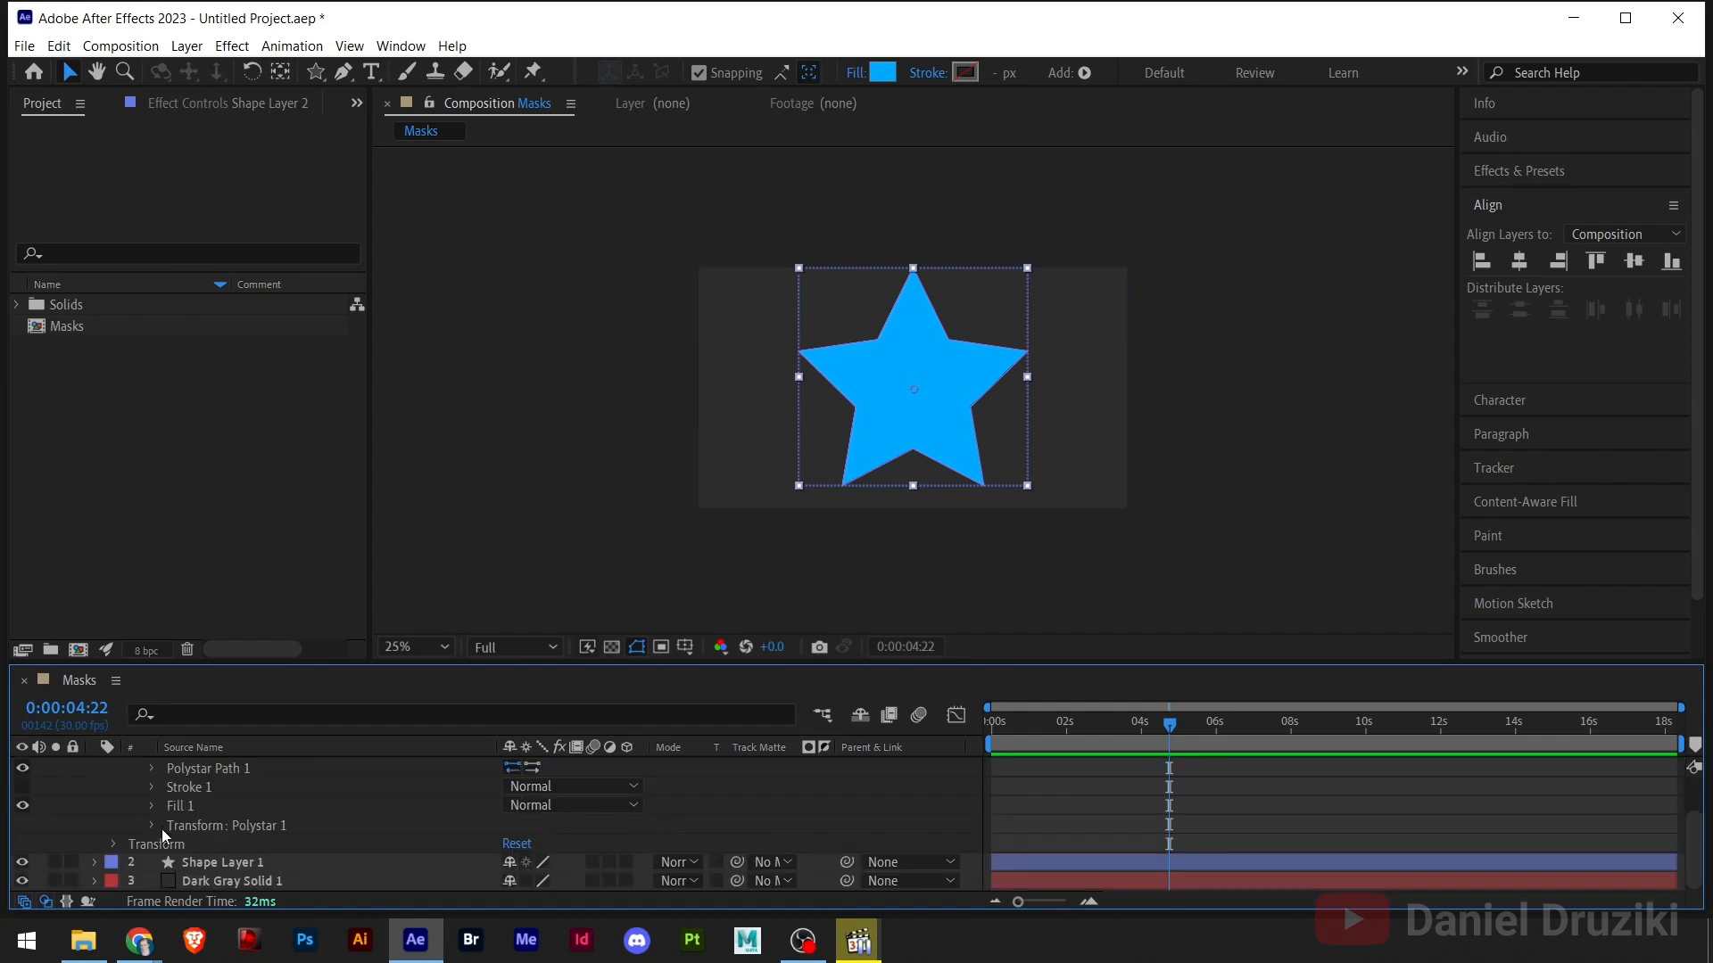
left_click(150, 825)
scroll(662, 815, "down", 2)
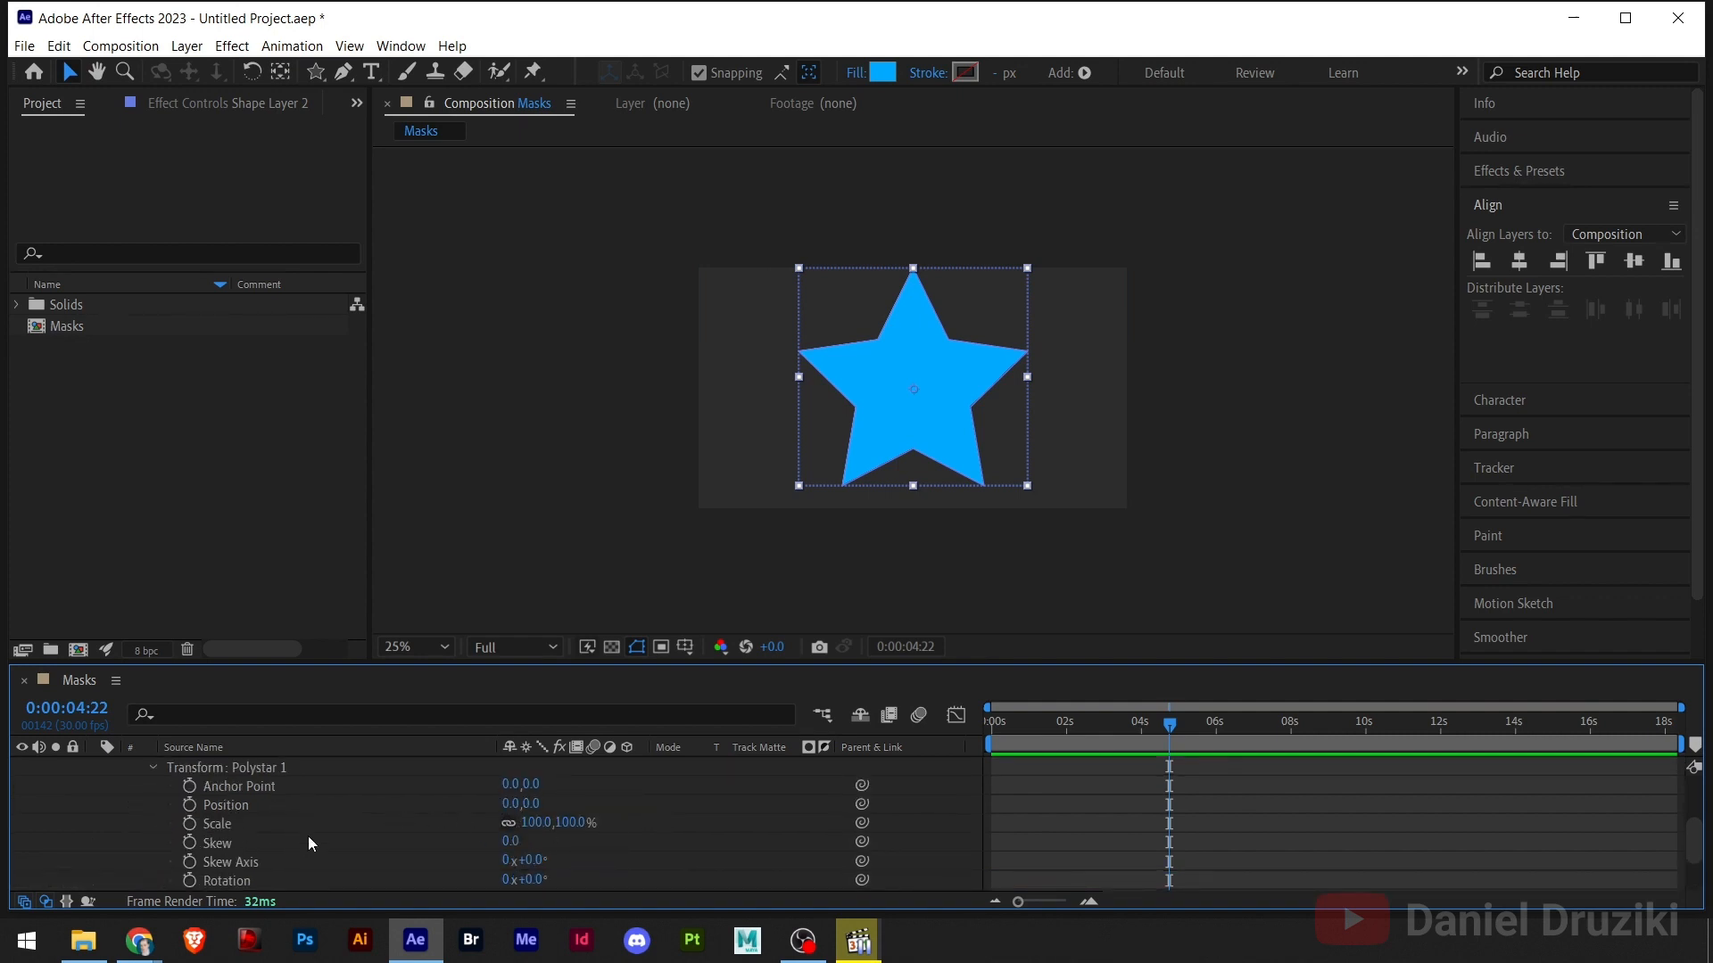
scroll(146, 829, "up", 4)
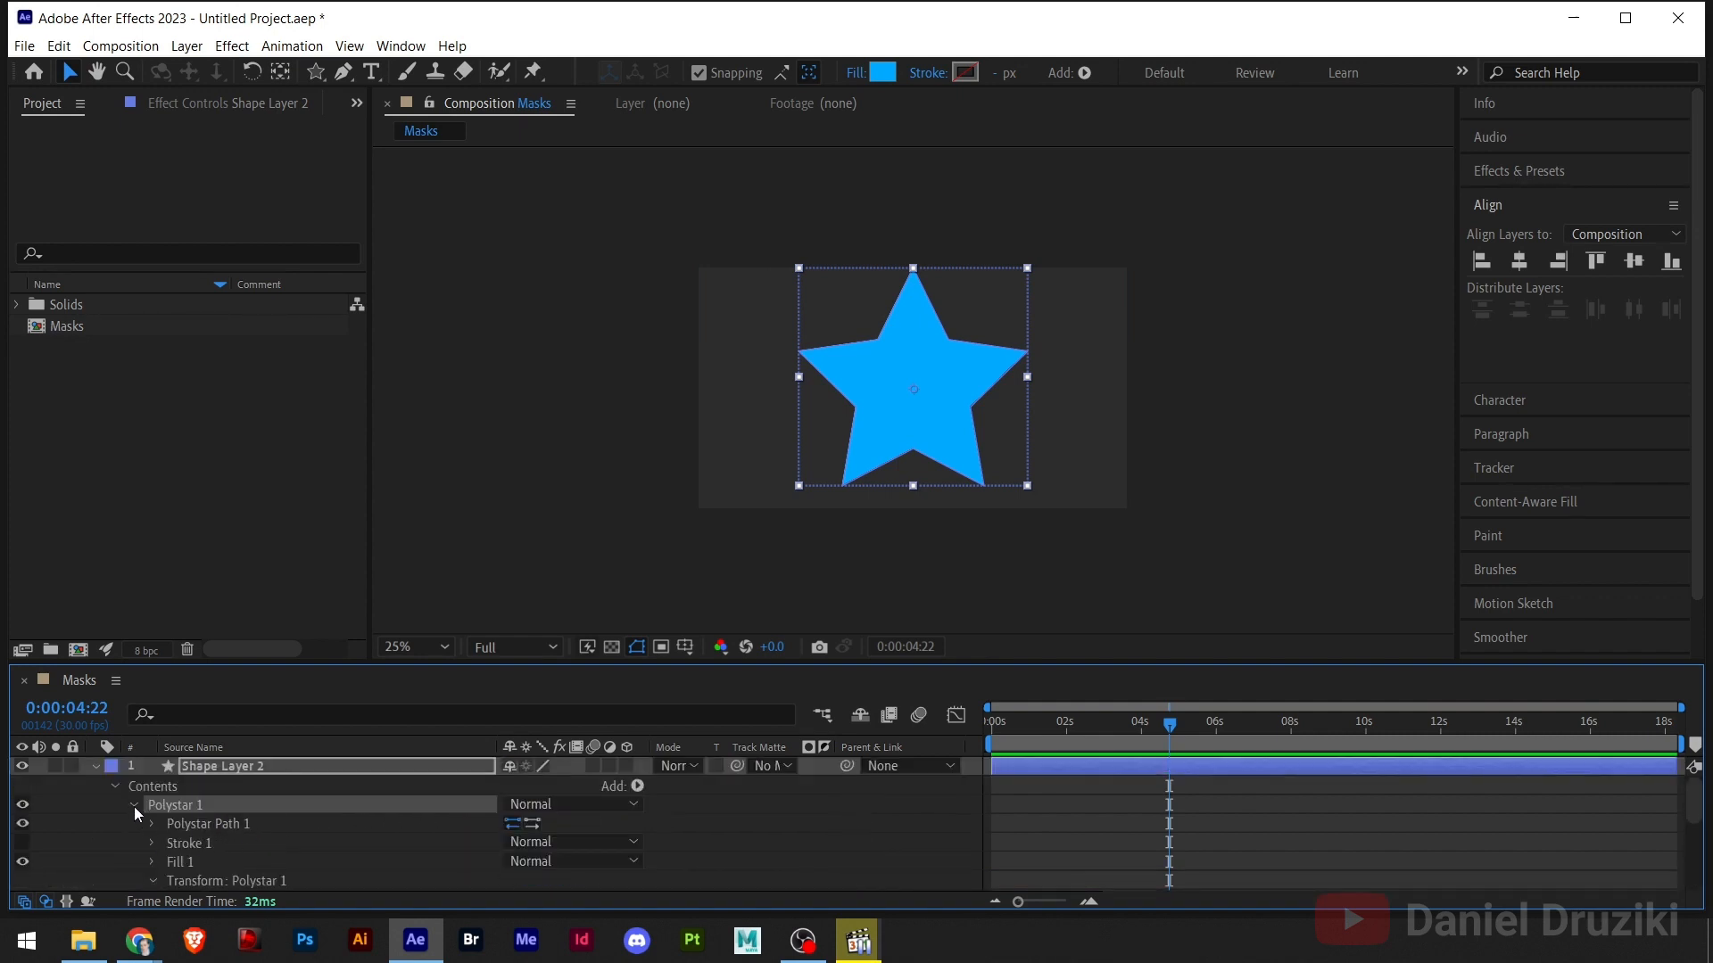
left_click(134, 807)
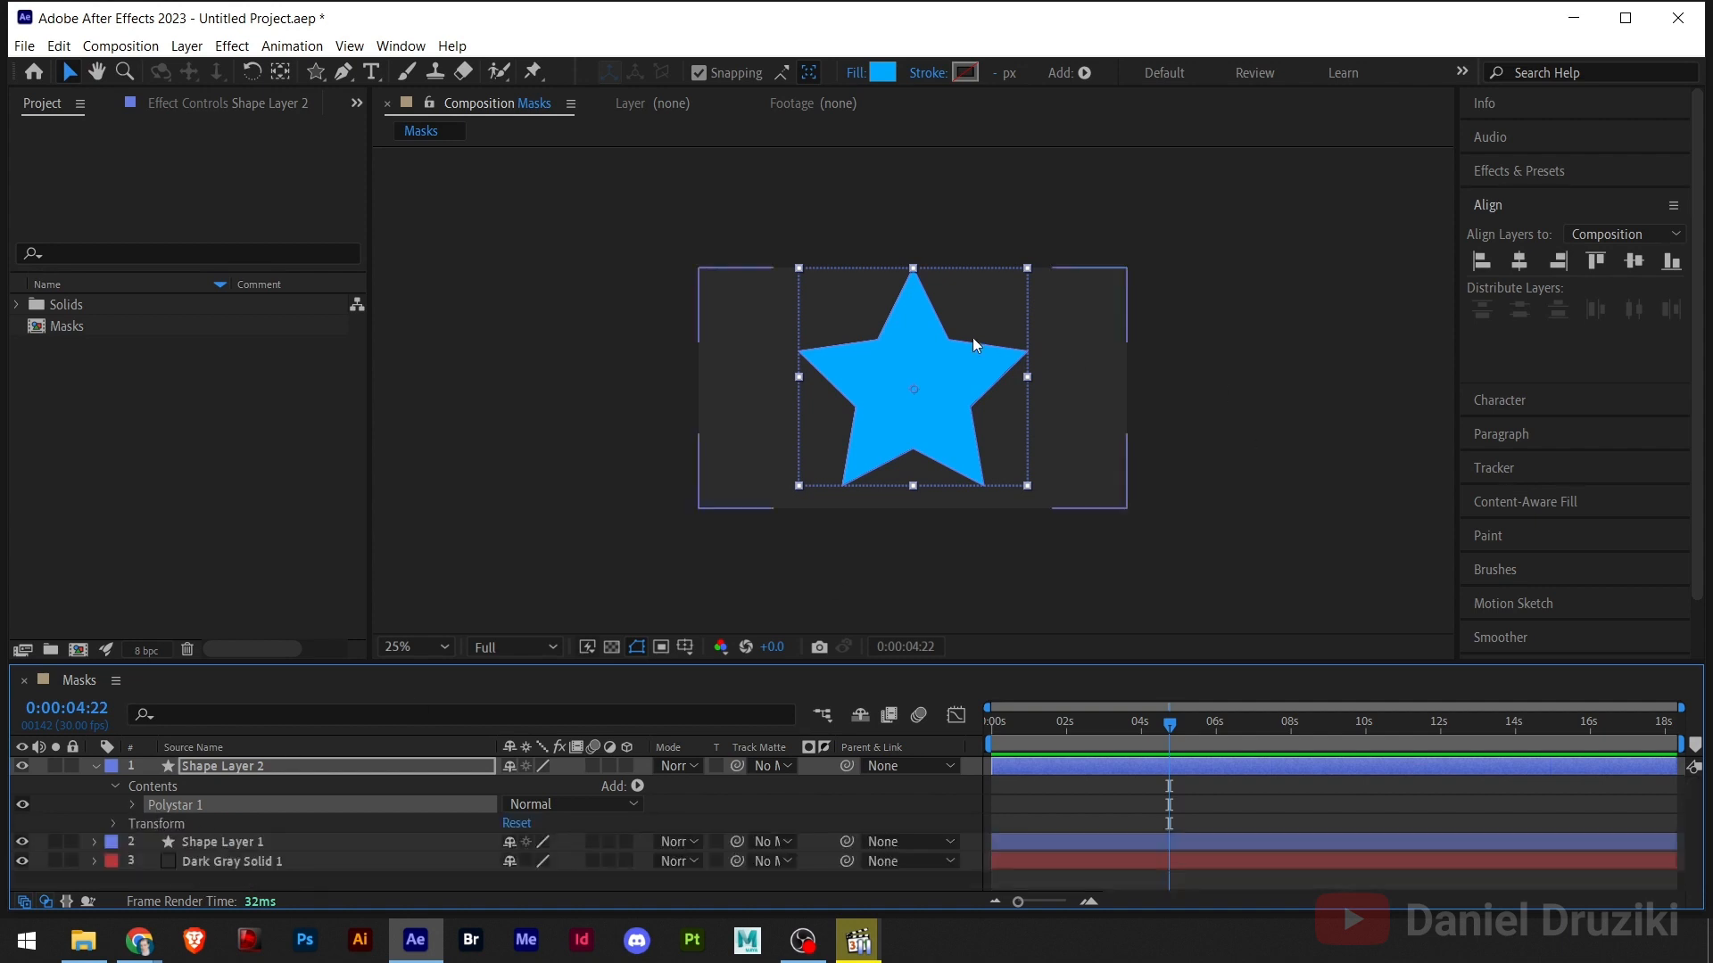
- Convert the star's Polystar Path 1 to a Bezier path
left_click(132, 805)
scroll(136, 809, "down", 2)
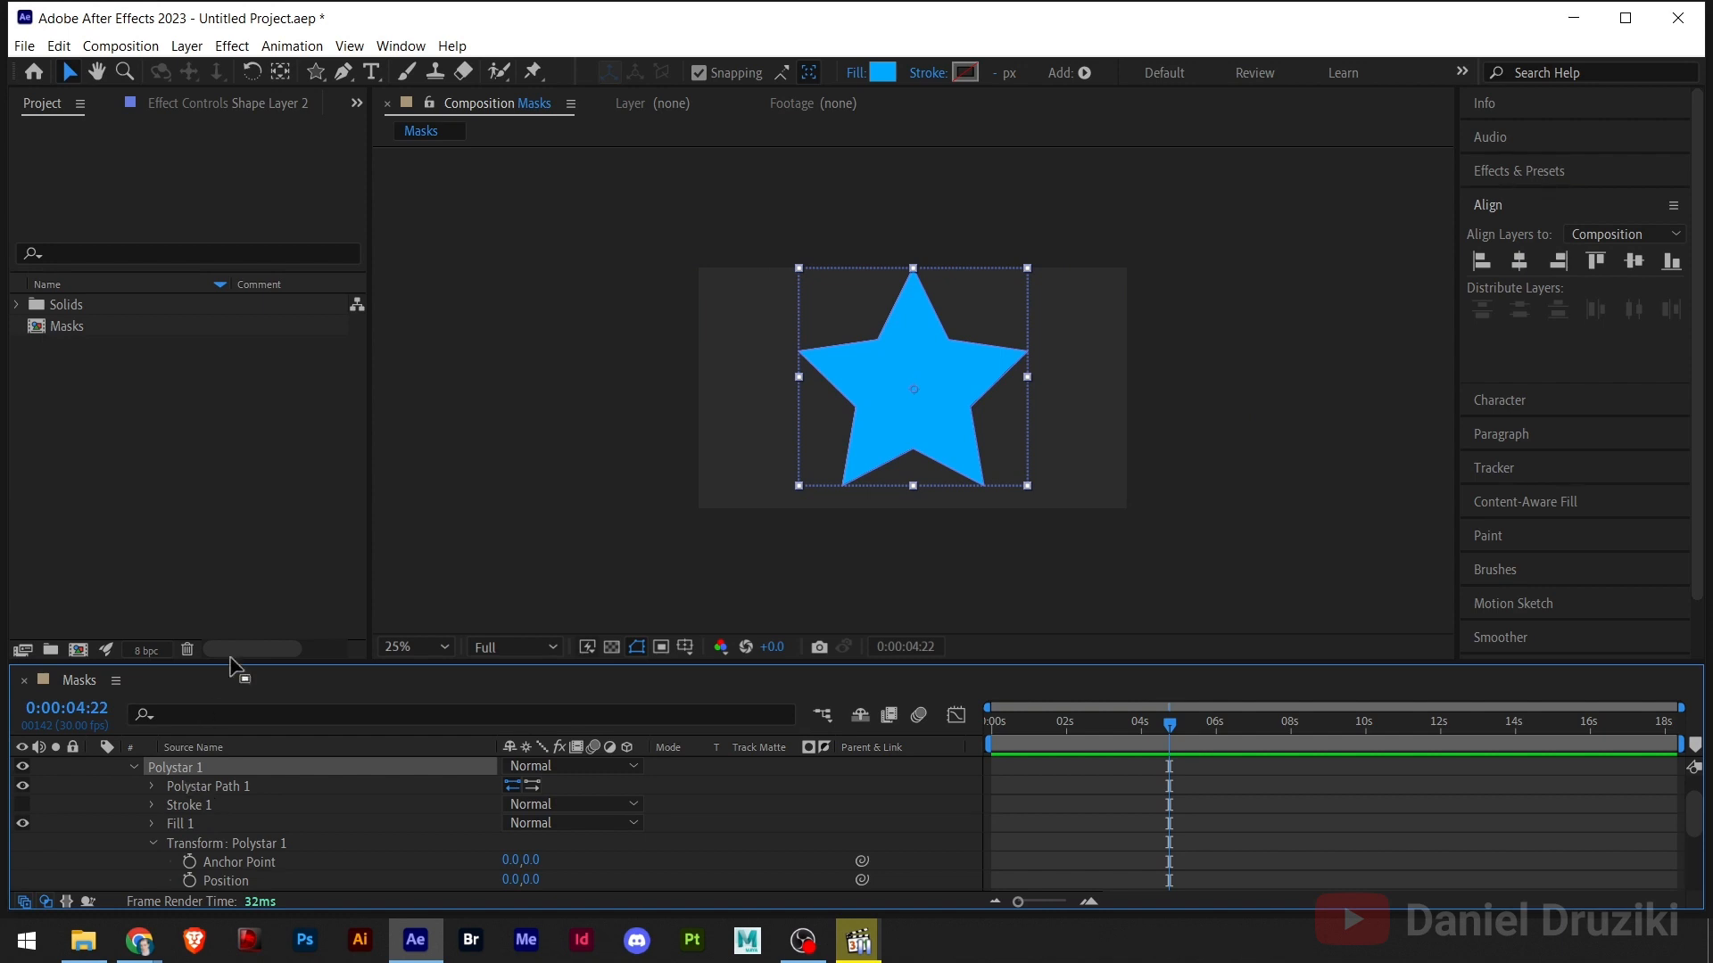
left_click(152, 787)
scroll(153, 794, "down", 1)
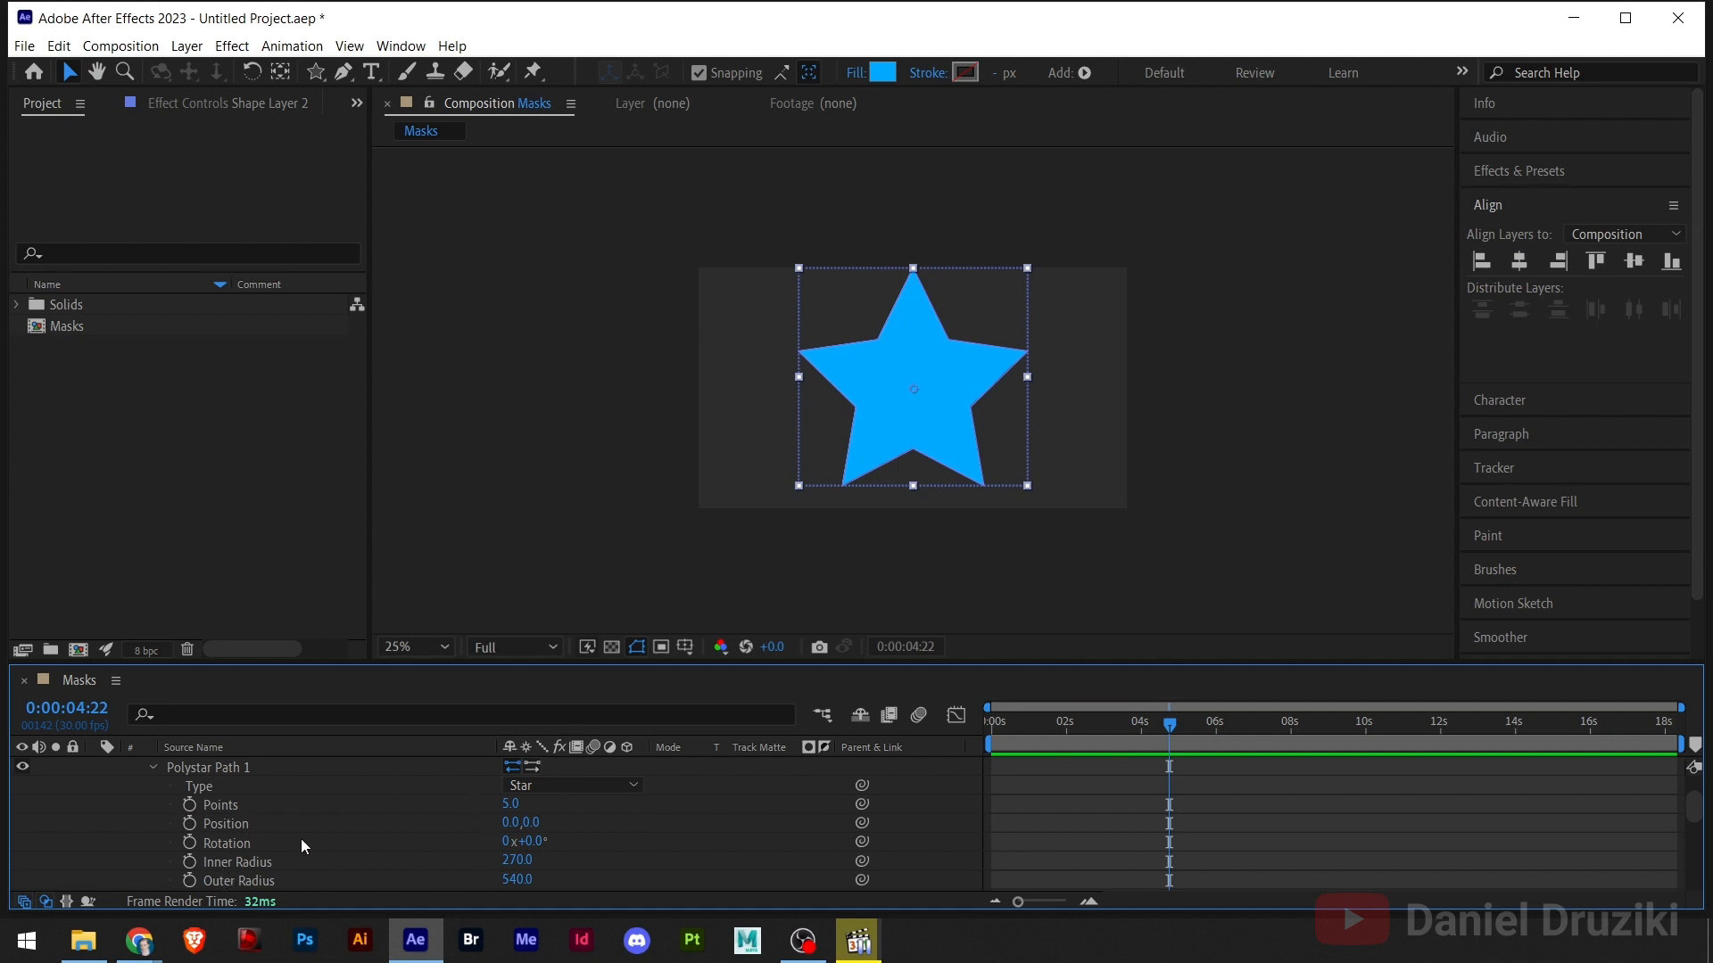
scroll(230, 847, "up", 3)
right_click(206, 826)
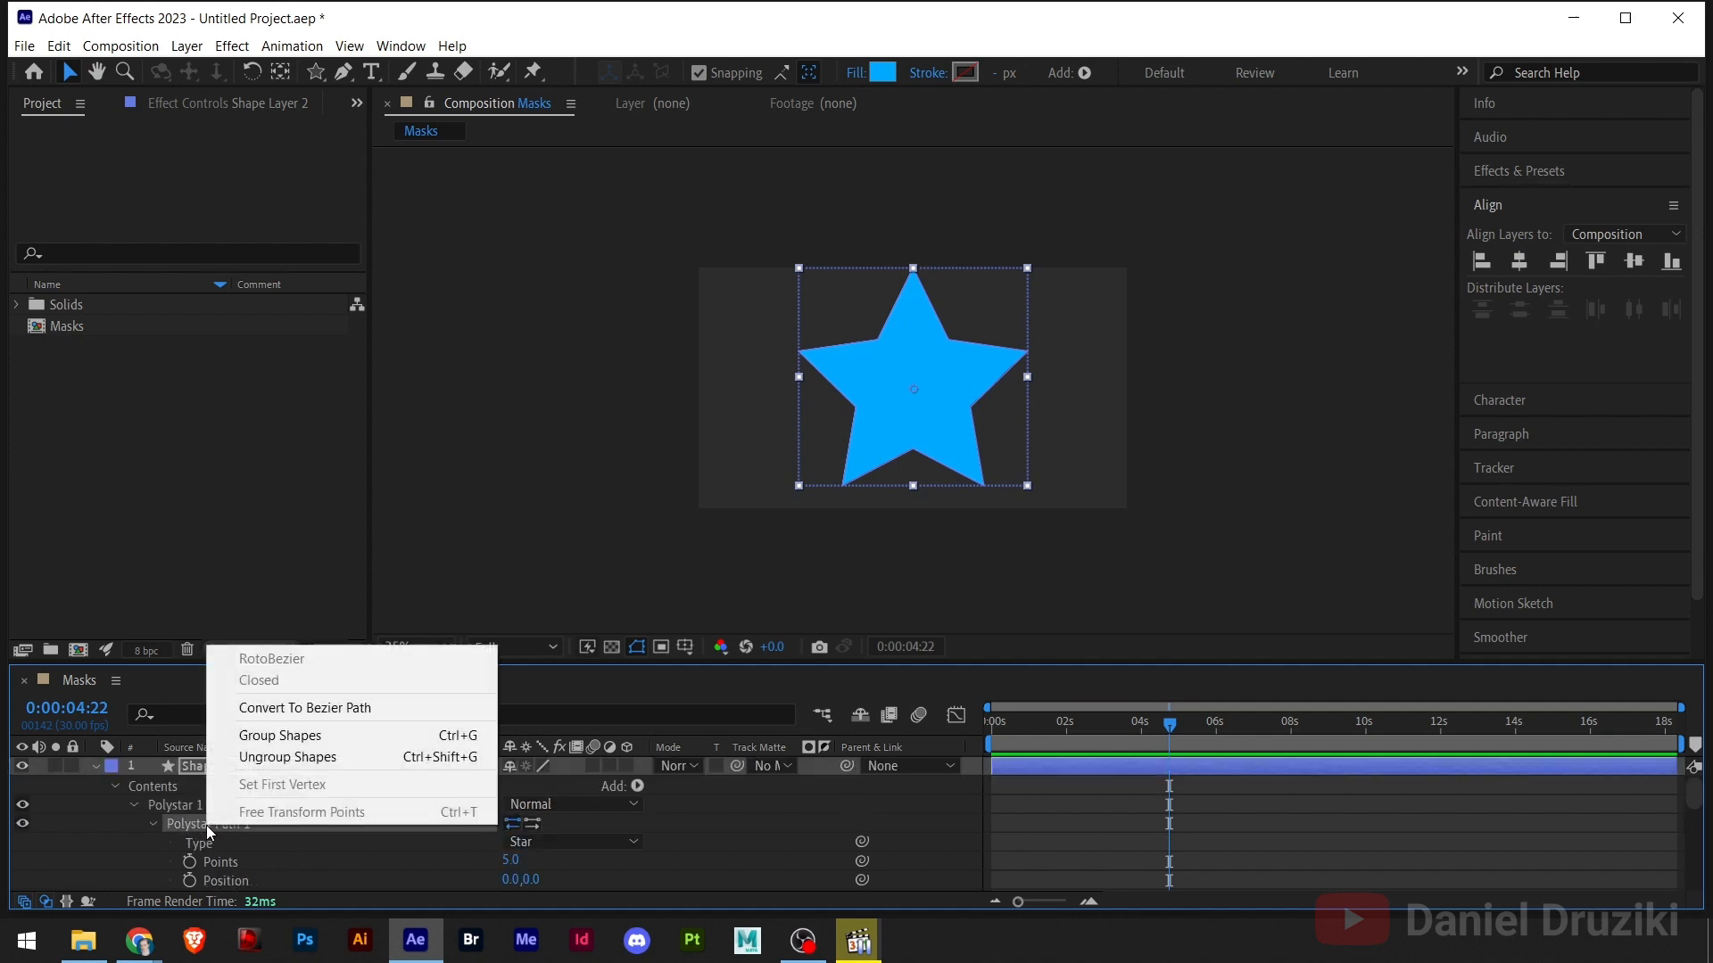
left_click(297, 708)
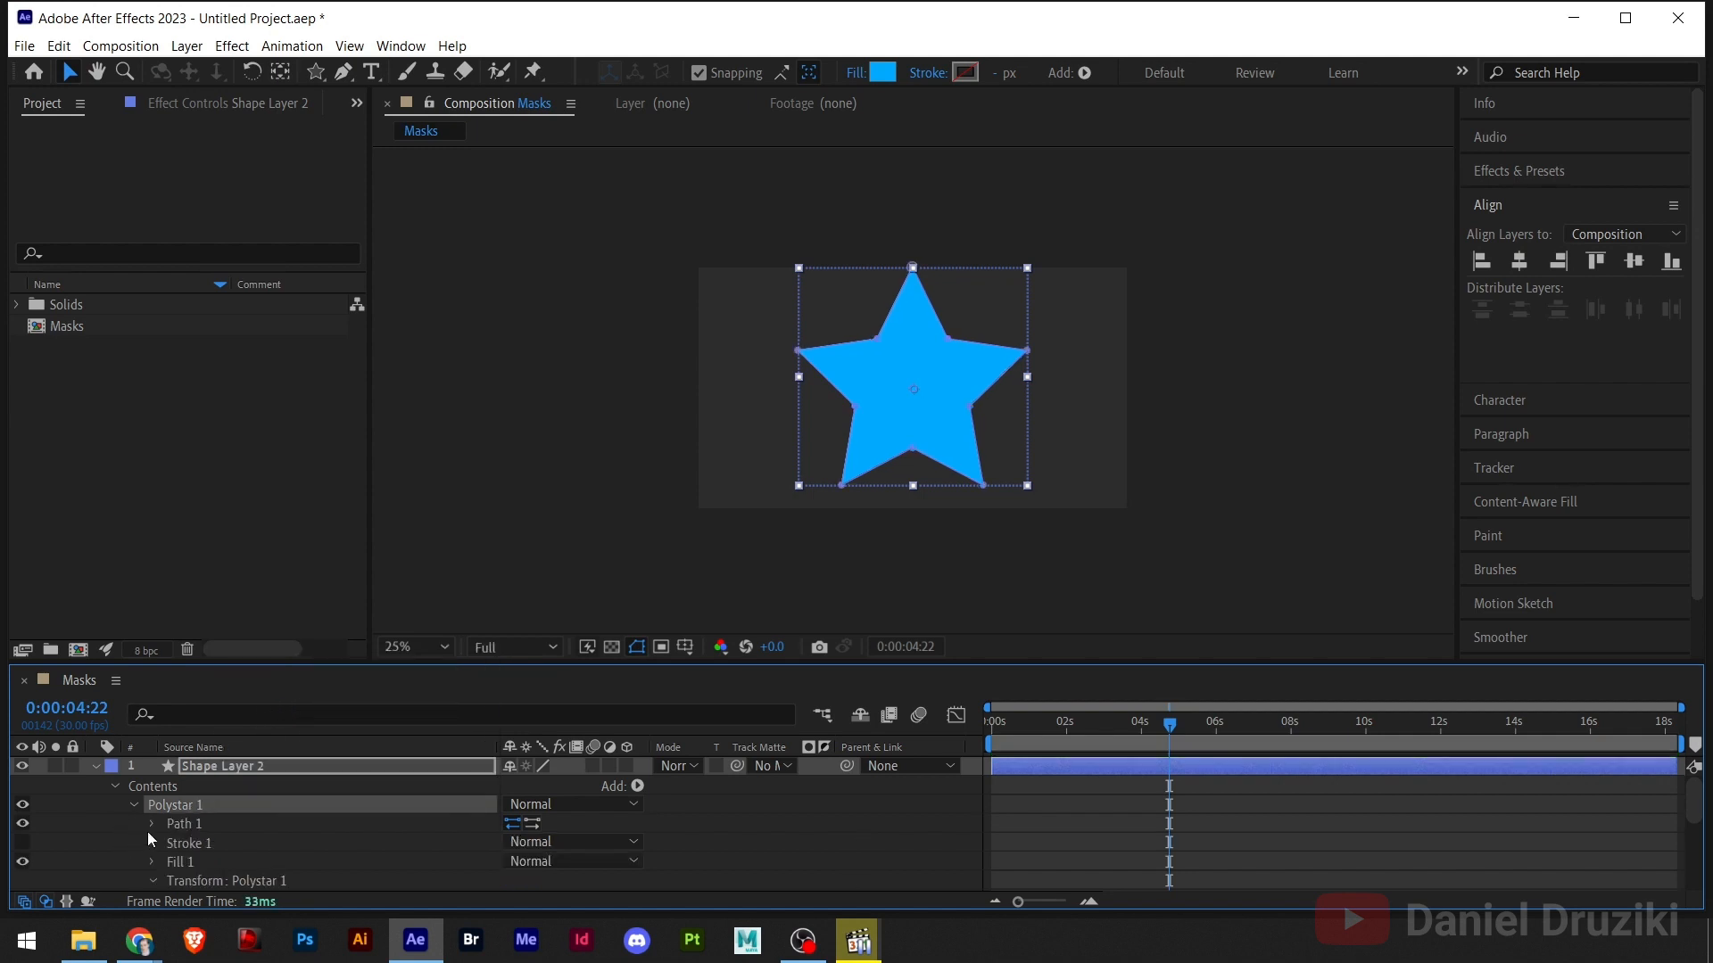
- Set a Path keyframe for the star at 0:00:04:22 and copy it
left_click(148, 831)
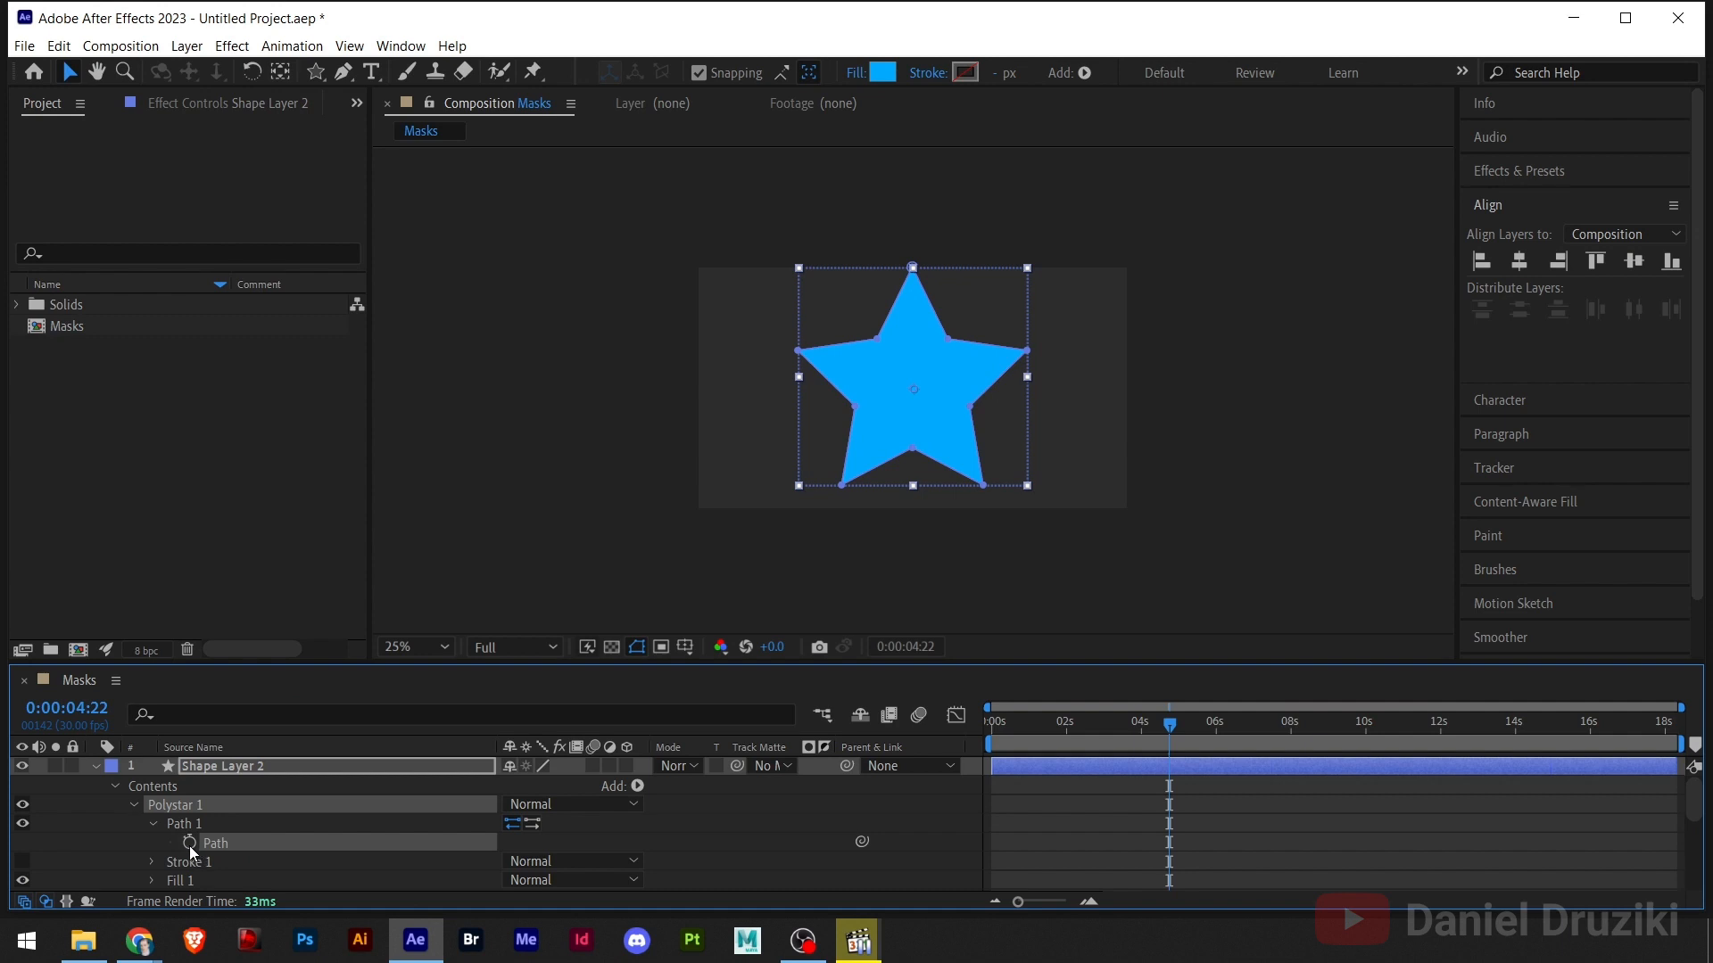
left_click(189, 843)
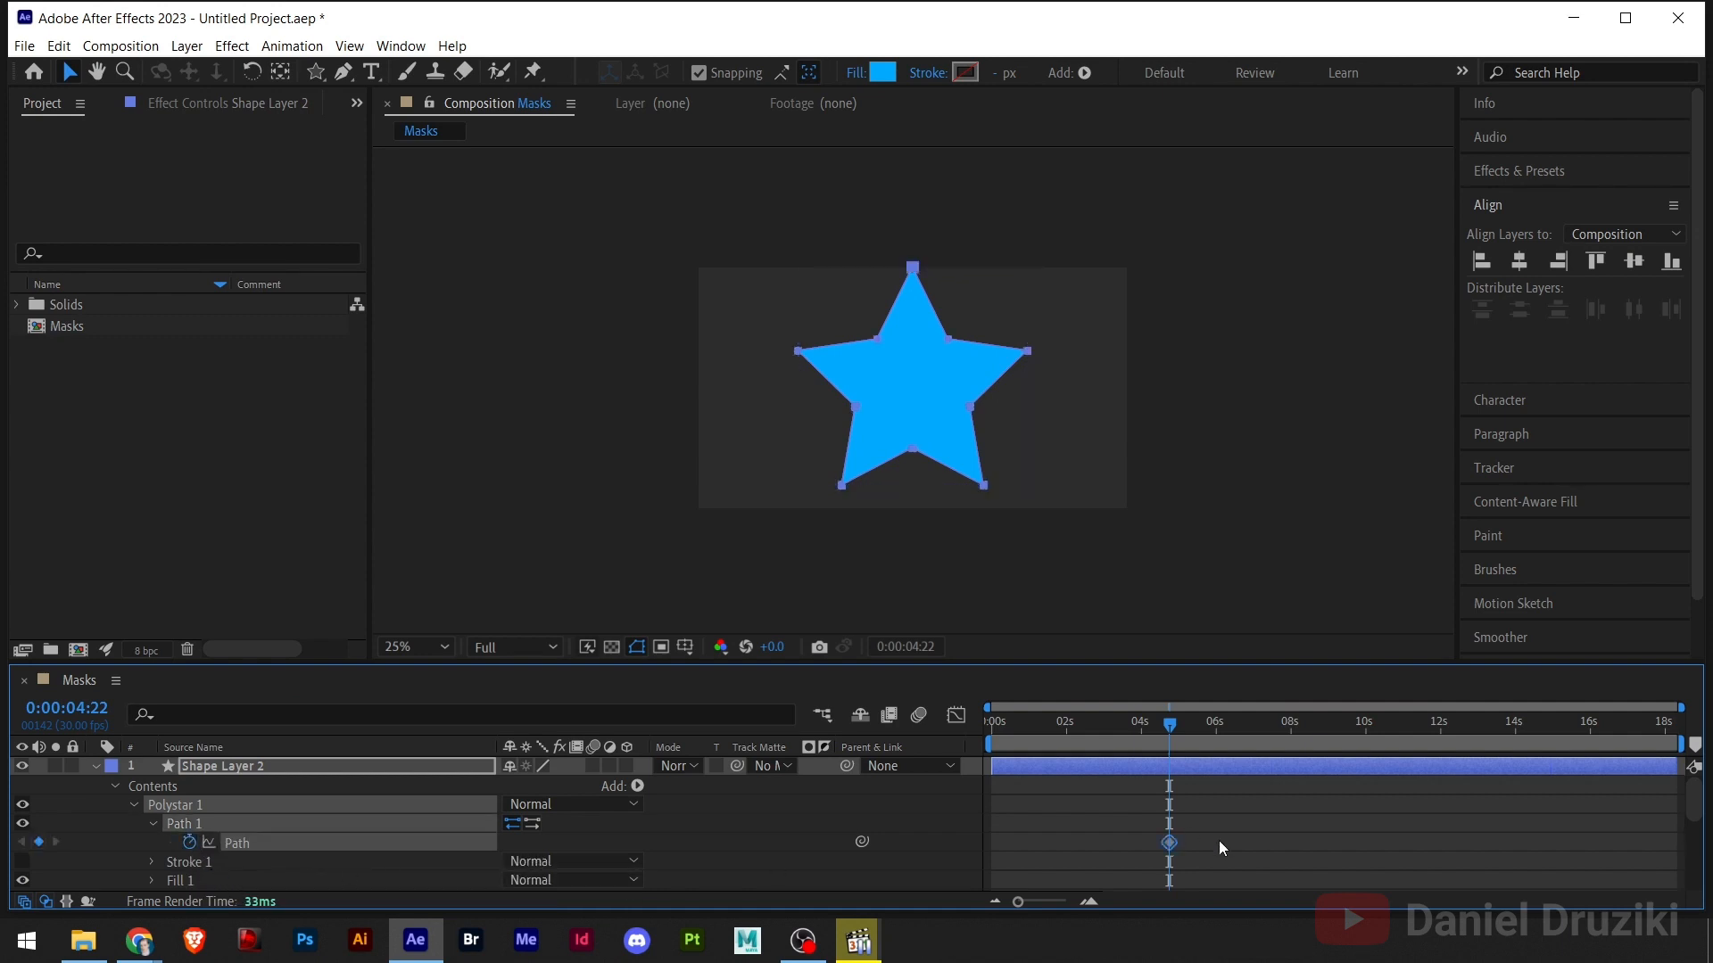
left_click_drag(1194, 818, 1145, 858)
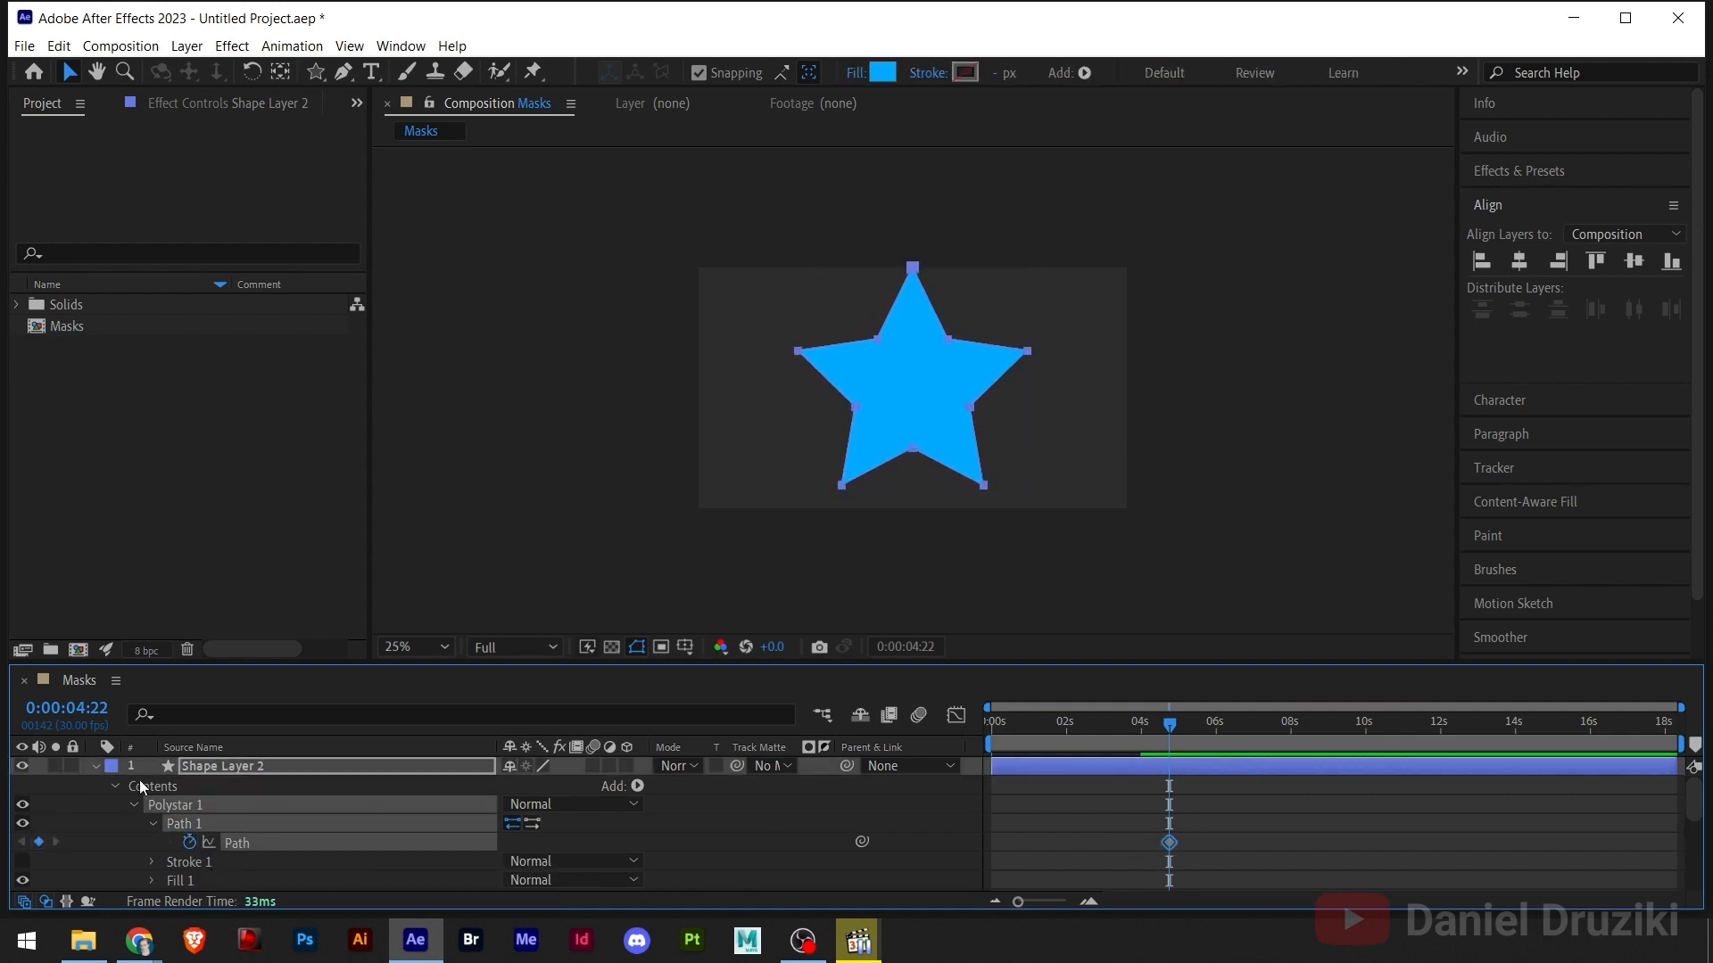
- Hide and collapse Shape Layer 2, and reveal all Mask 1 properties of Shape Layer 1
left_click(21, 767)
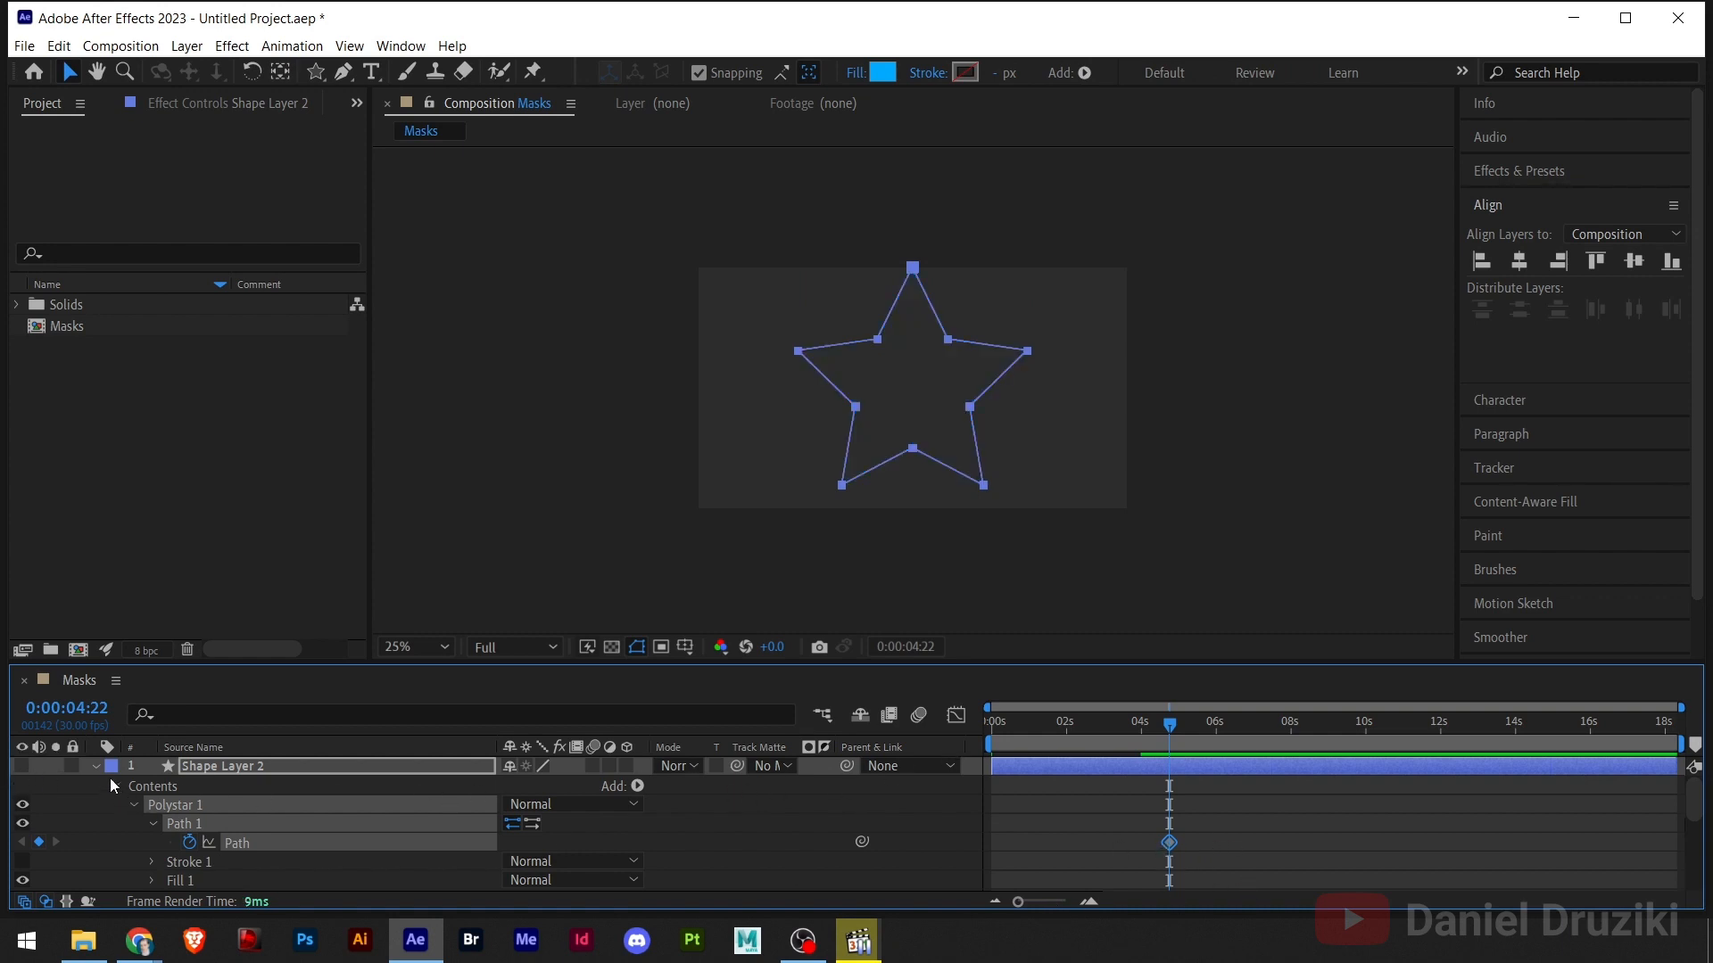
left_click(96, 767)
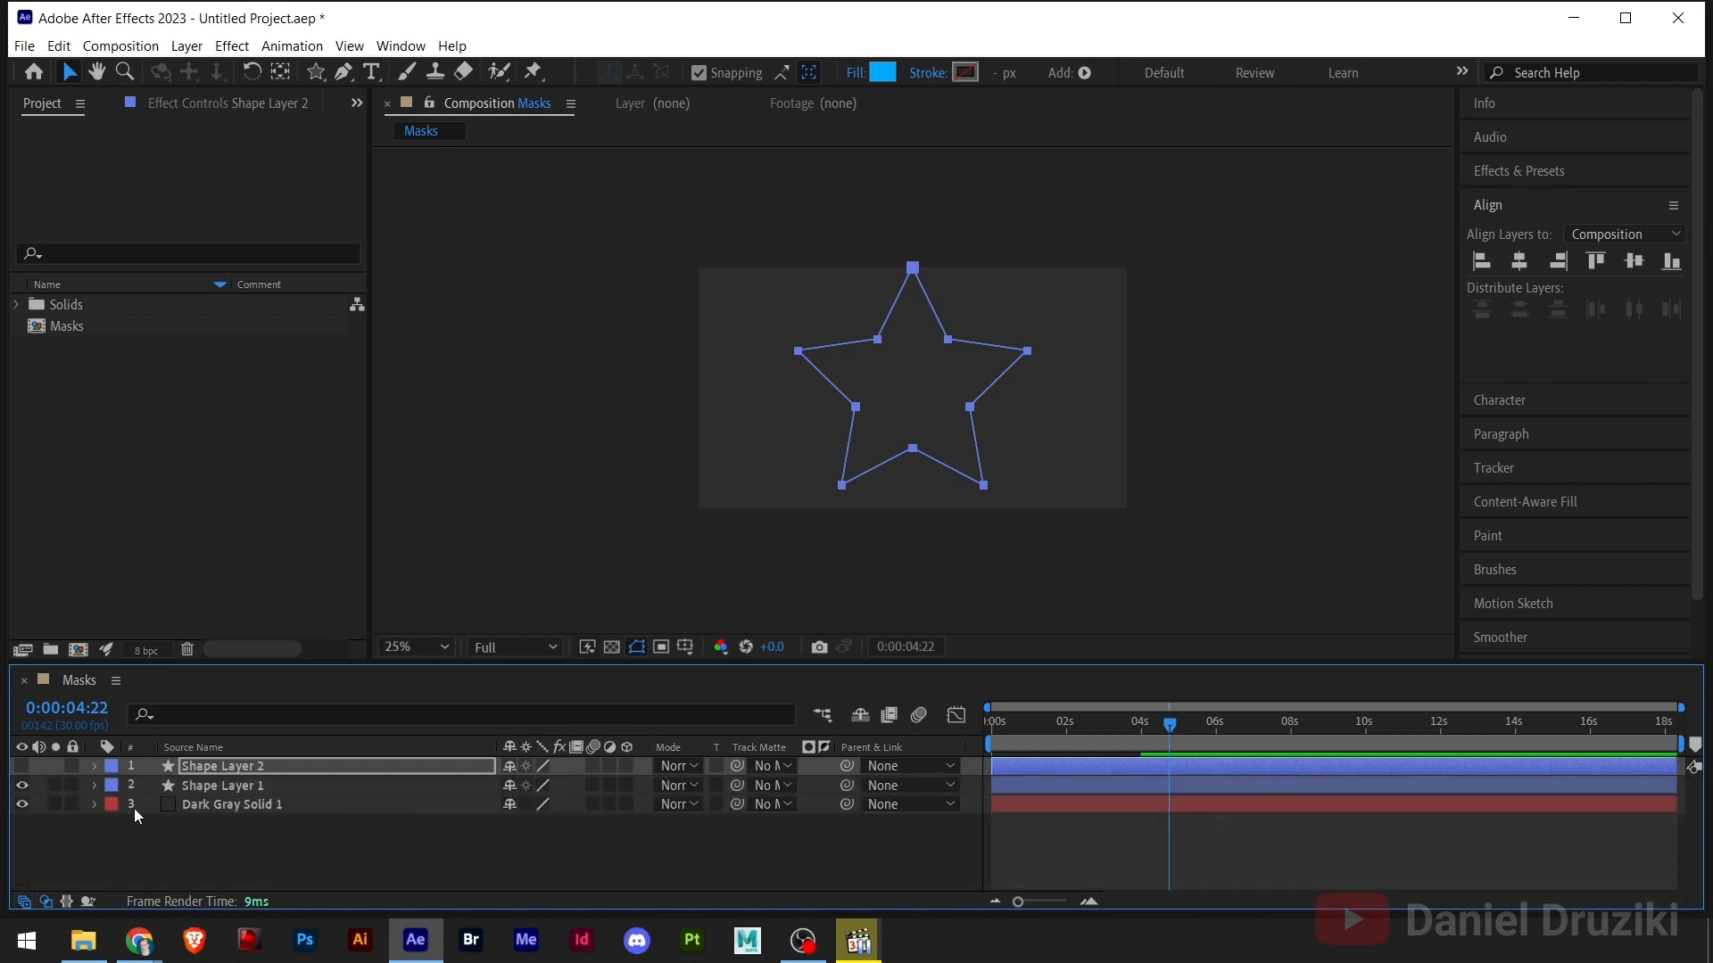
left_click(216, 790)
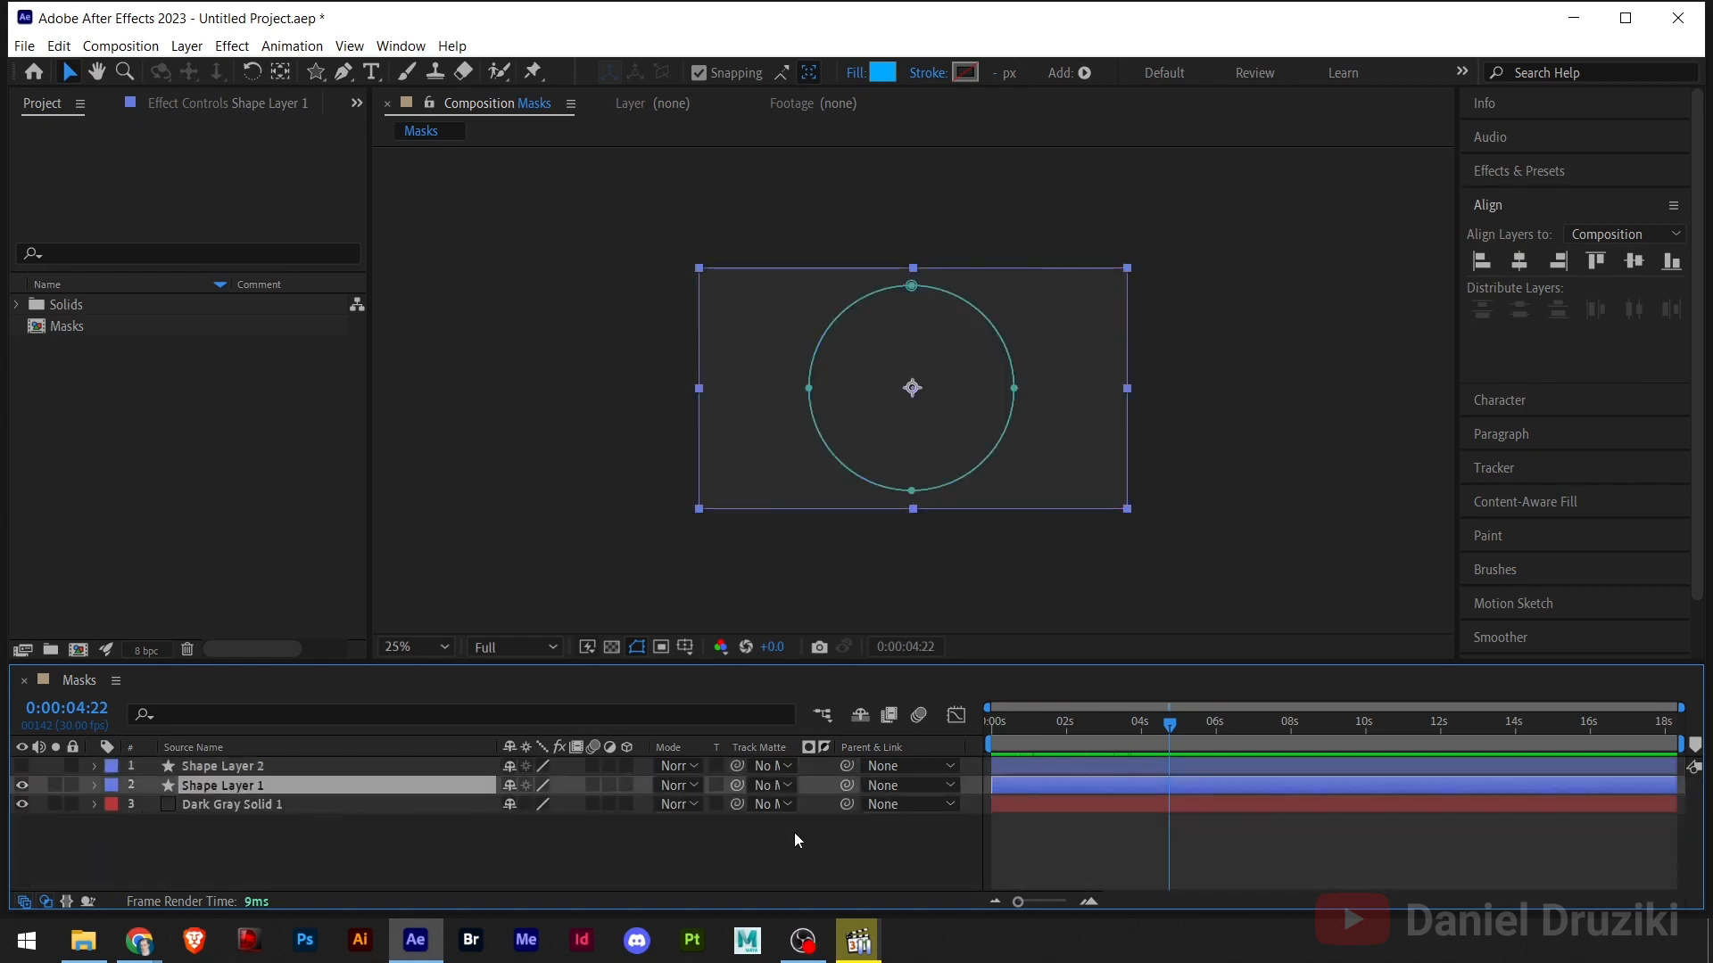
key("u")
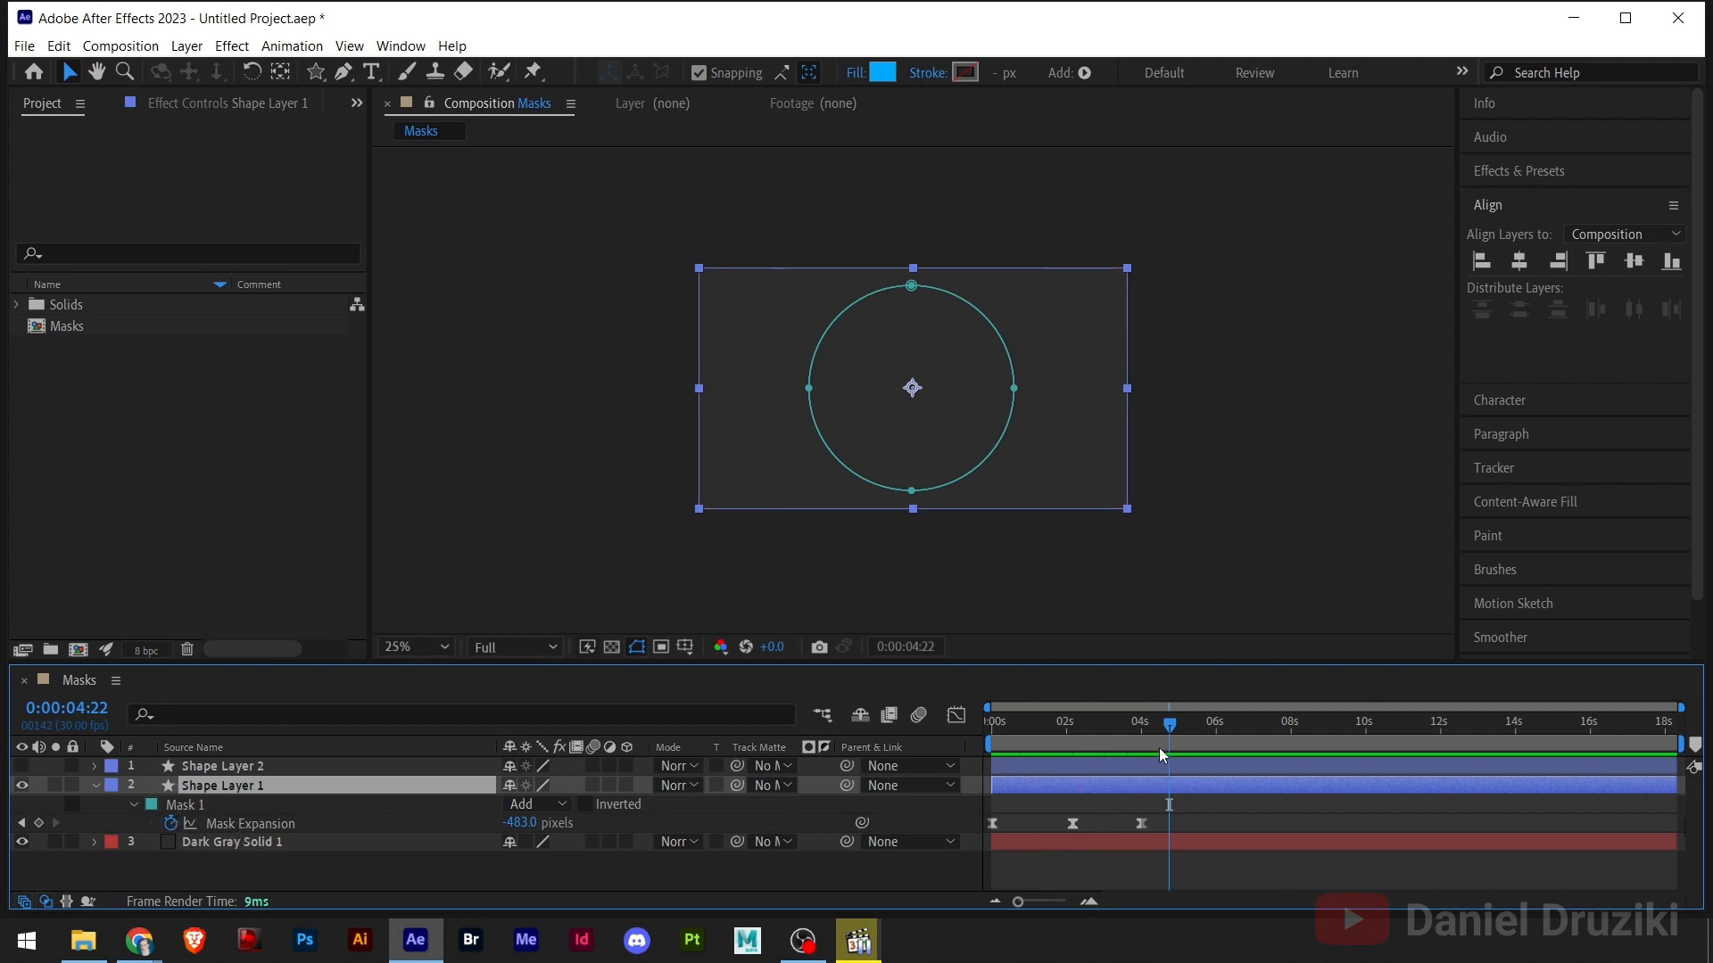
left_click_drag(1159, 721, 1193, 762)
left_click(132, 806)
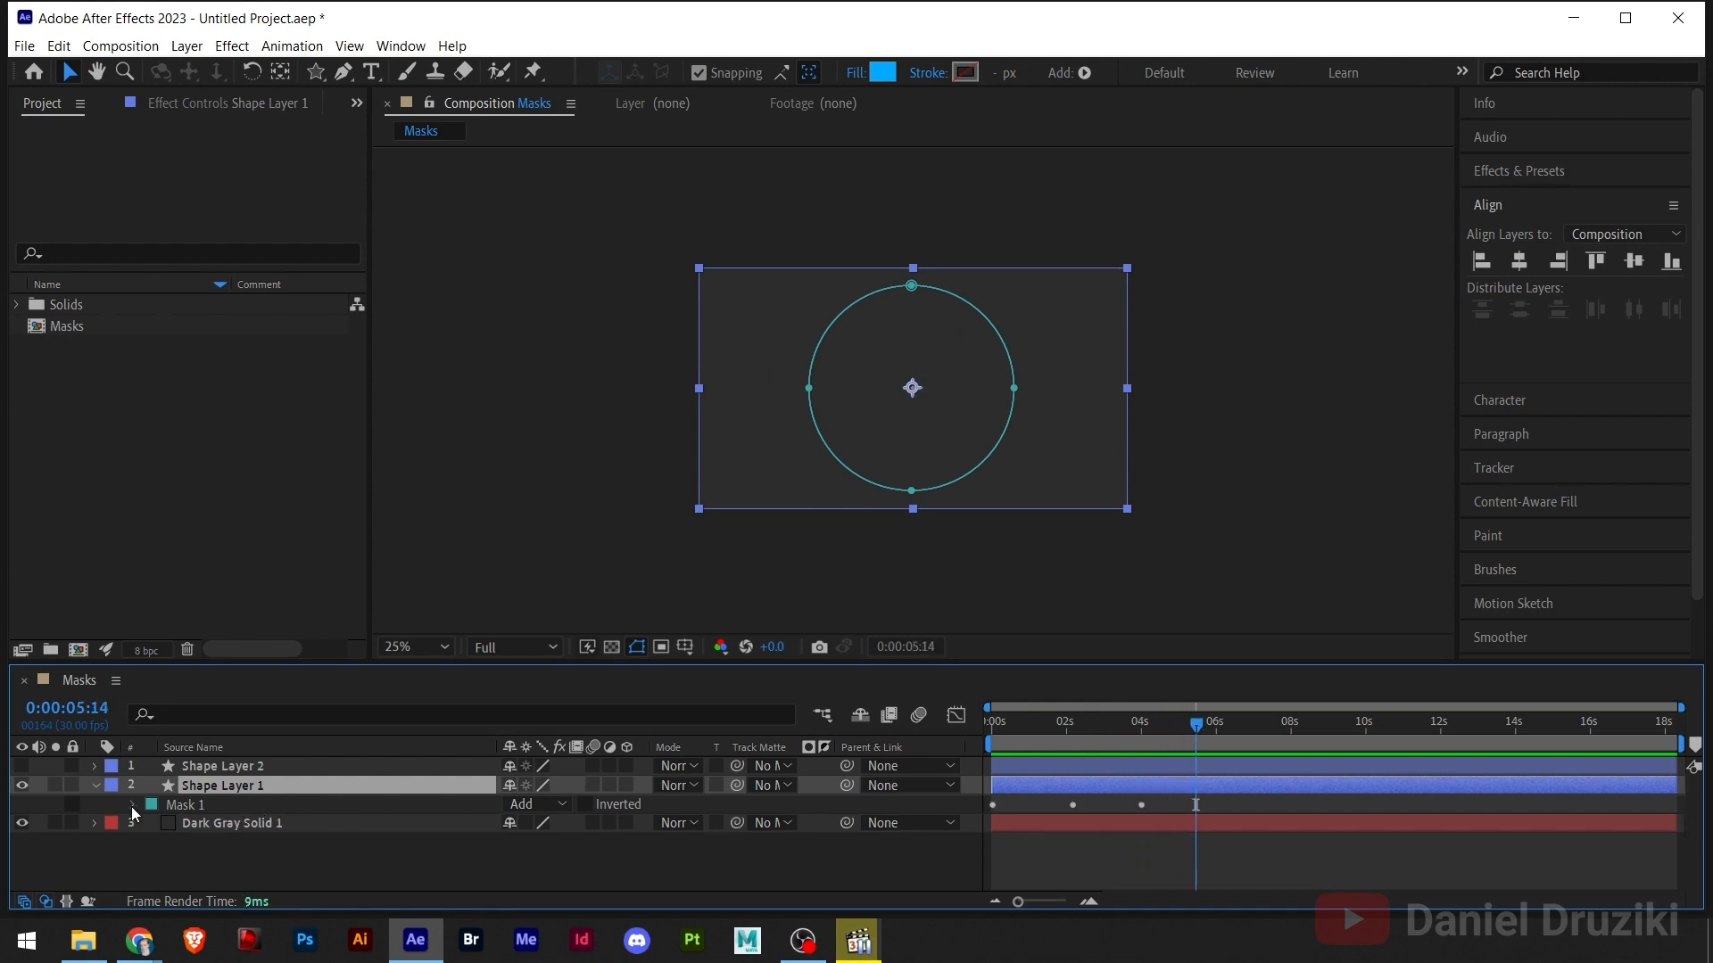
left_click(132, 806)
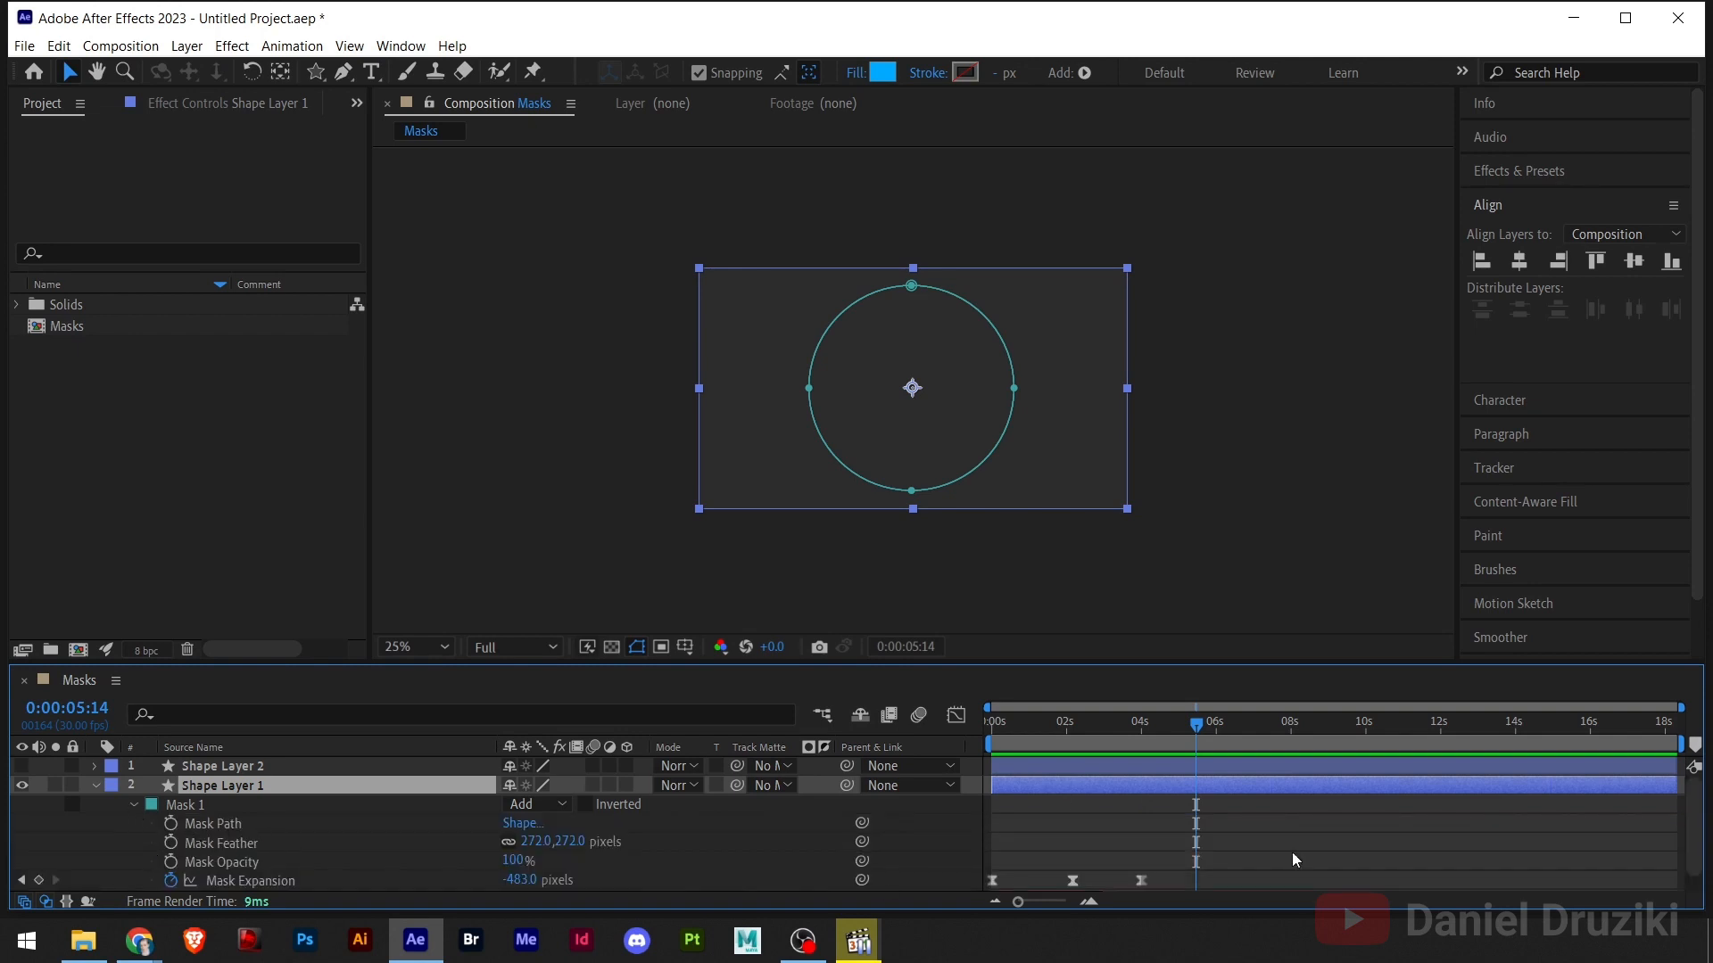
- Add a Mask Path keyframe to Mask 1 at 0:00:04:00 and move it in line with the middle Mask Expansion keyframe
left_click_drag(1190, 726, 1149, 739)
left_click(170, 826)
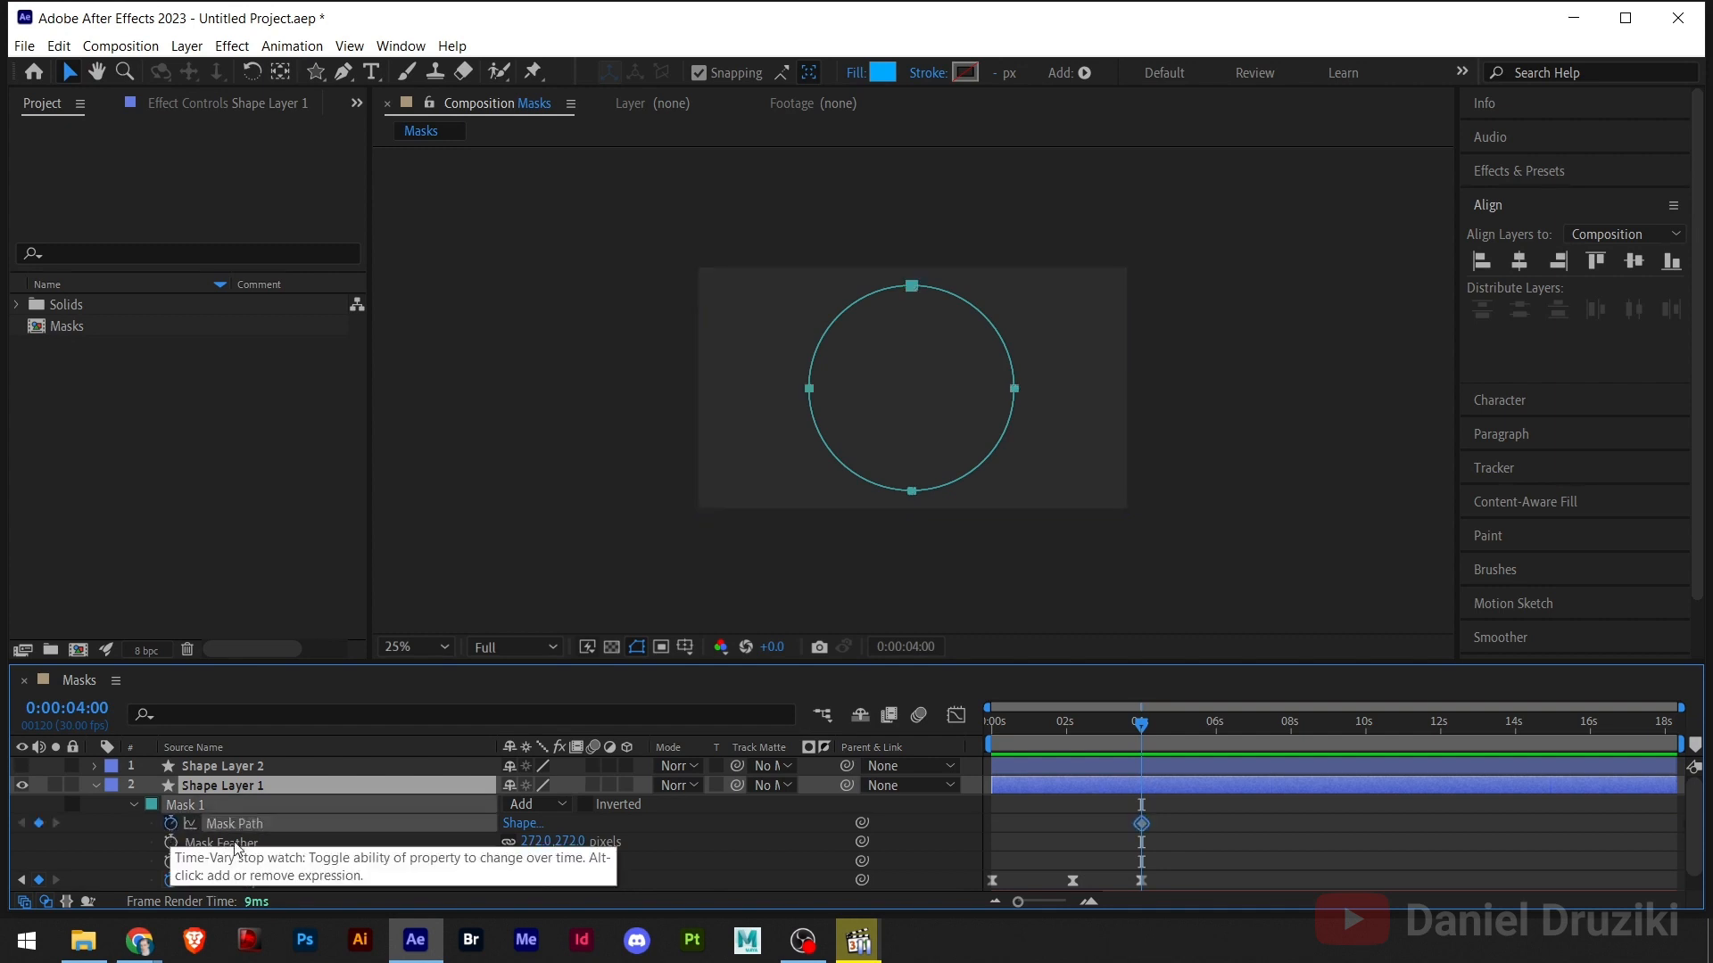
left_click_drag(1138, 826, 1072, 822)
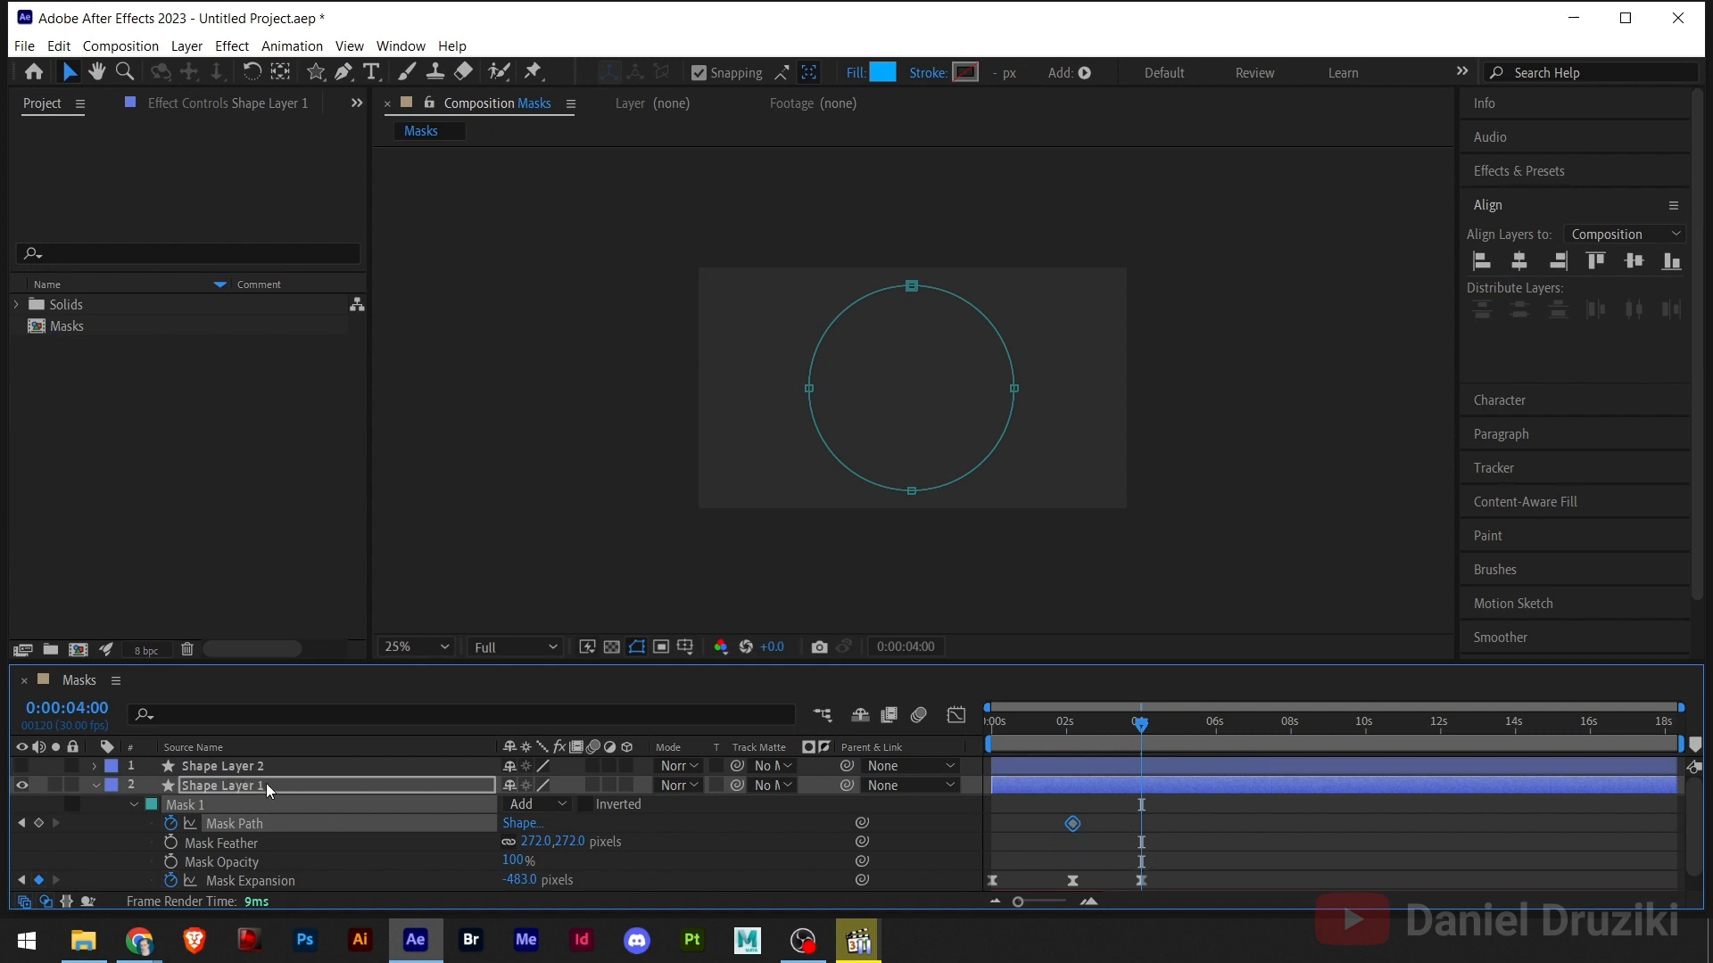
- Paste the star path onto Mask Path at 0:00:04:00 and shift both Mask Path keyframes about one second earlier
key("ctrl+v")
left_click_drag(1136, 733, 1026, 828)
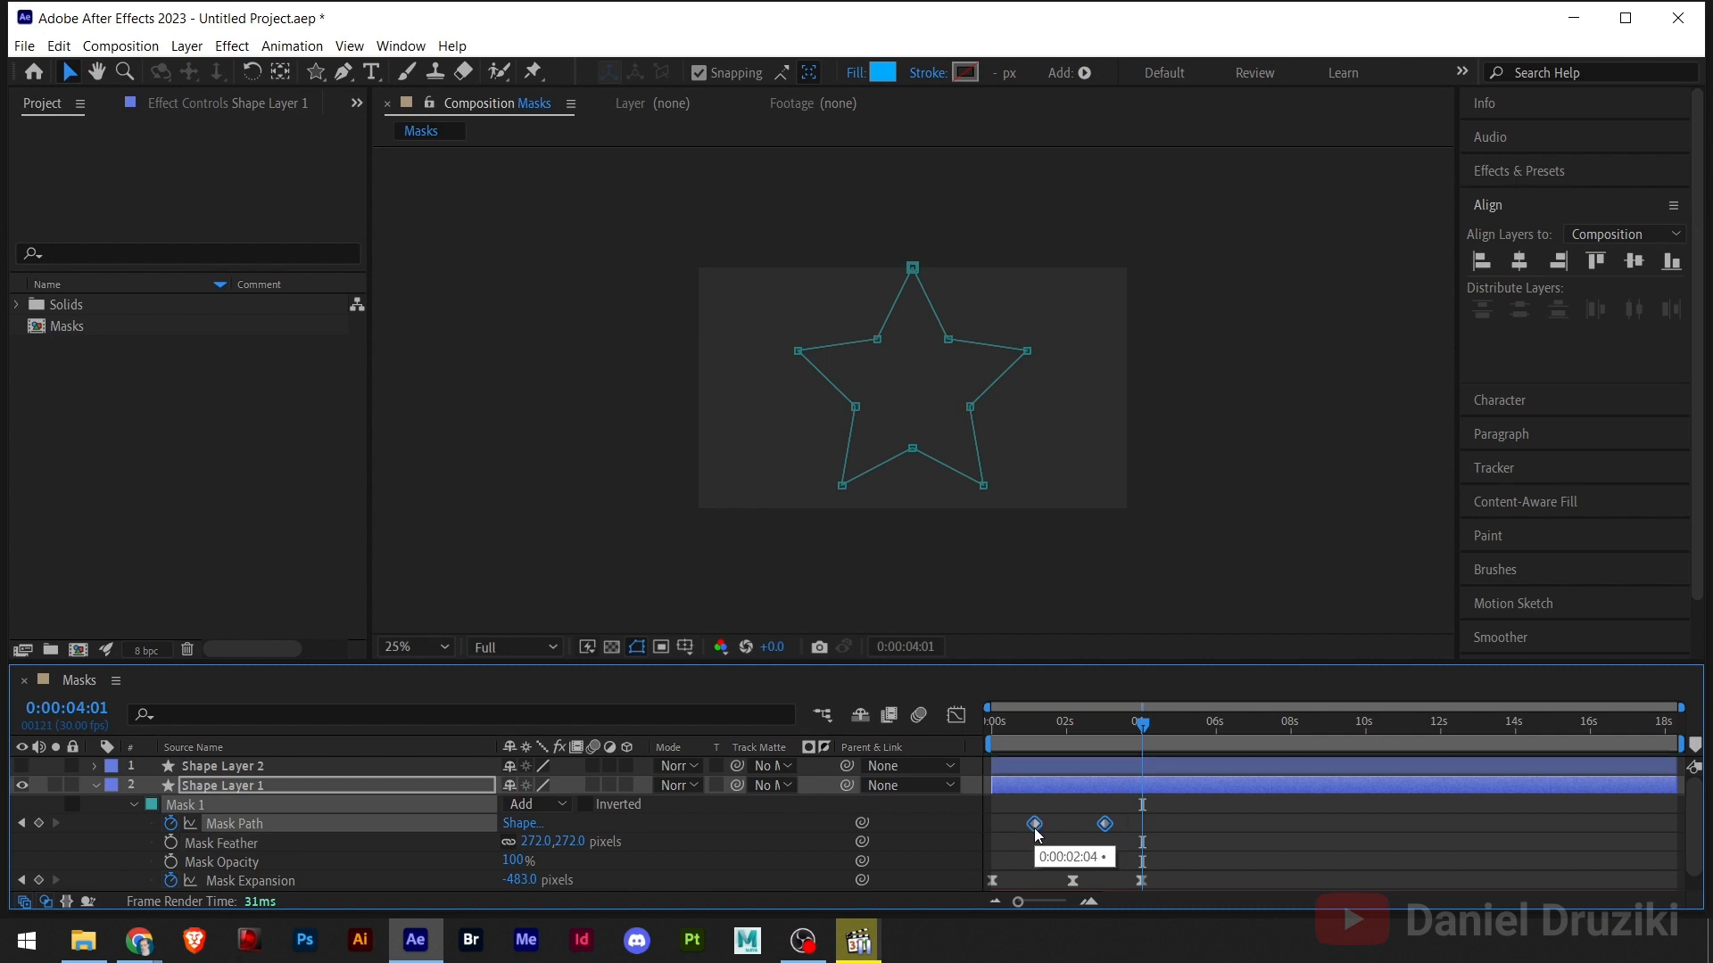
- Play back the circle-to-star mask animation from the start and scrub through it to 0:00:04:00
left_click_drag(1041, 733, 946, 742)
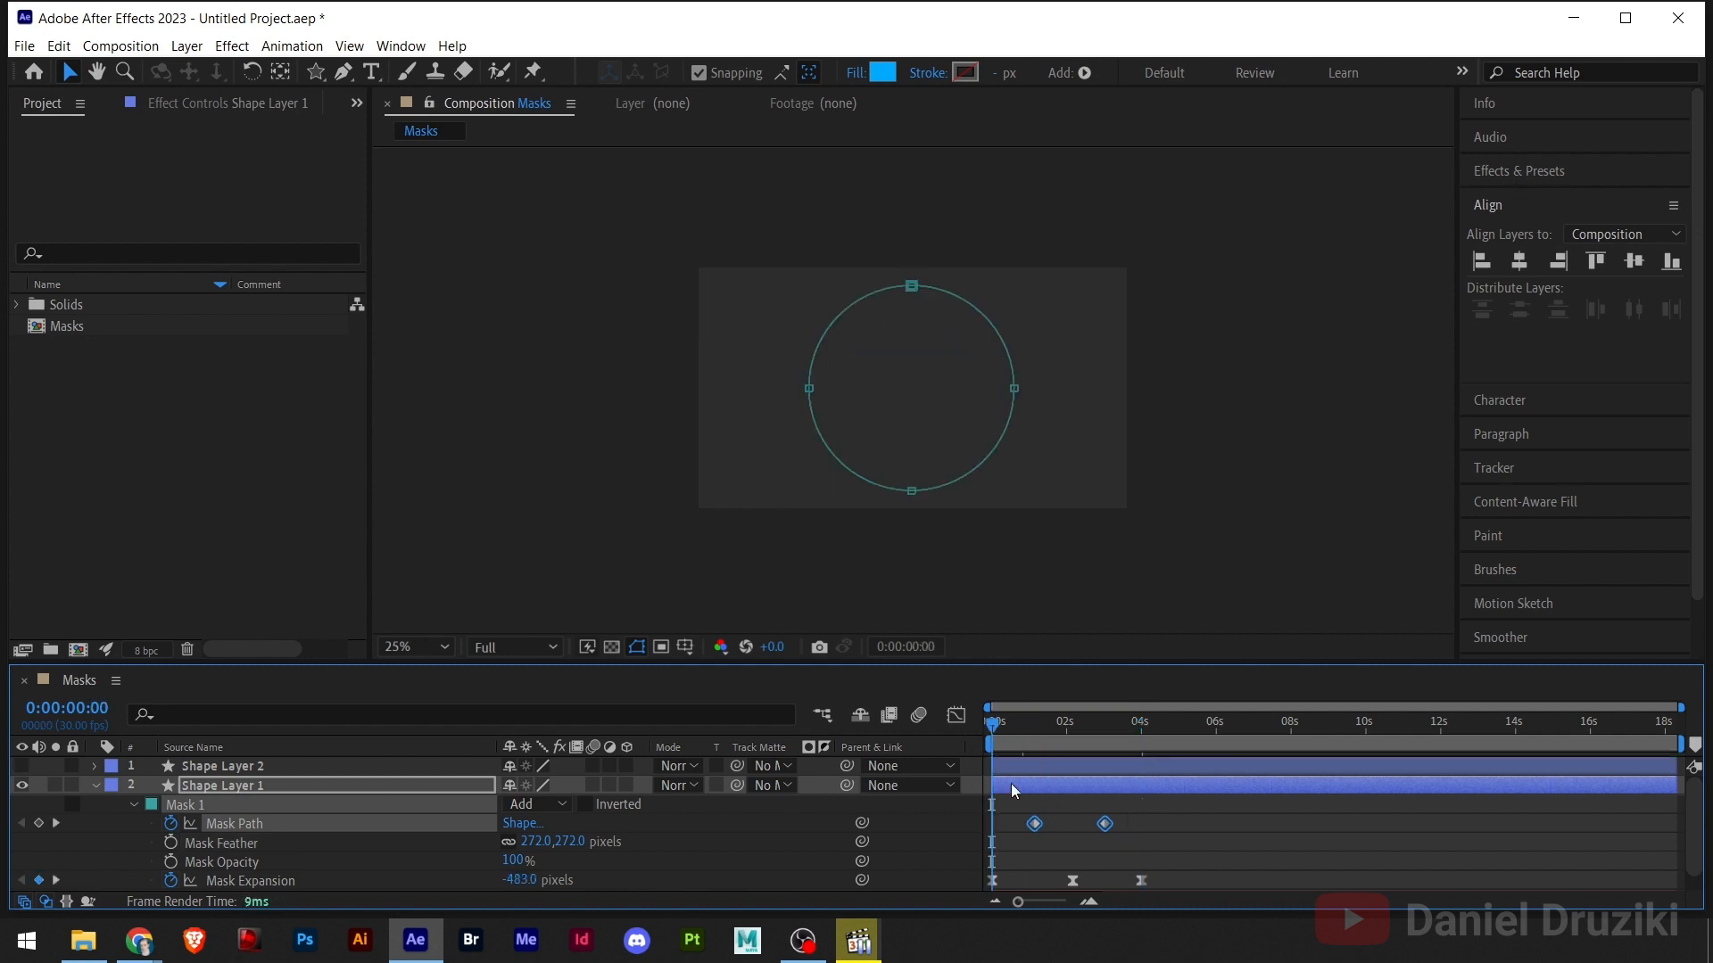
key("space")
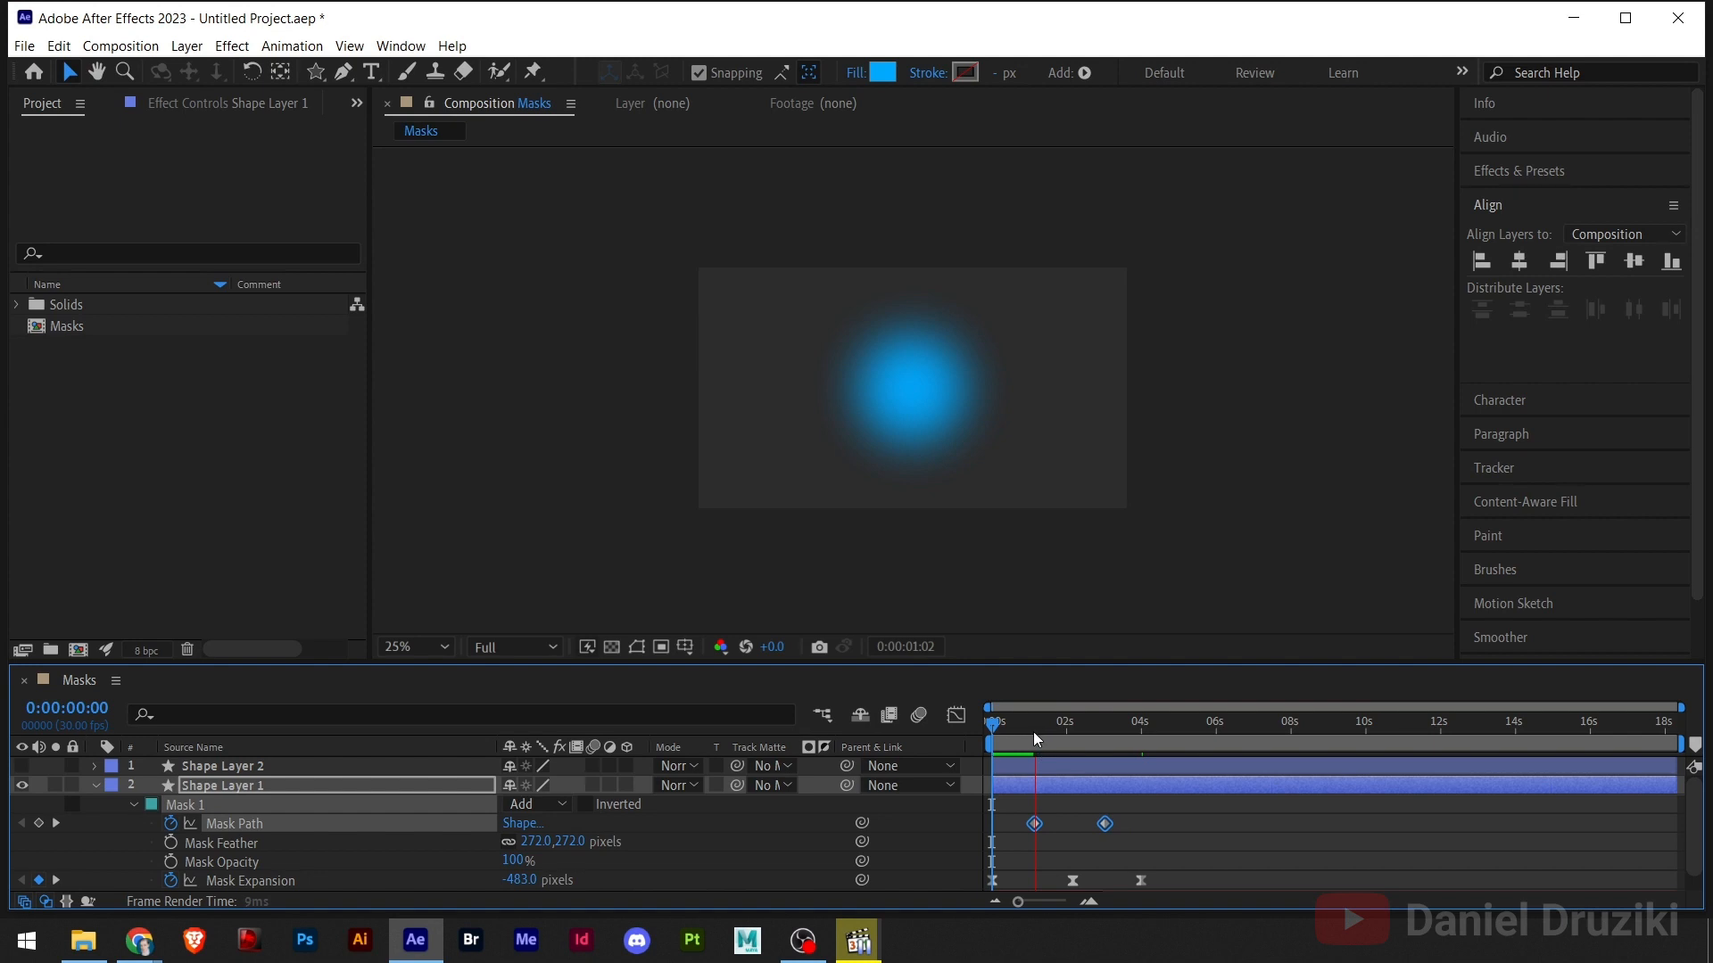
left_click_drag(1033, 731, 1133, 787)
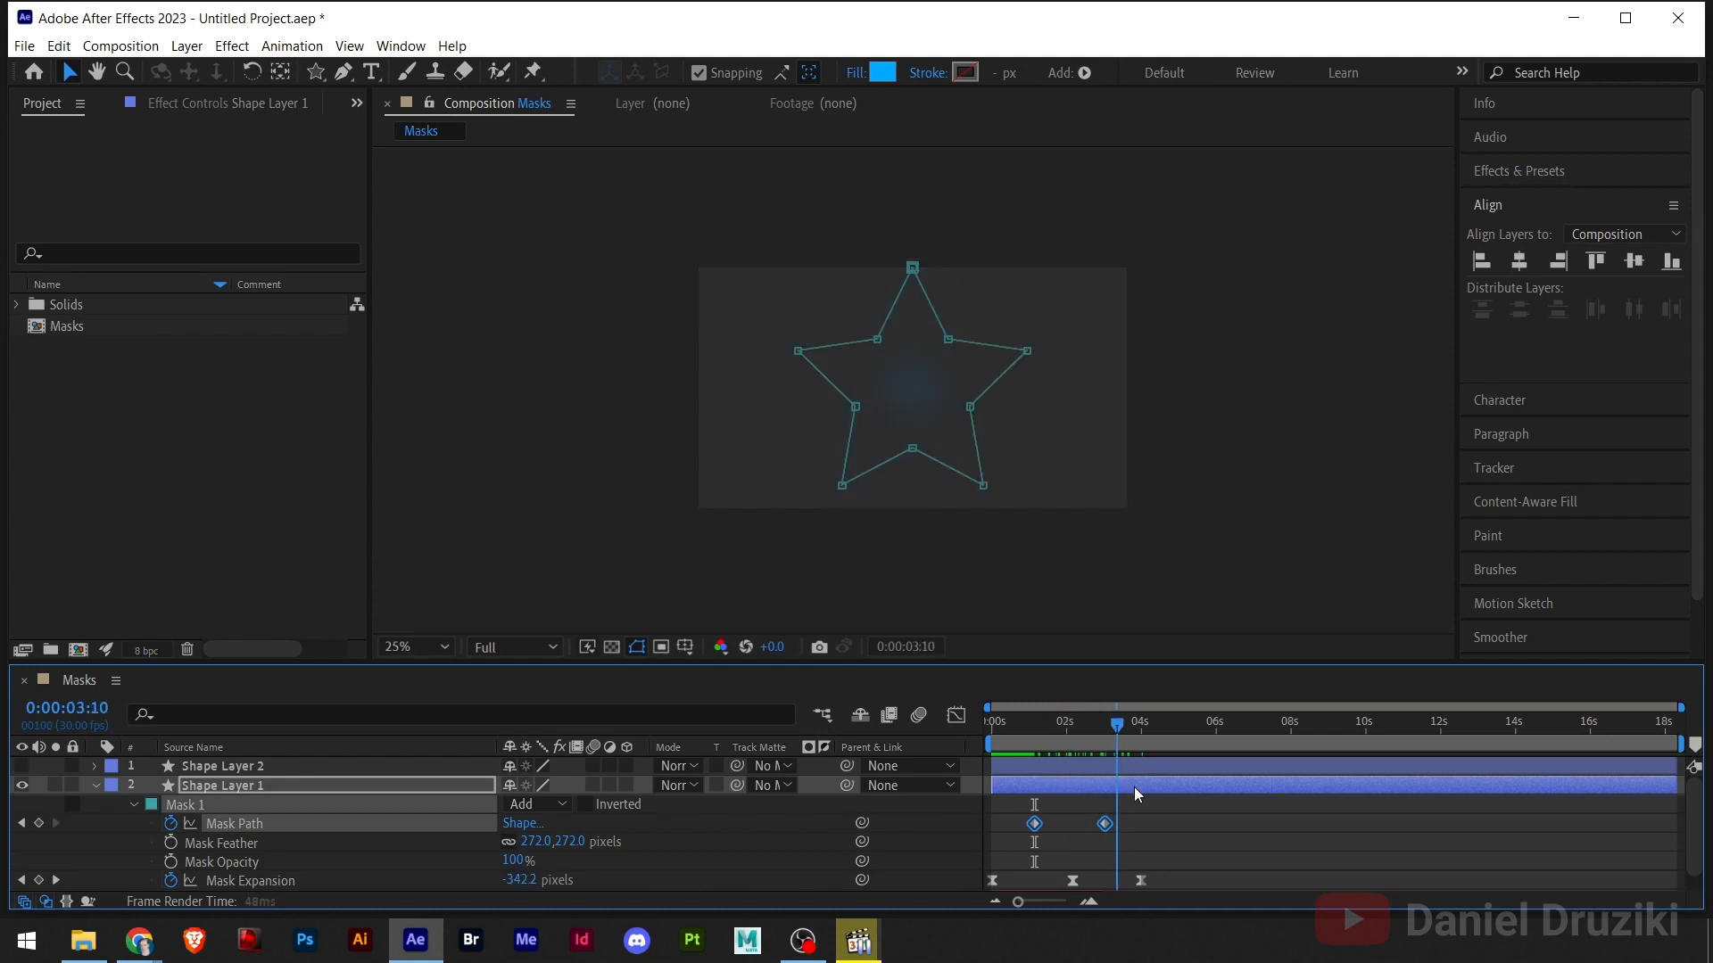
scroll(1148, 797, "down", 1)
left_click_drag(1107, 725, 1142, 748)
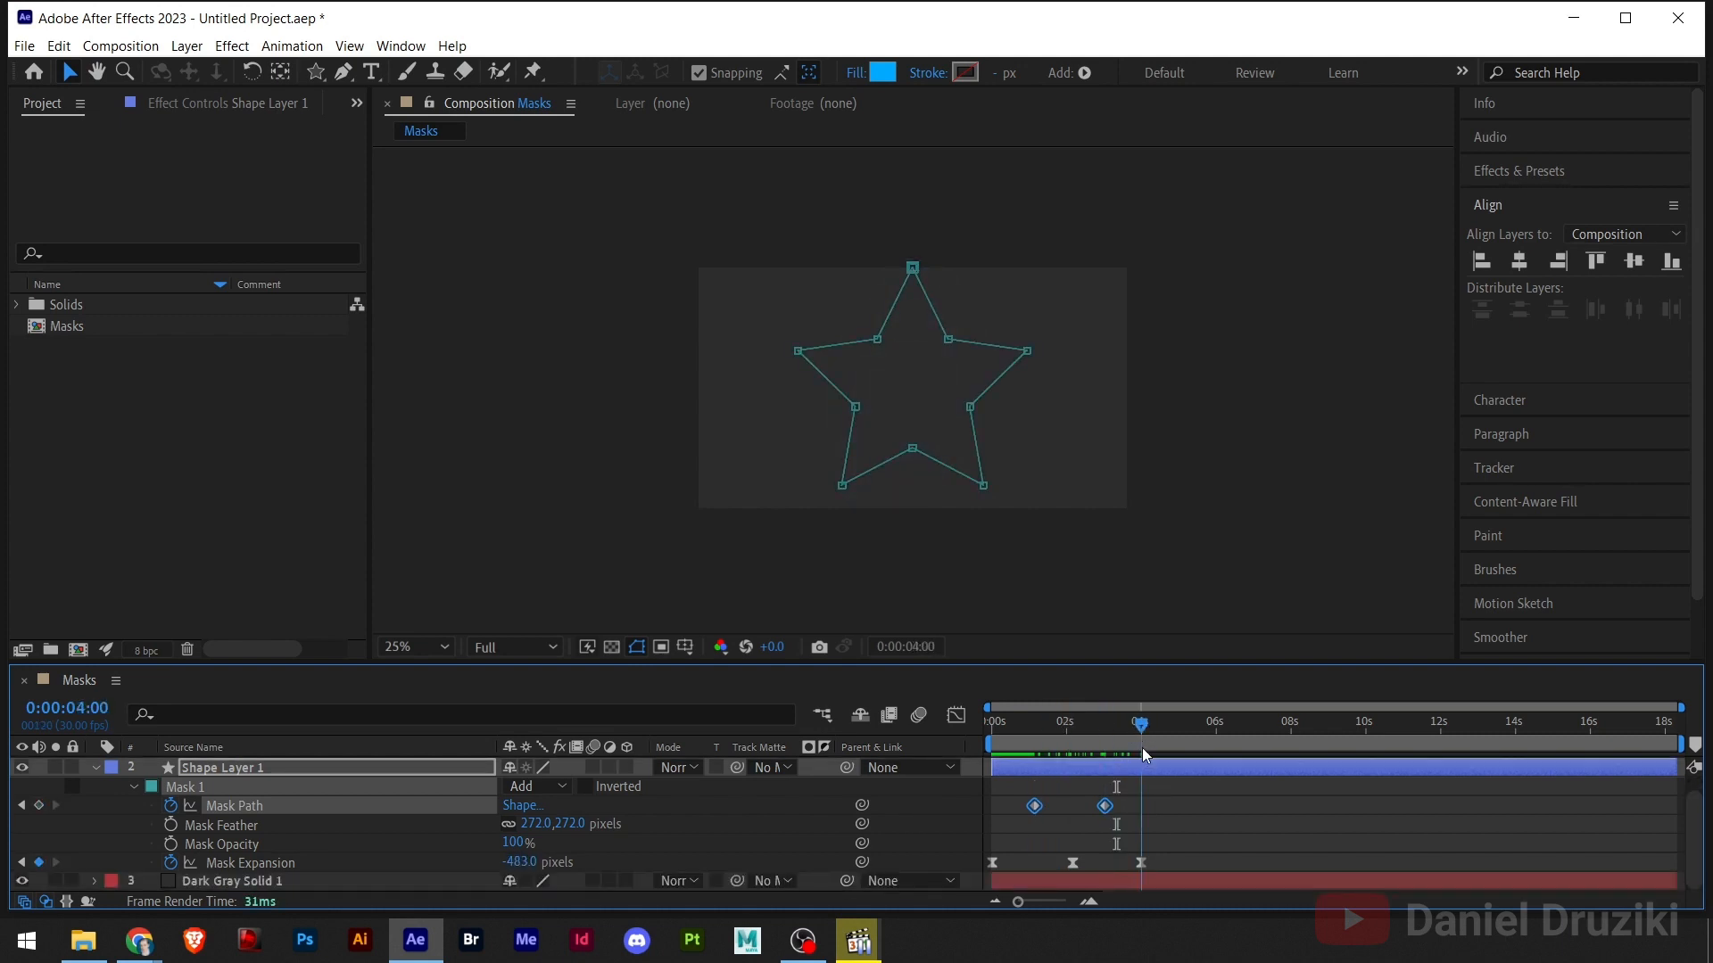
- Delete the last Mask Expansion keyframe at 0:00:04:00 and play back the mask animation from the start
left_click_drag(1166, 859, 1121, 867)
key("Delete")
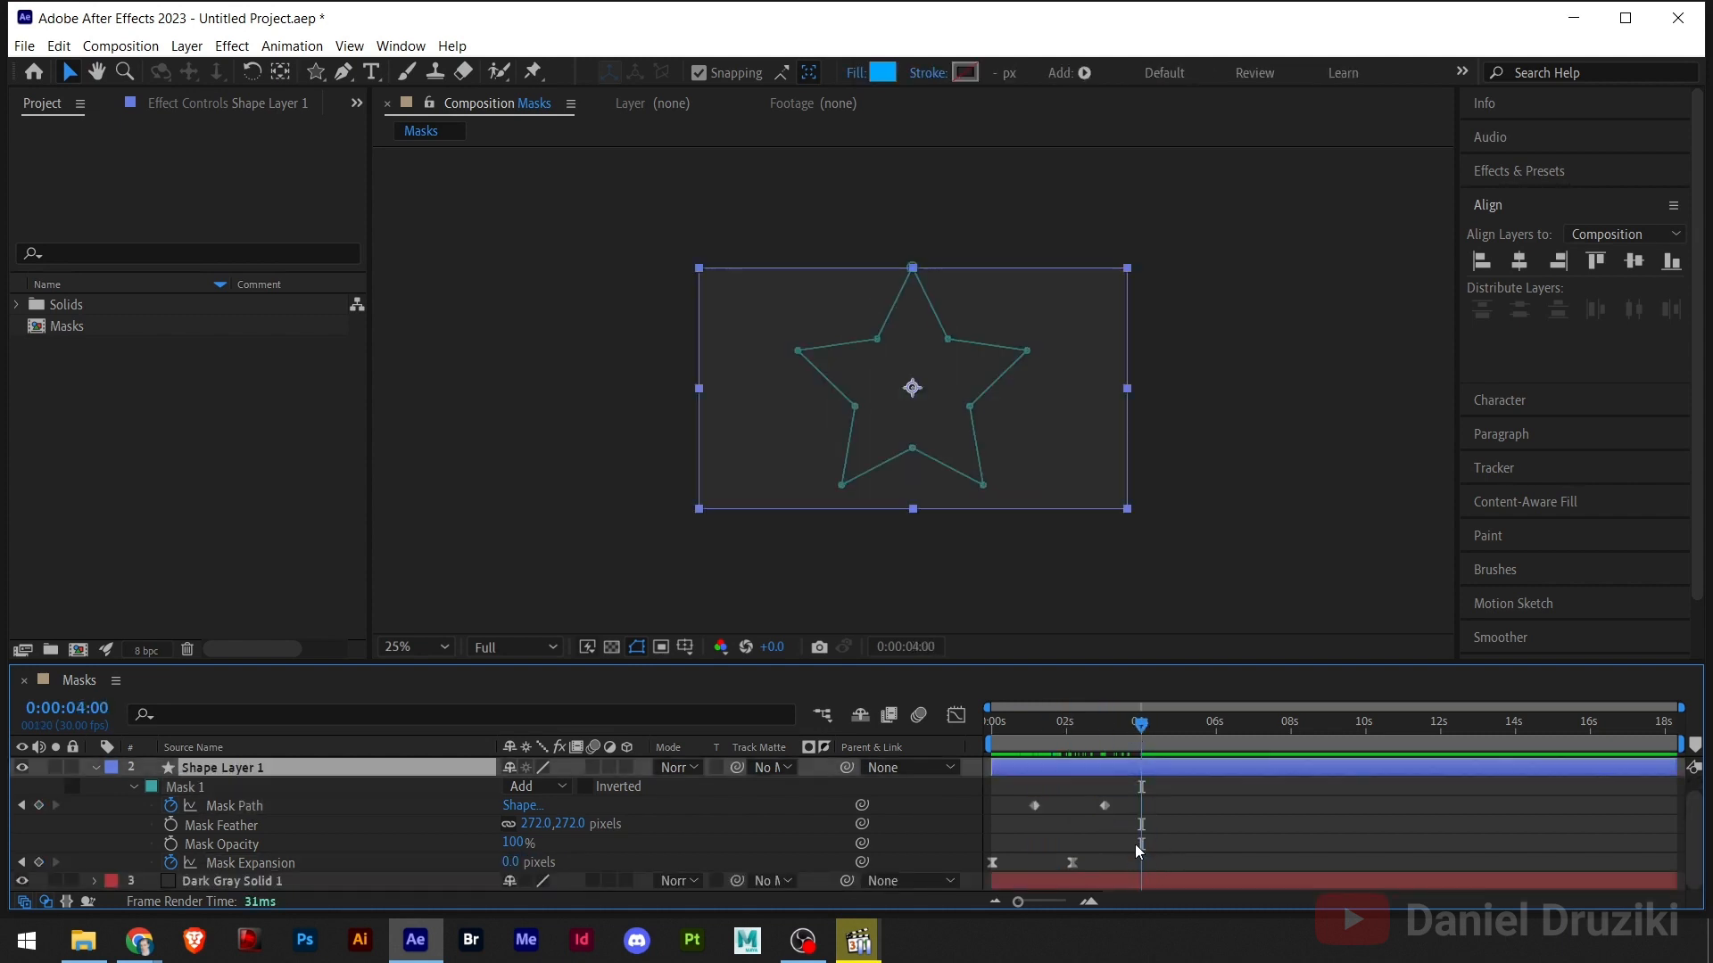
left_click_drag(1054, 730, 940, 735)
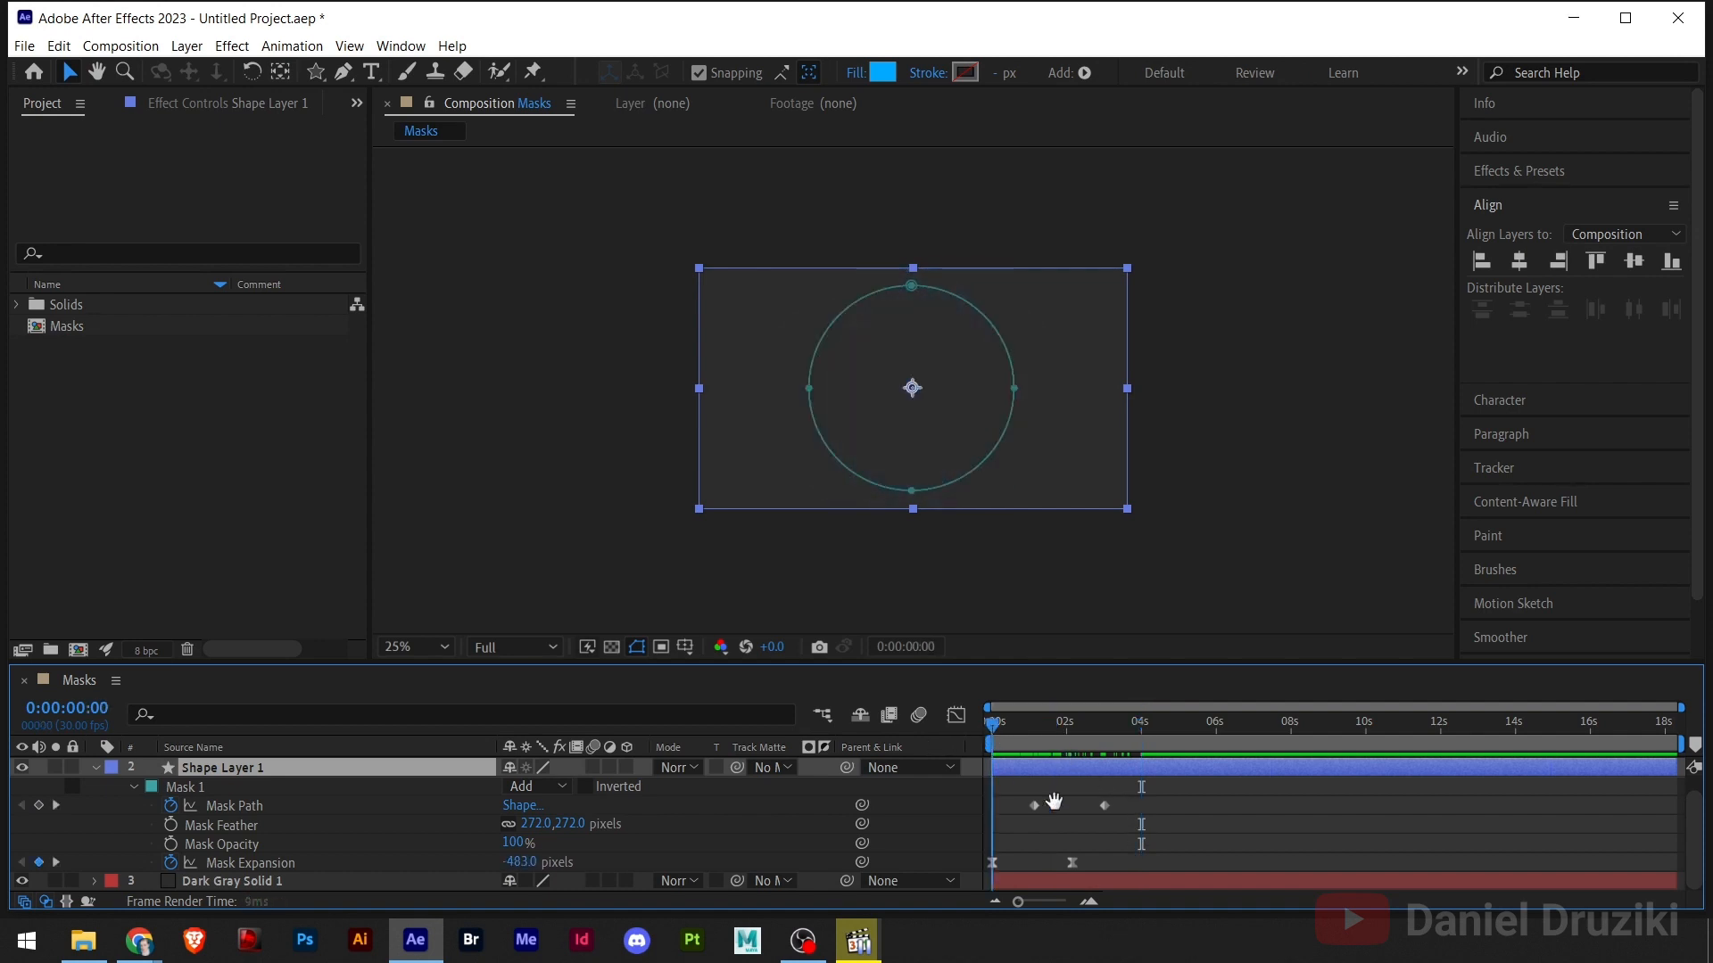
key("space")
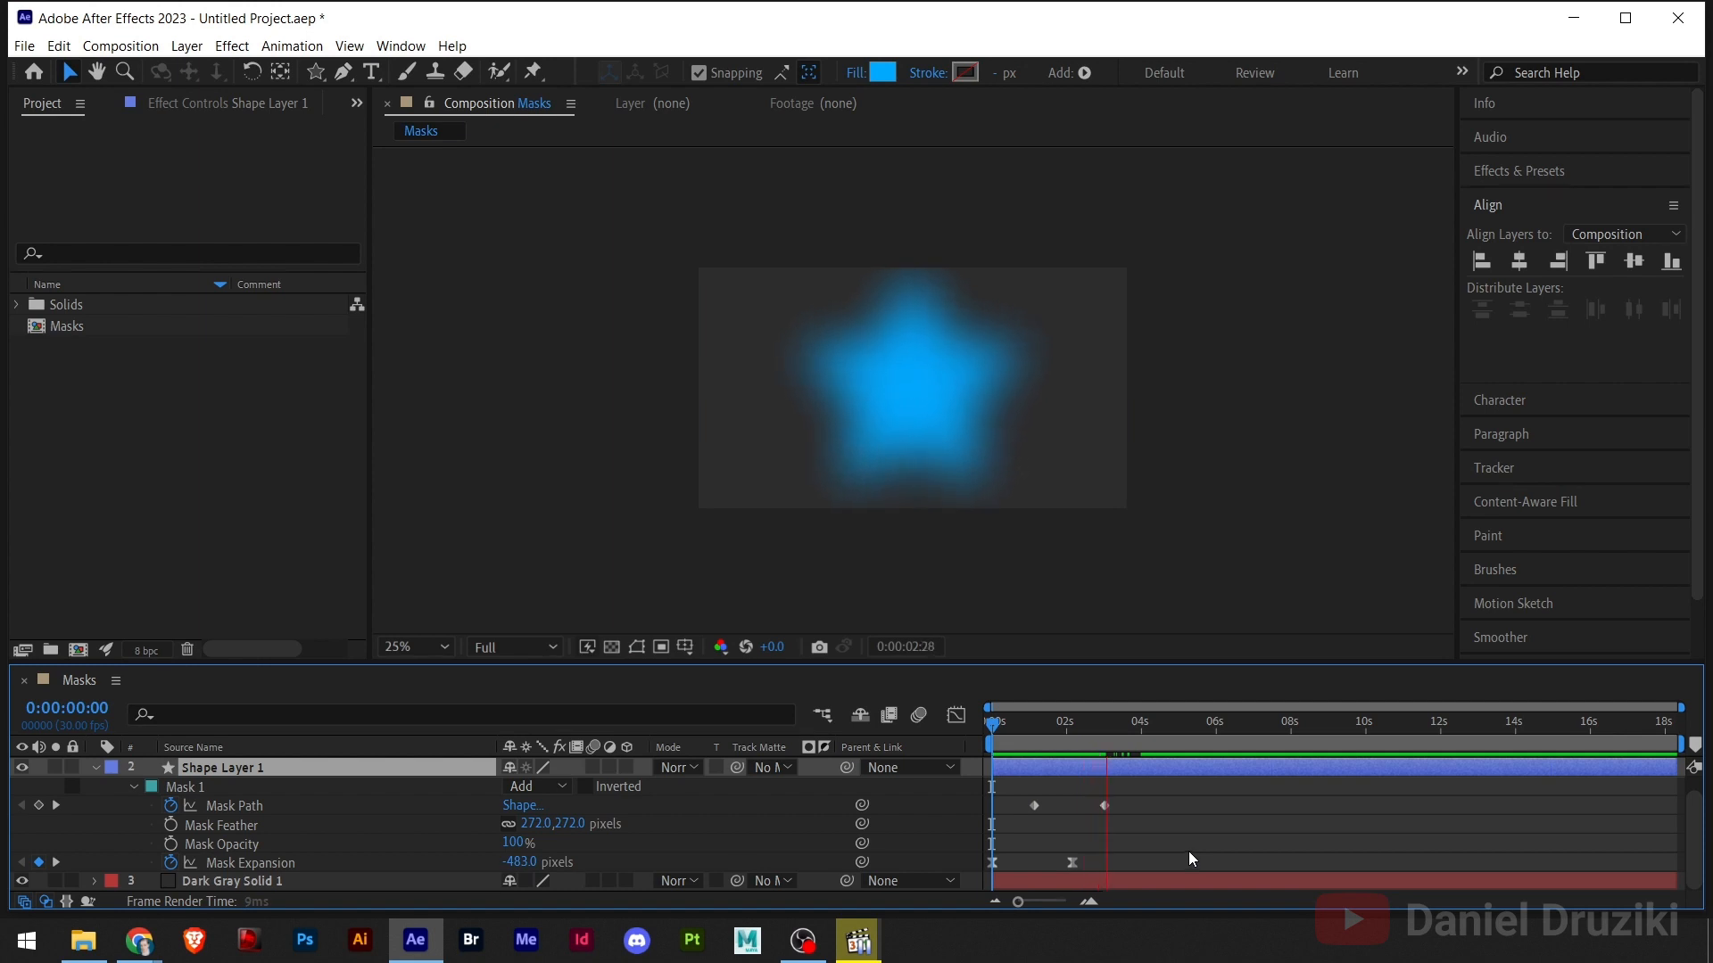
key("space")
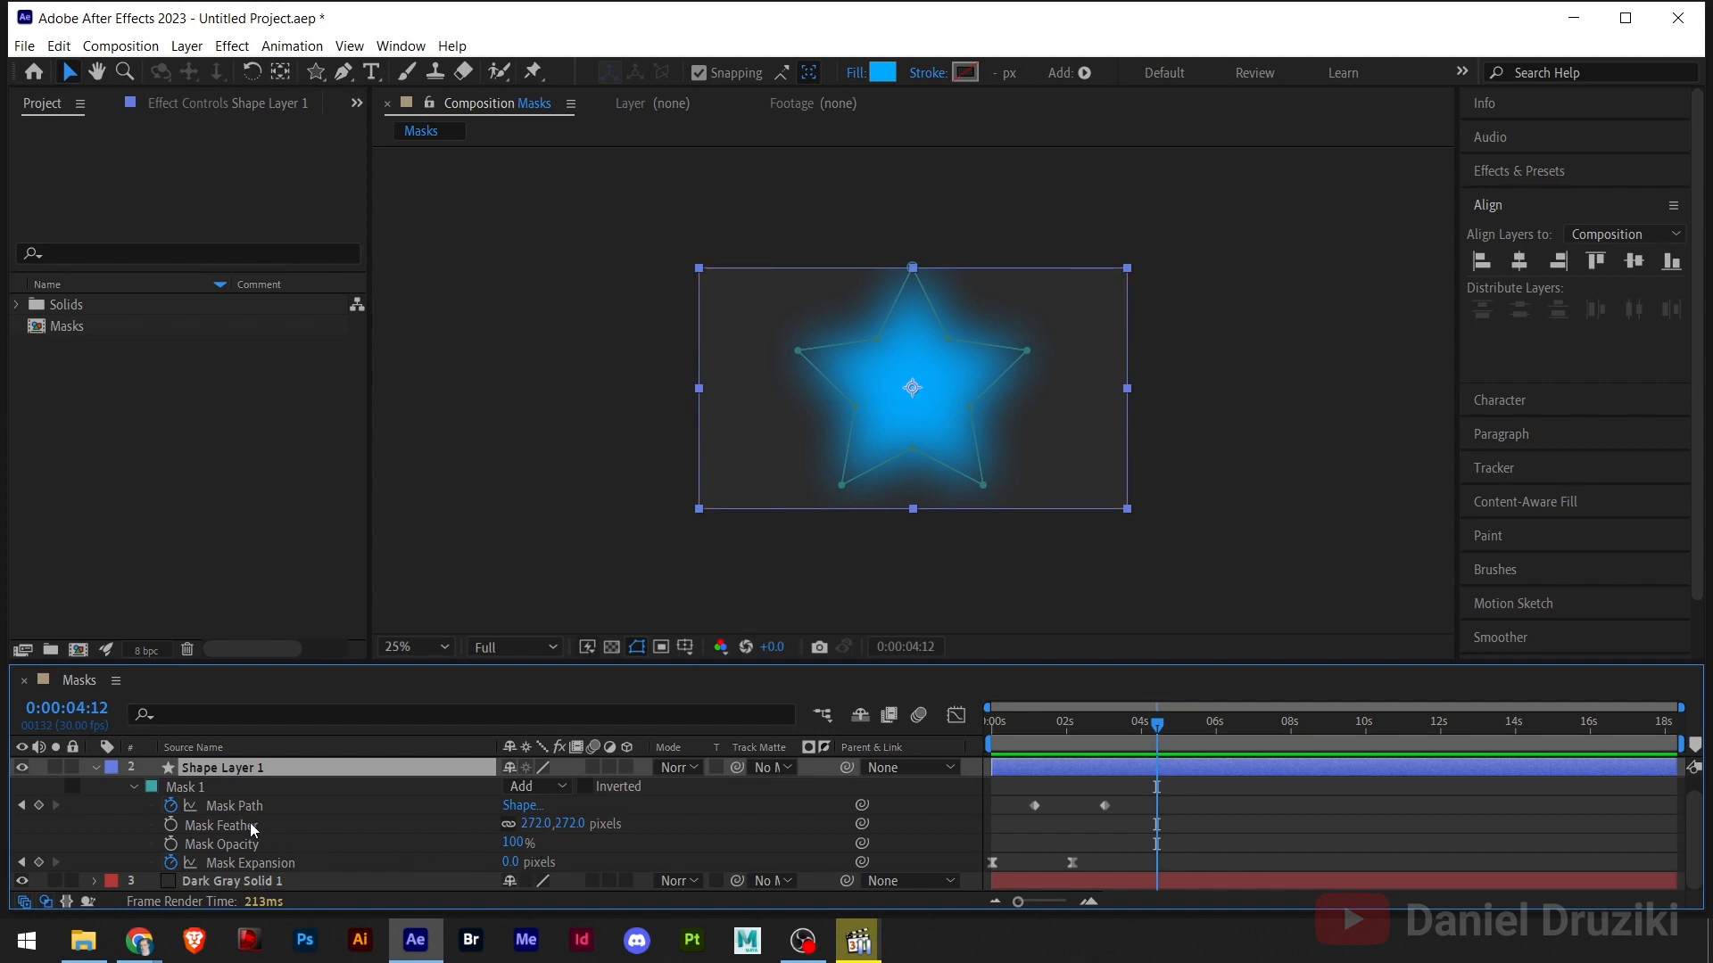
- Keyframe Mask Feather at its existing value at 0:00:02:04, in line with the second Mask Expansion keyframe, and at 0 pixels at 0:00:03:00
left_click_drag(1090, 742, 1072, 737)
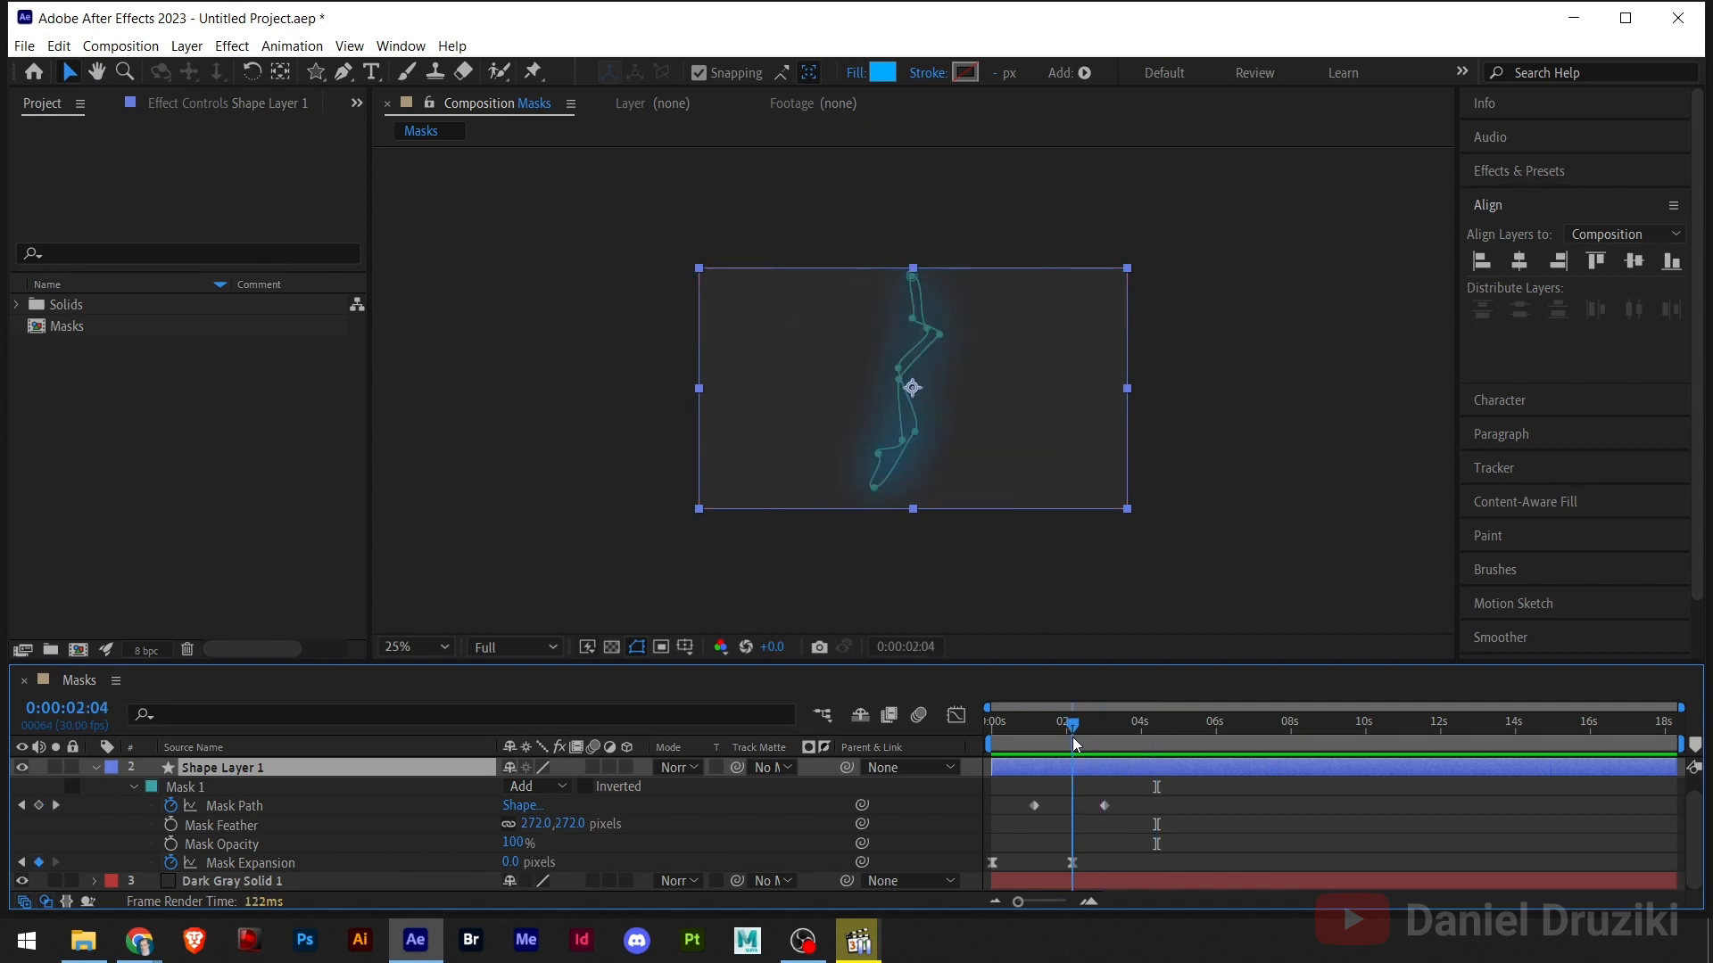
left_click(170, 825)
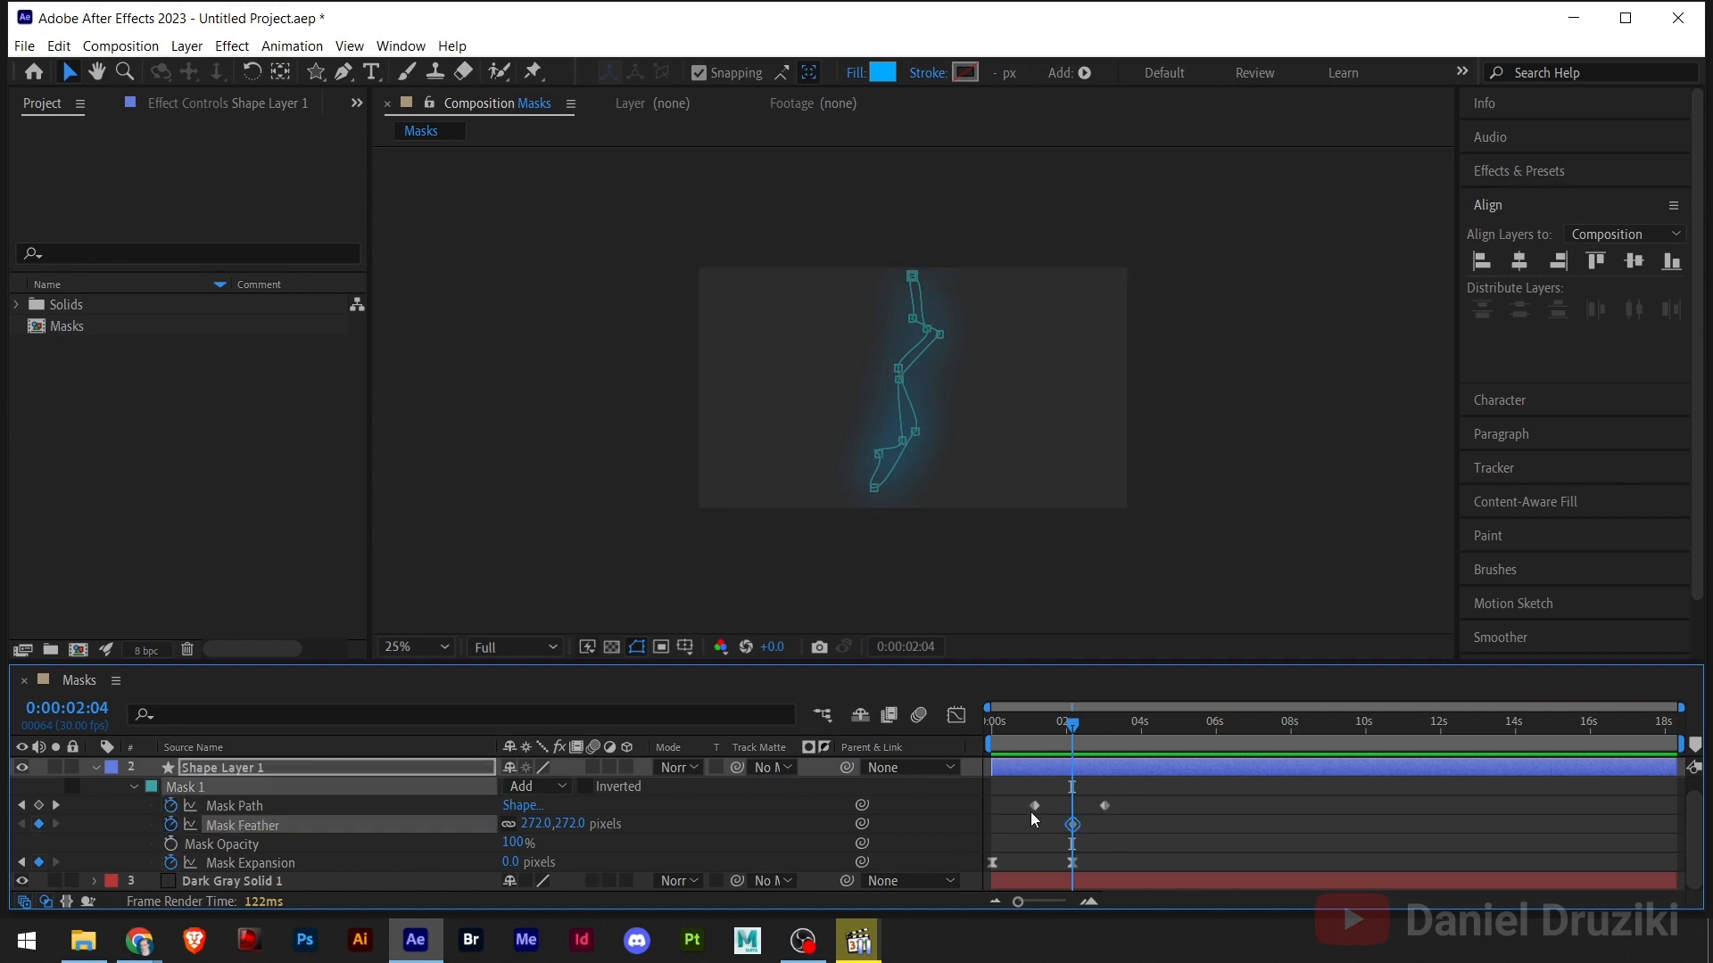
left_click_drag(1071, 731, 1101, 741)
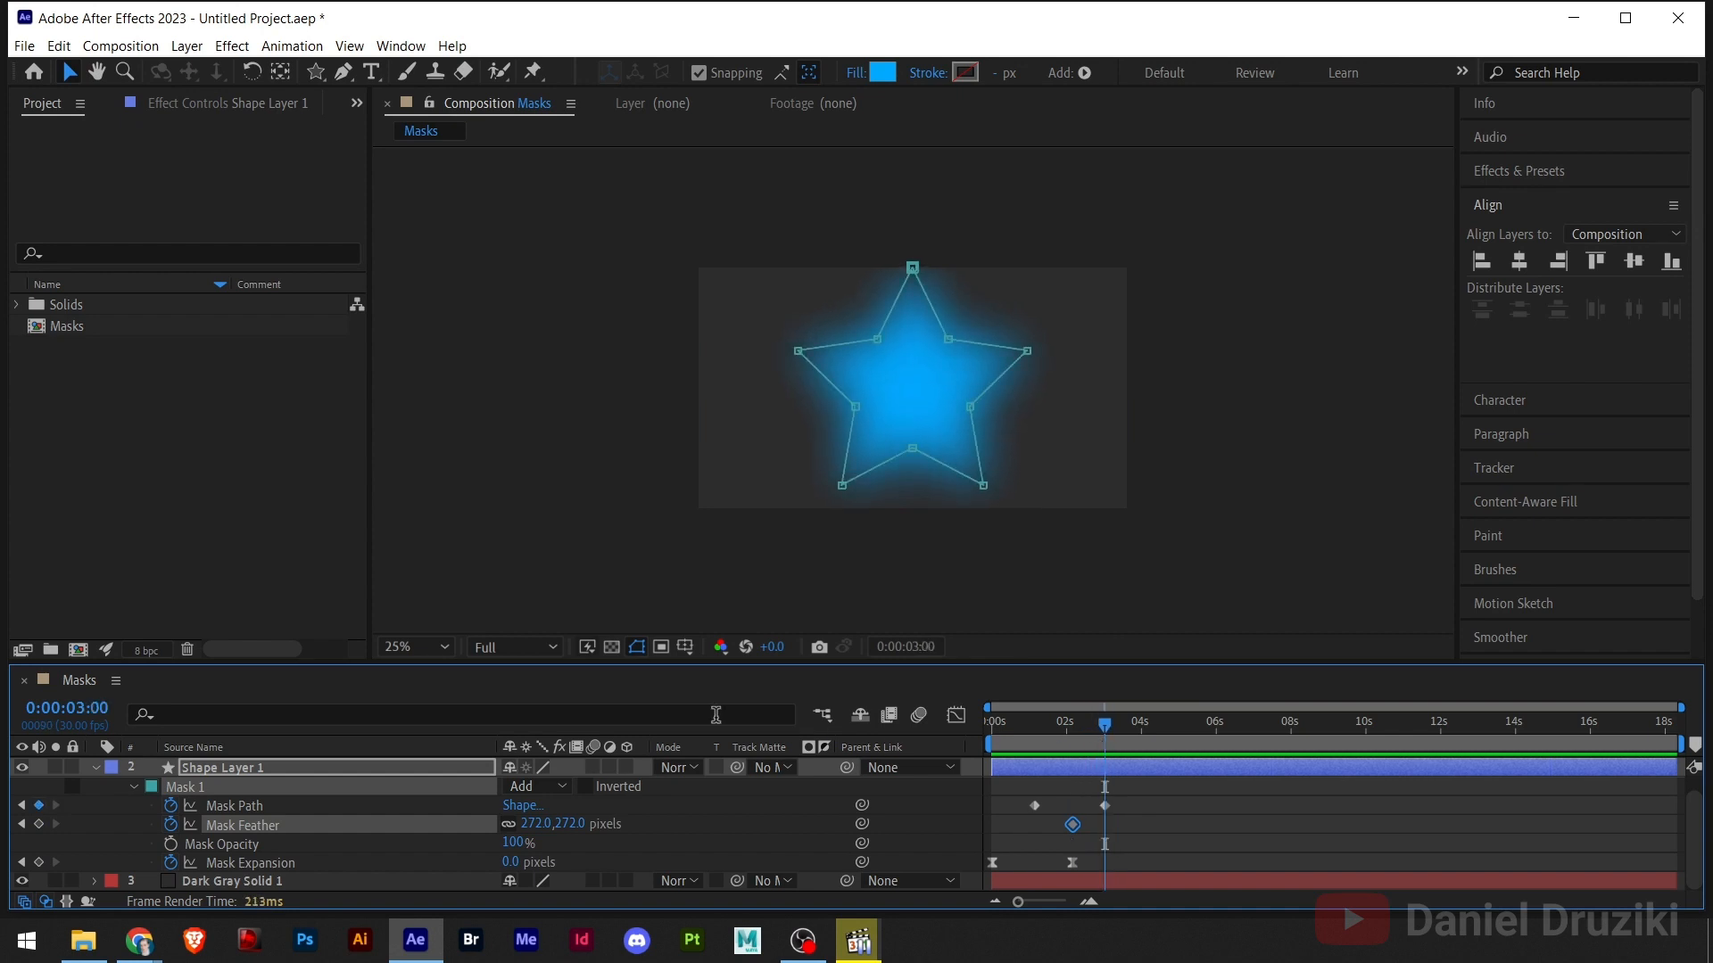
left_click(533, 823)
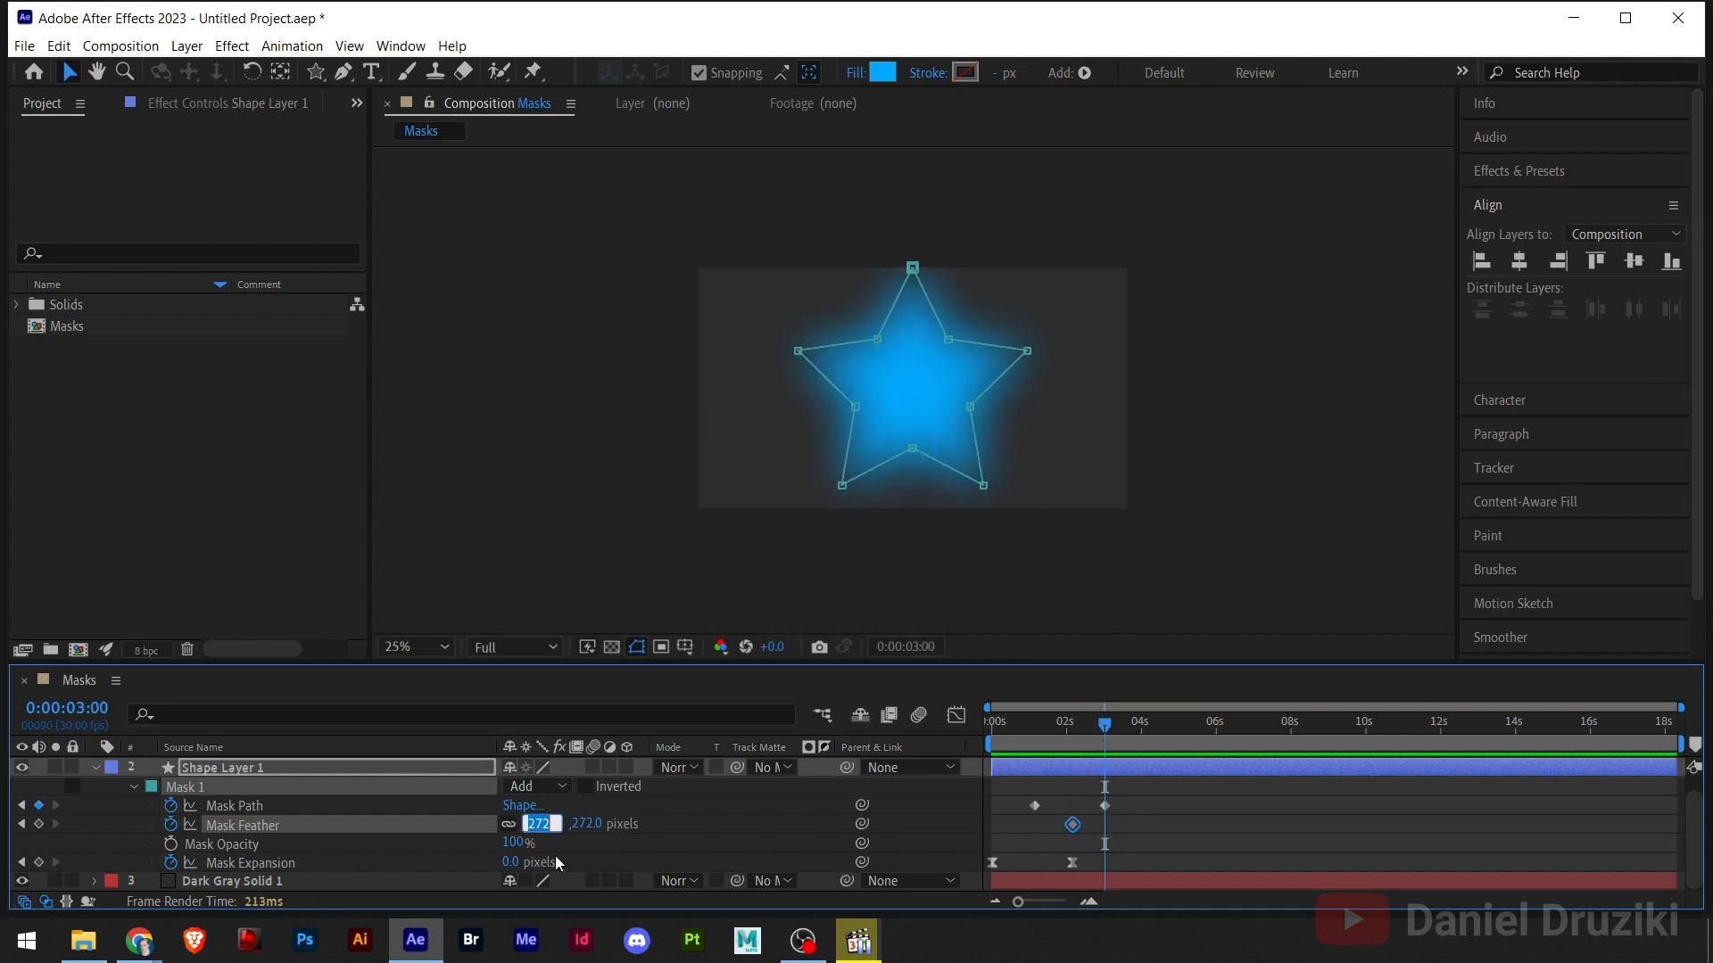
type("0")
key("Return")
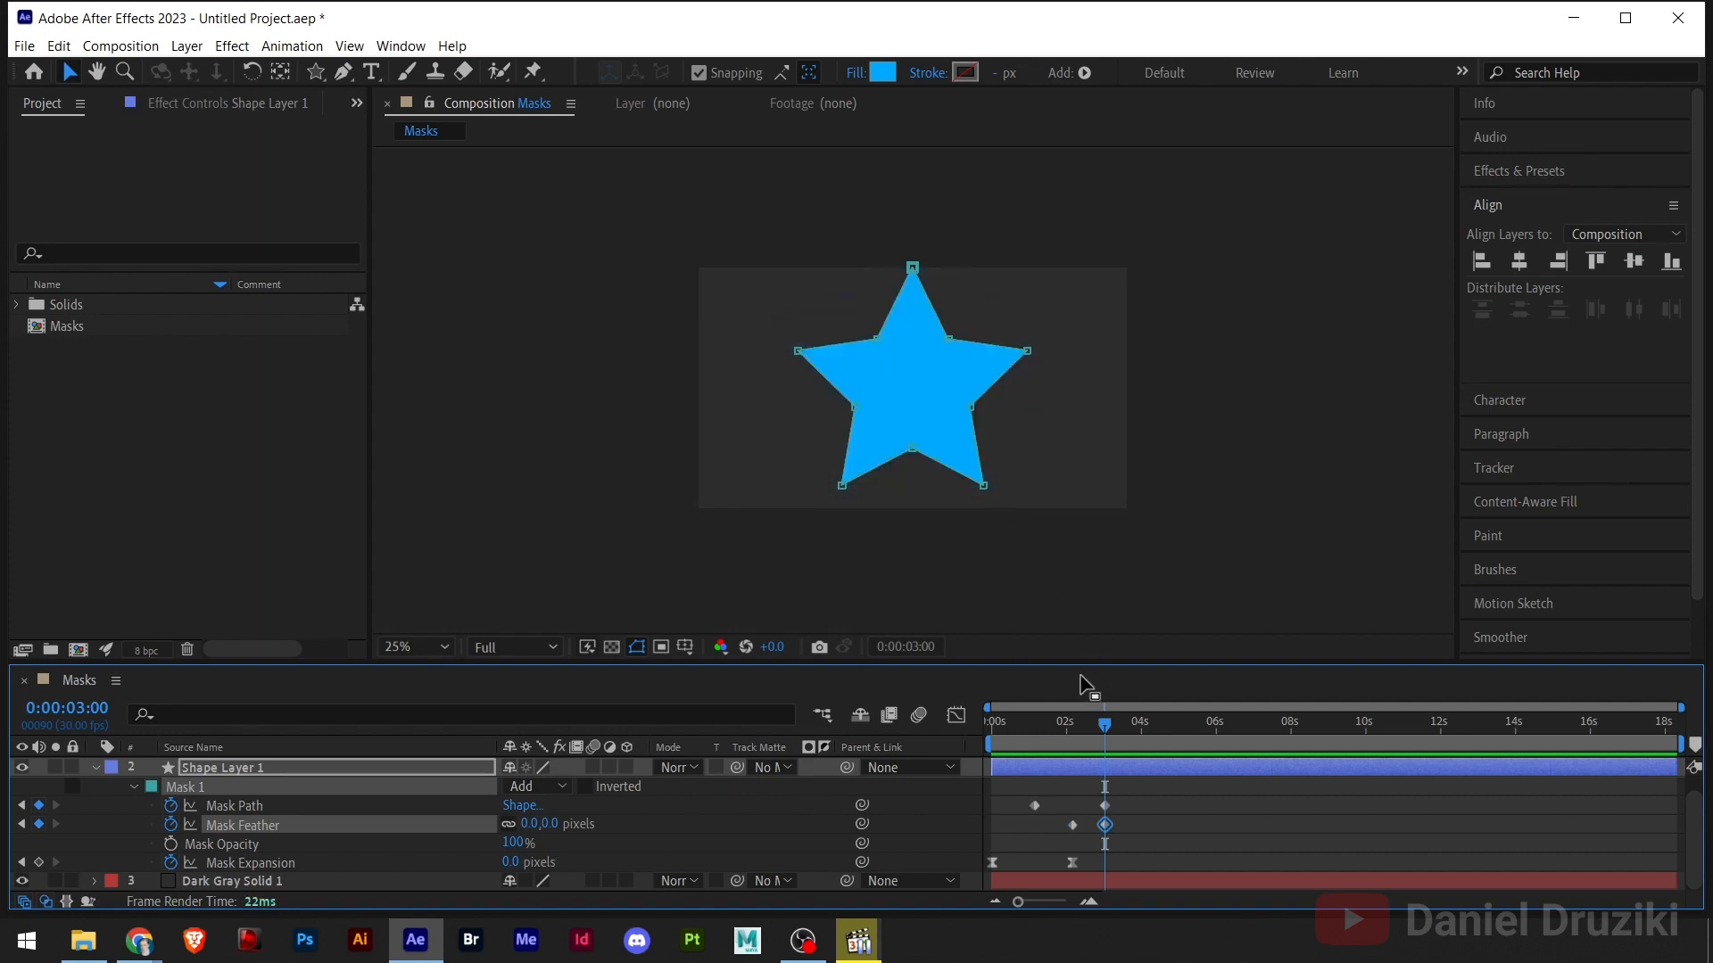
- Play back the animation from 0:00:00:00 to review the feather change on the star
left_click_drag(1103, 726, 933, 746)
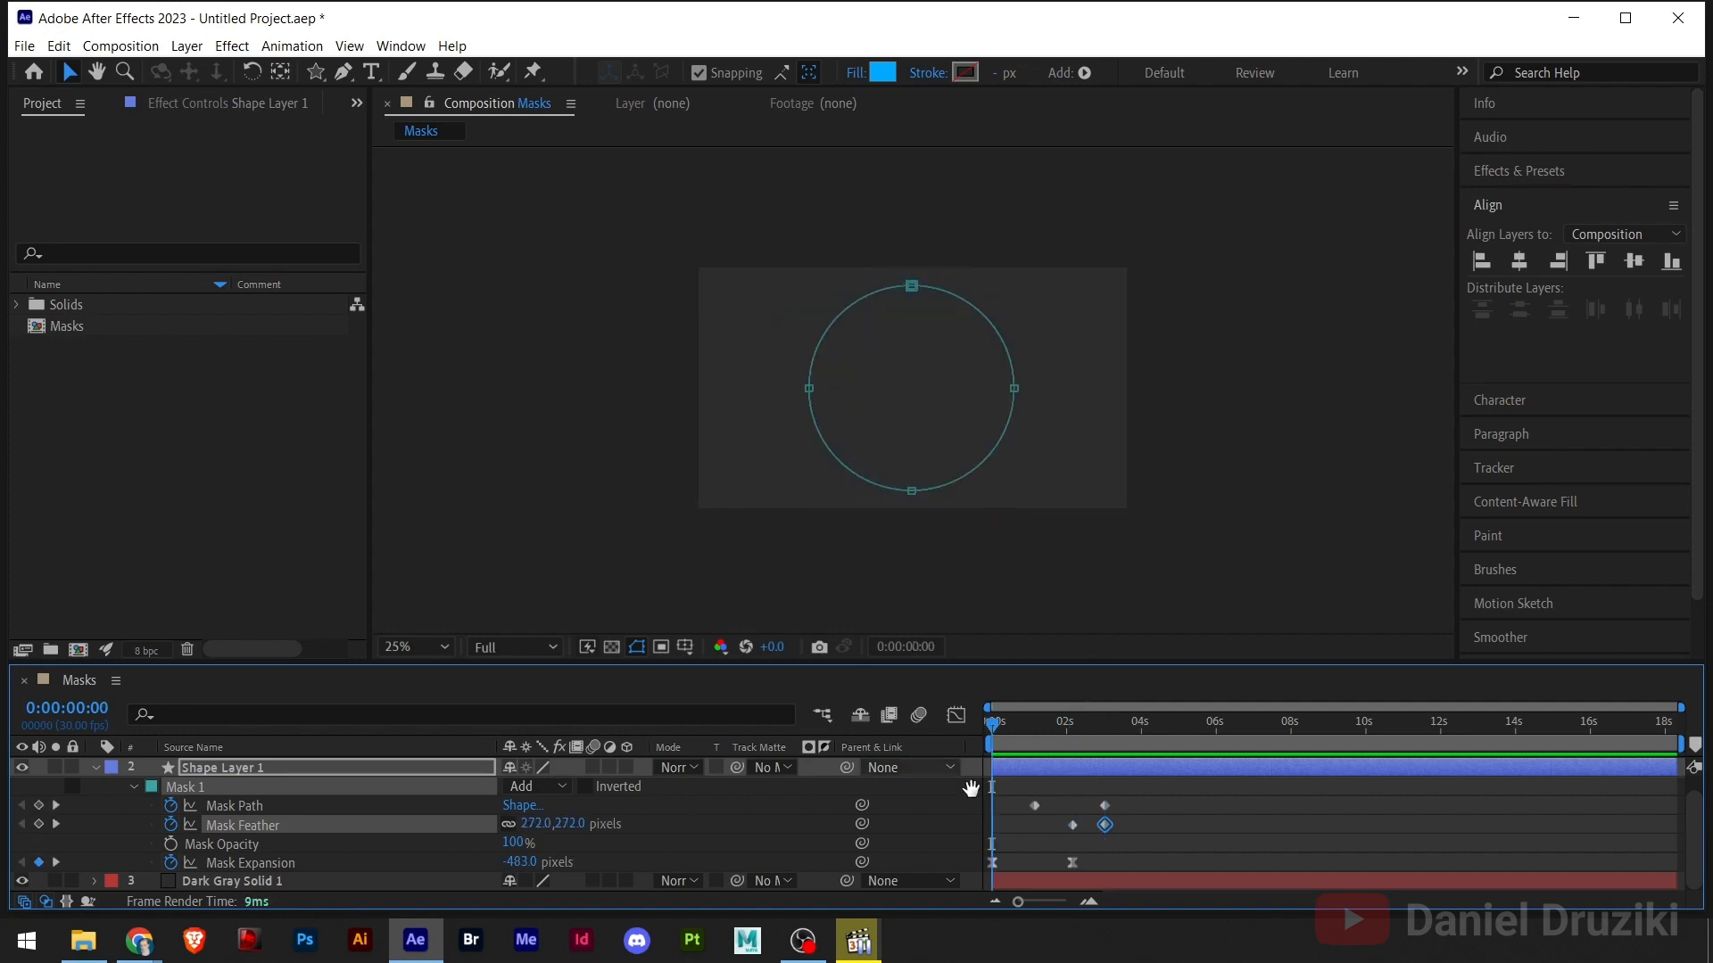
key("space")
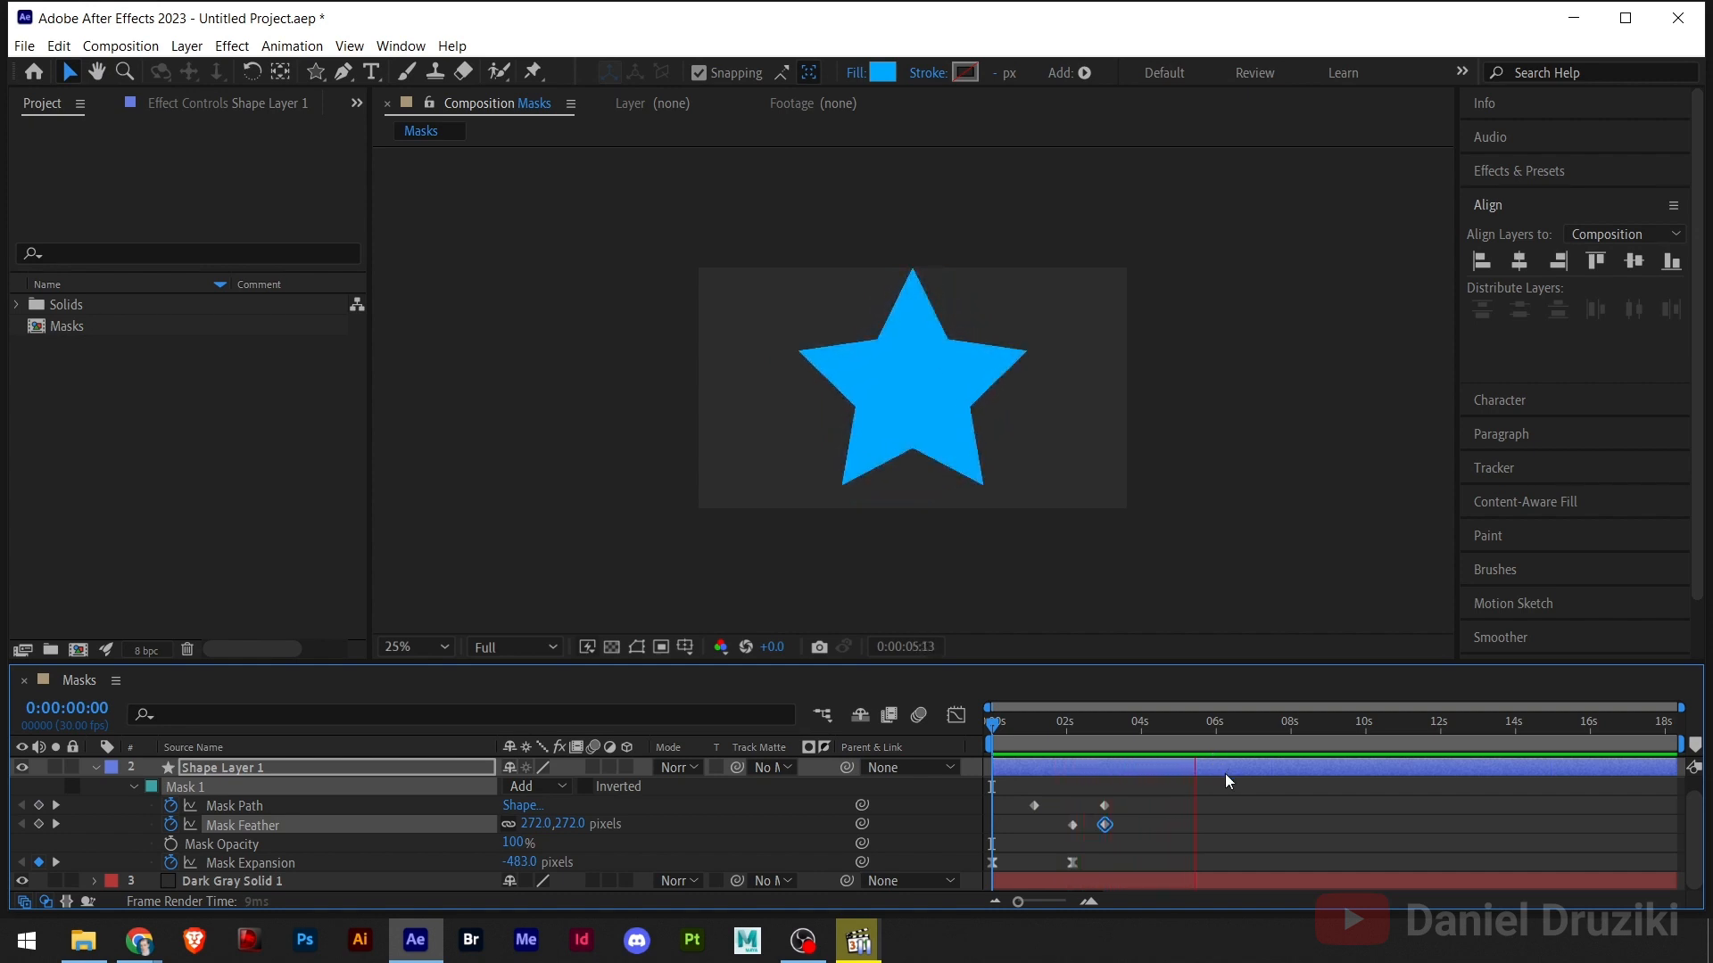
key("space")
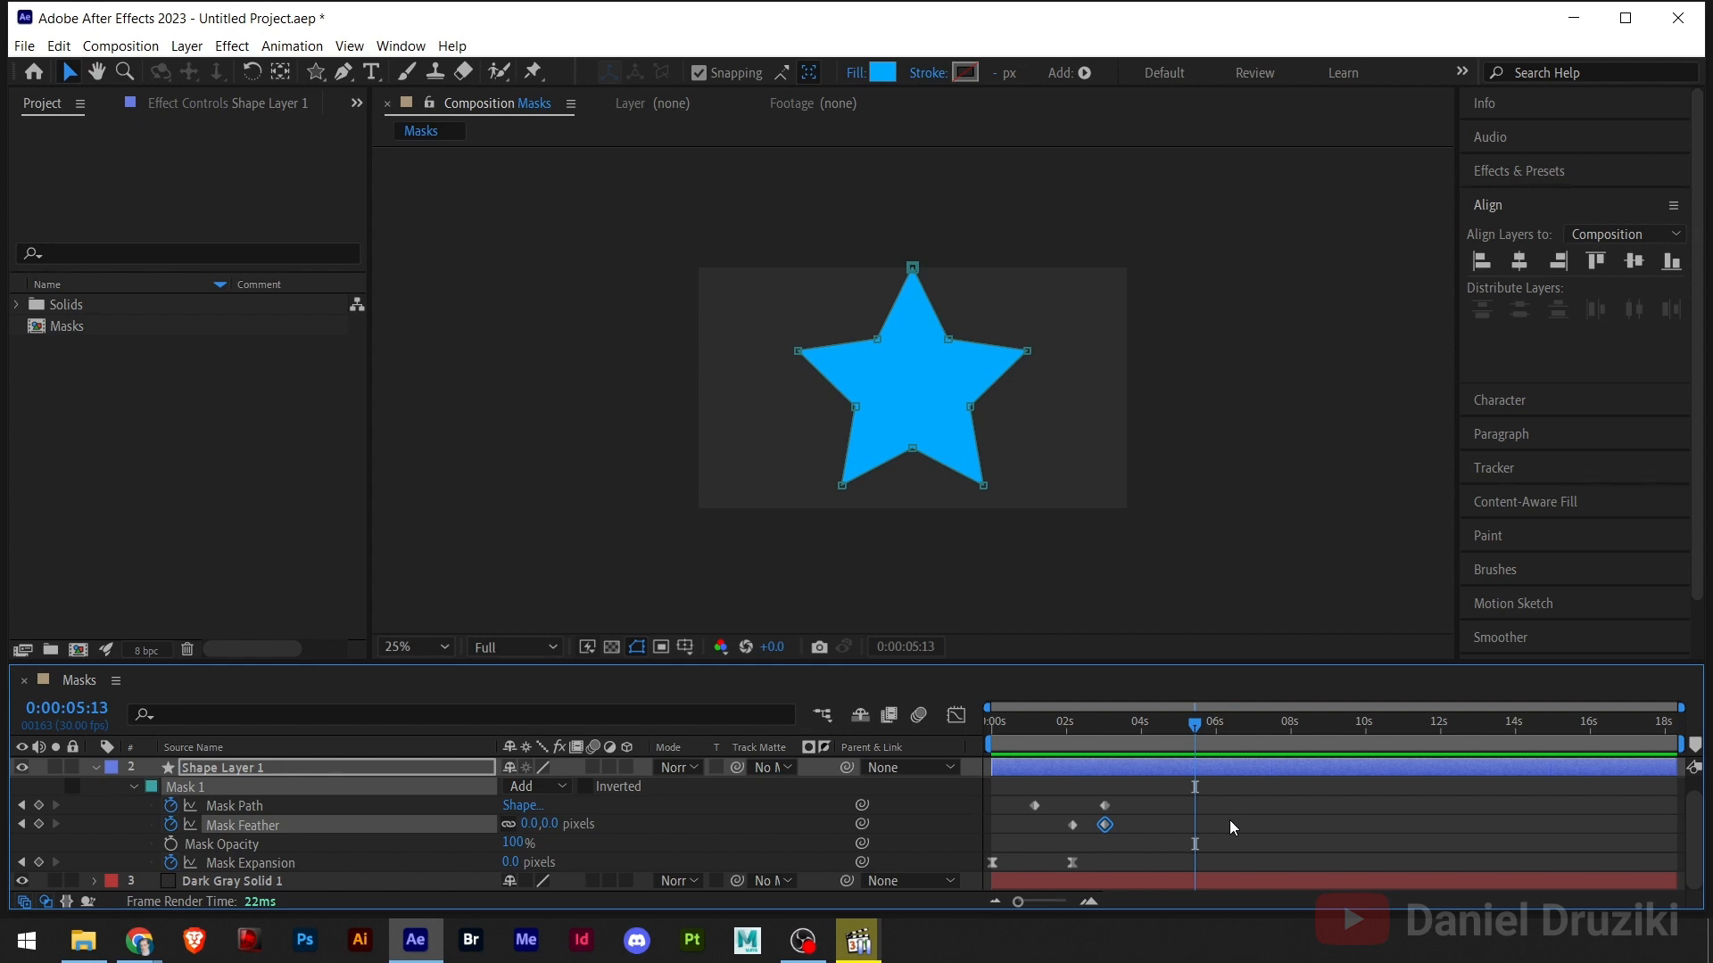
- Shrink the star mask path toward its lower-left corner to about 60% of its size at 0:00:05:13, and scrub through the animation from the start
left_click(66, 75)
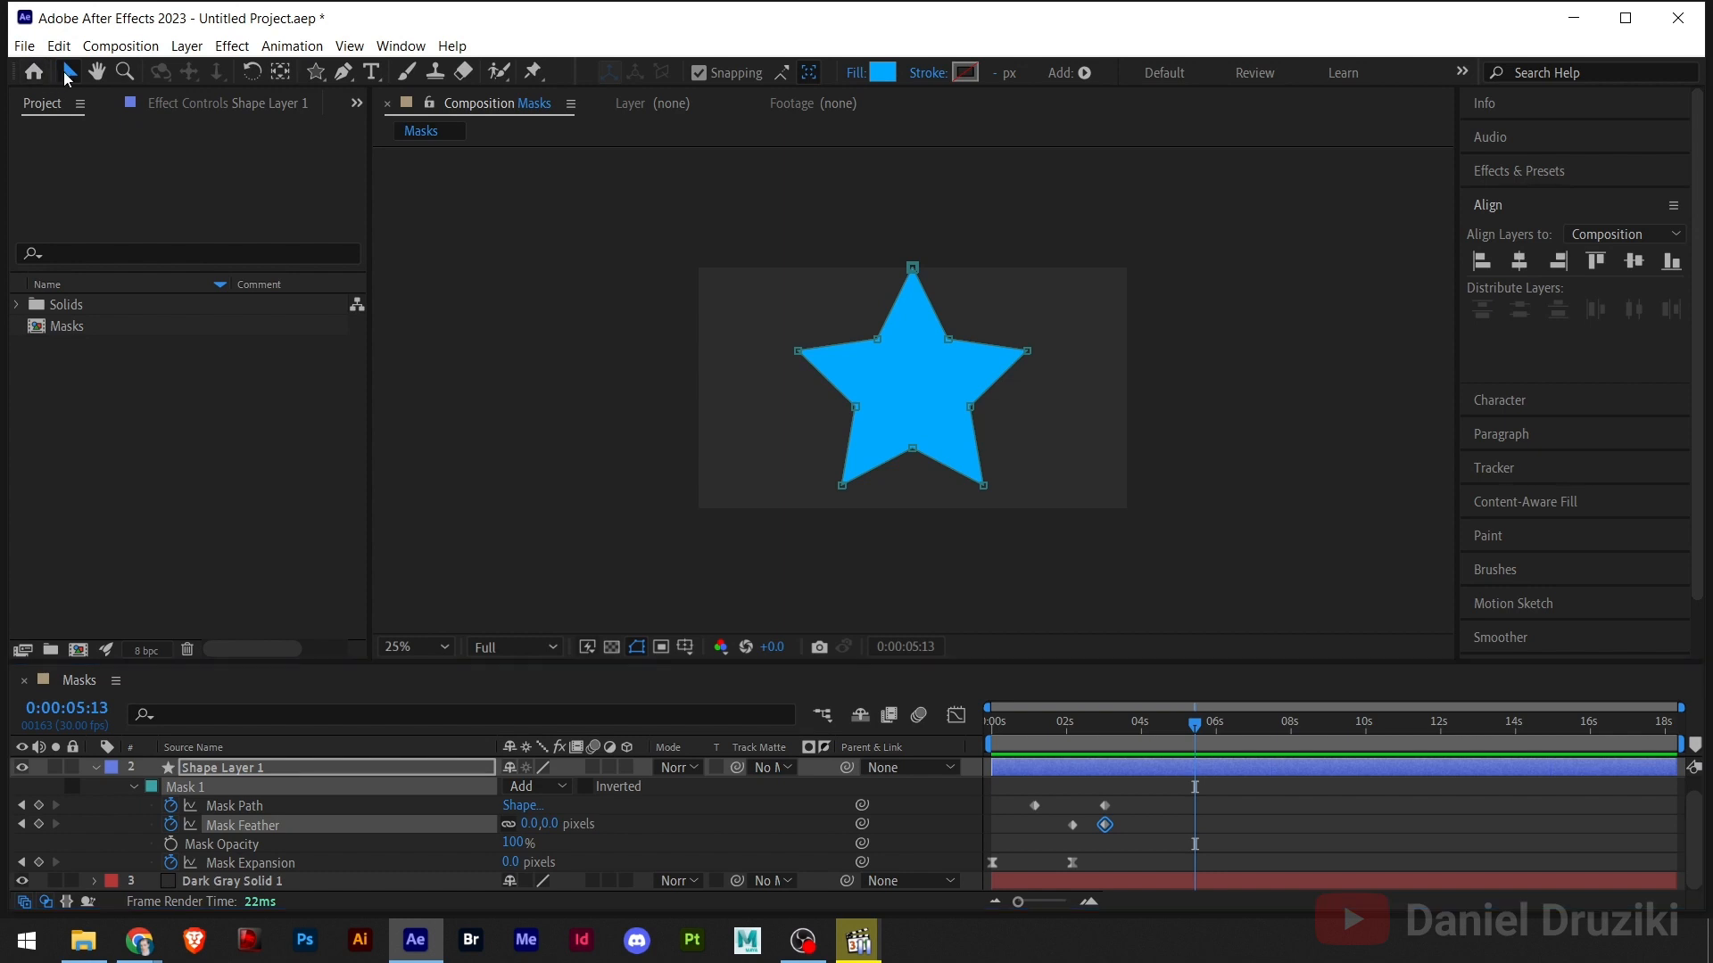
double_click(876, 340)
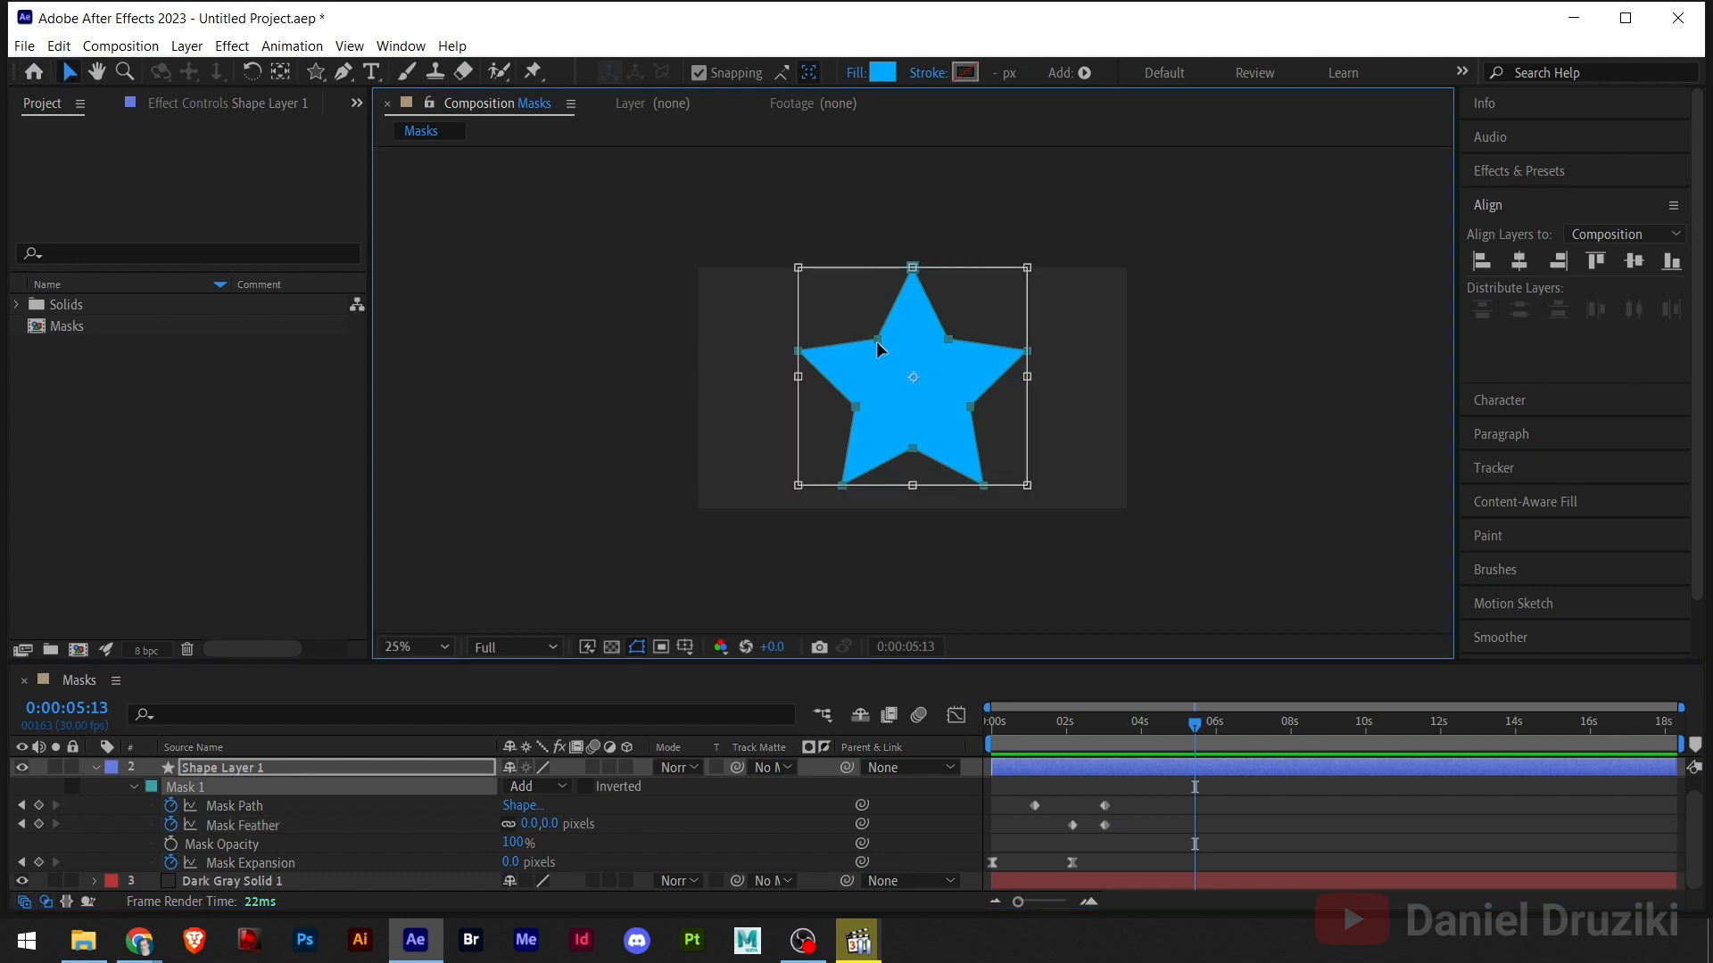
left_click_drag(1027, 269, 935, 369)
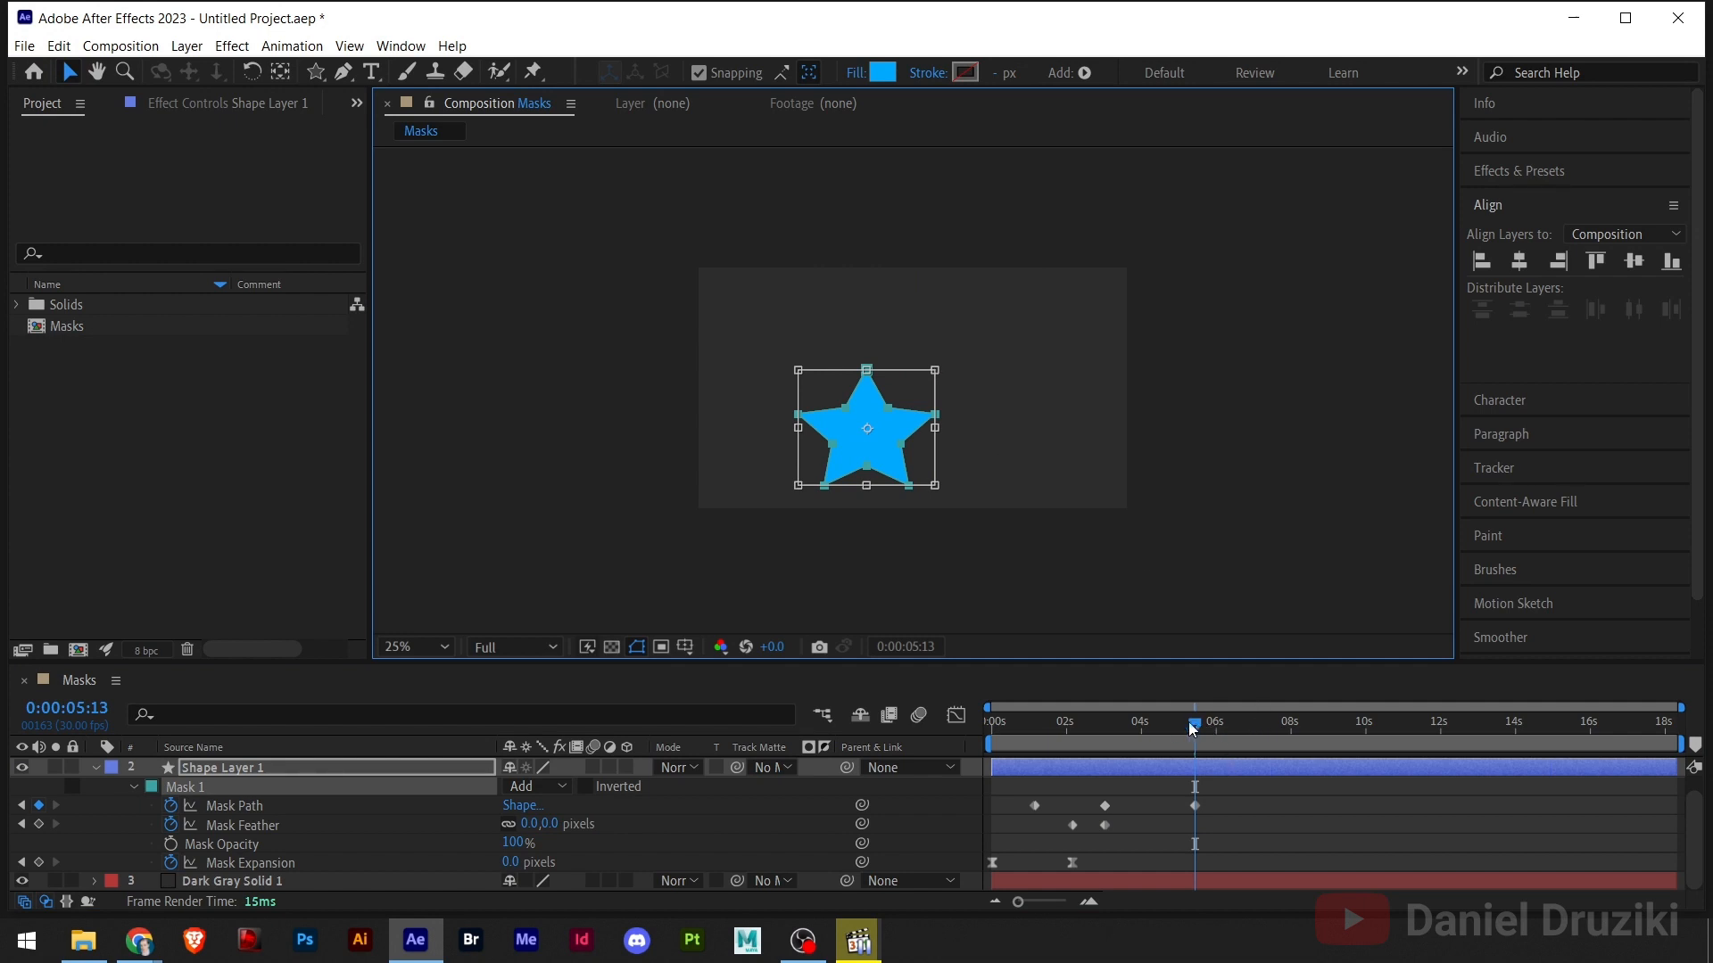
left_click_drag(1192, 728, 992, 749)
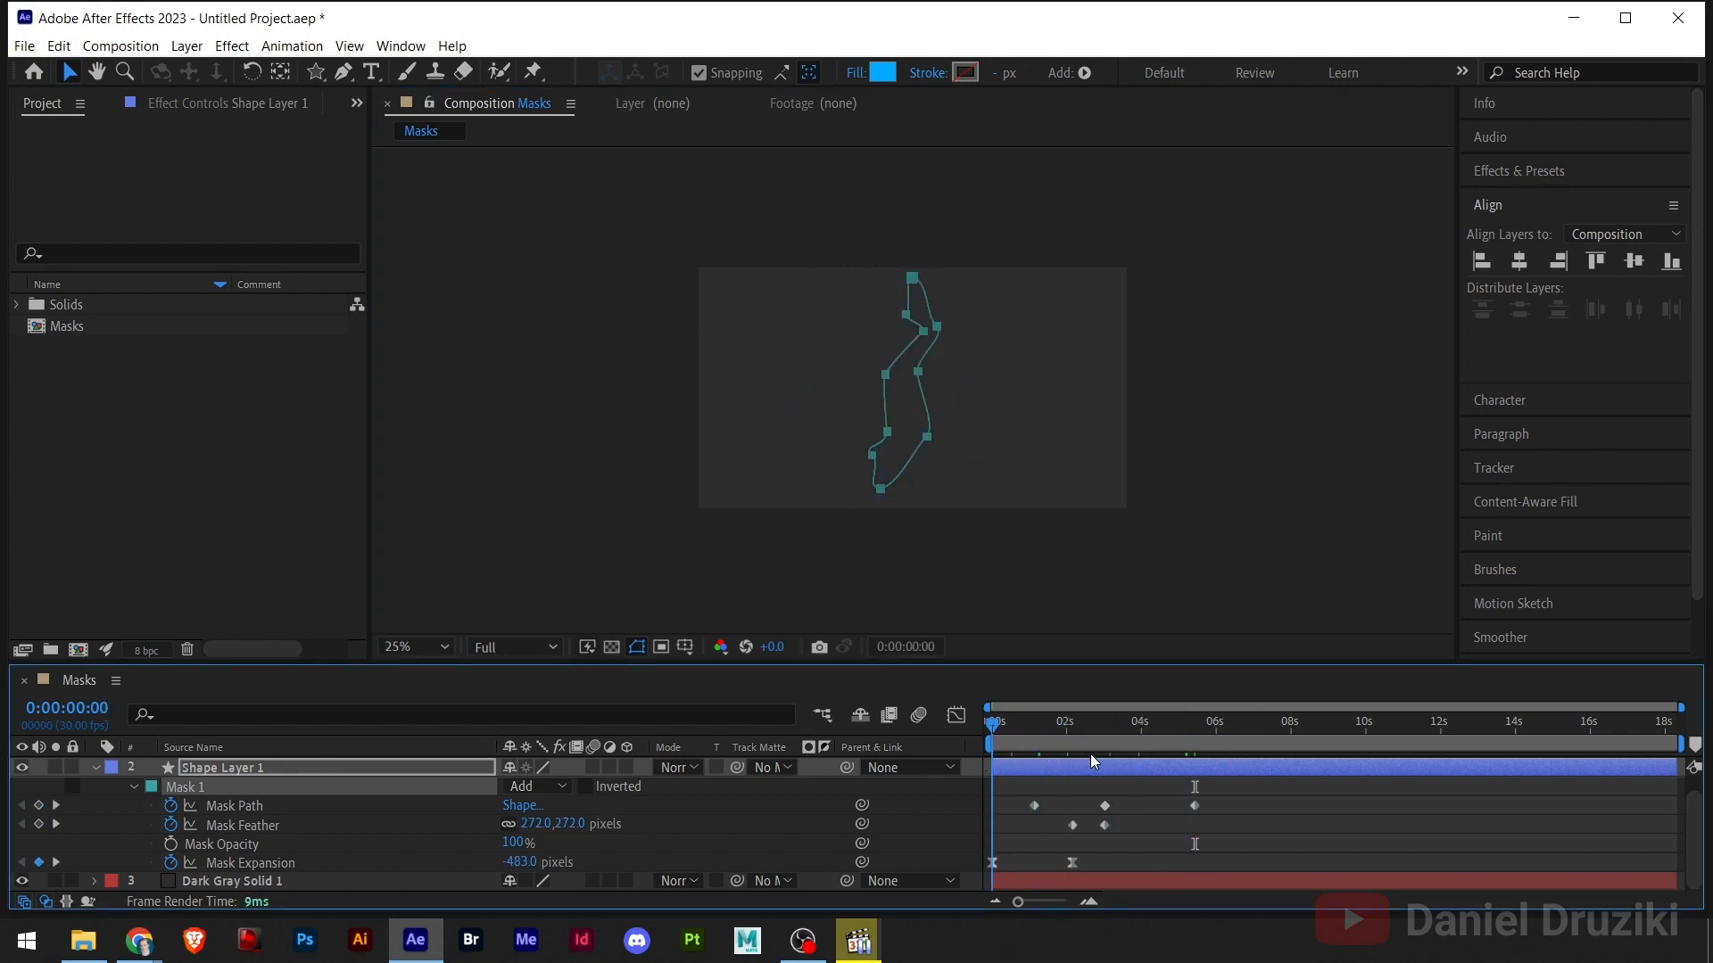
left_click_drag(1094, 761, 1235, 771)
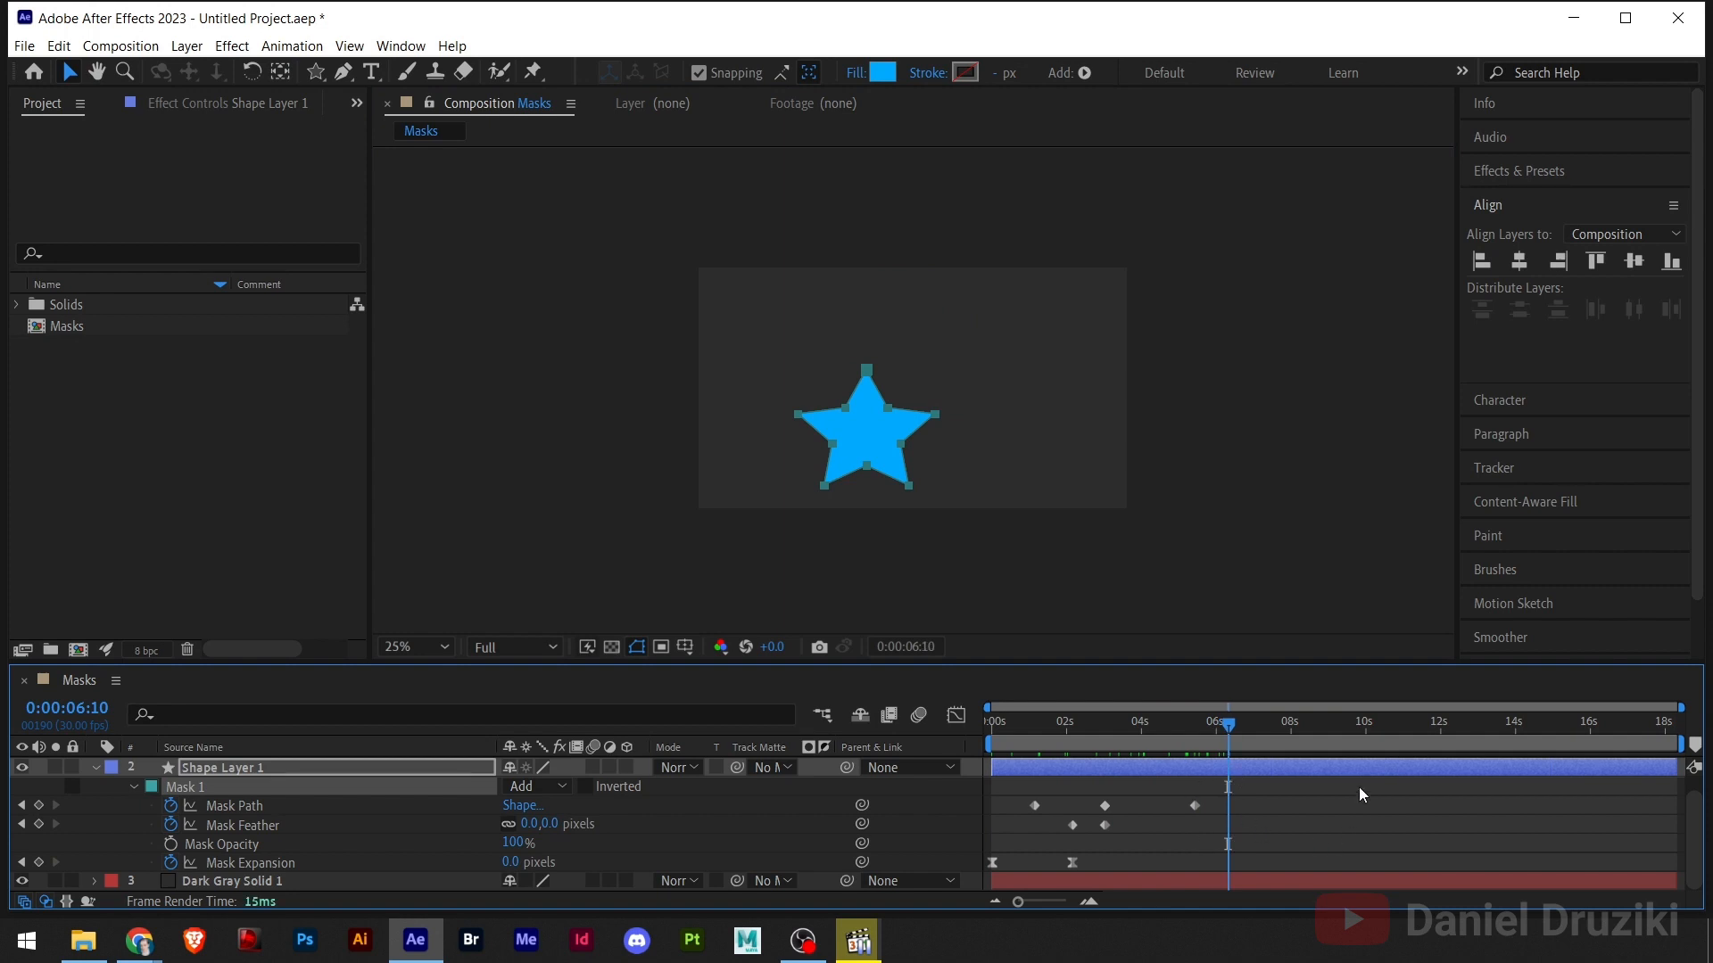